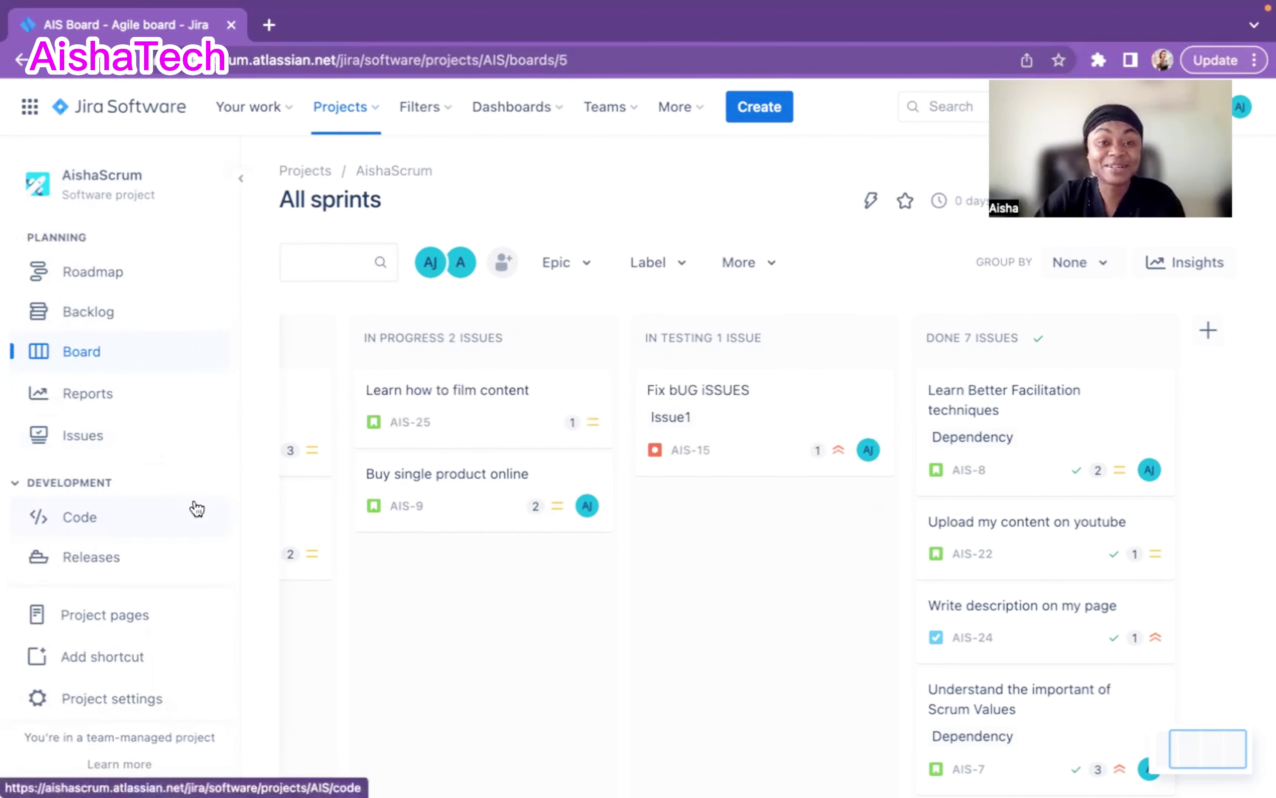
Open the workflow editor for the Bug issue type from the AishaScrum project's settings.
{"action": "scroll", "coordinate": [197, 508], "scroll_direction": "down", "scroll_amount": 1}
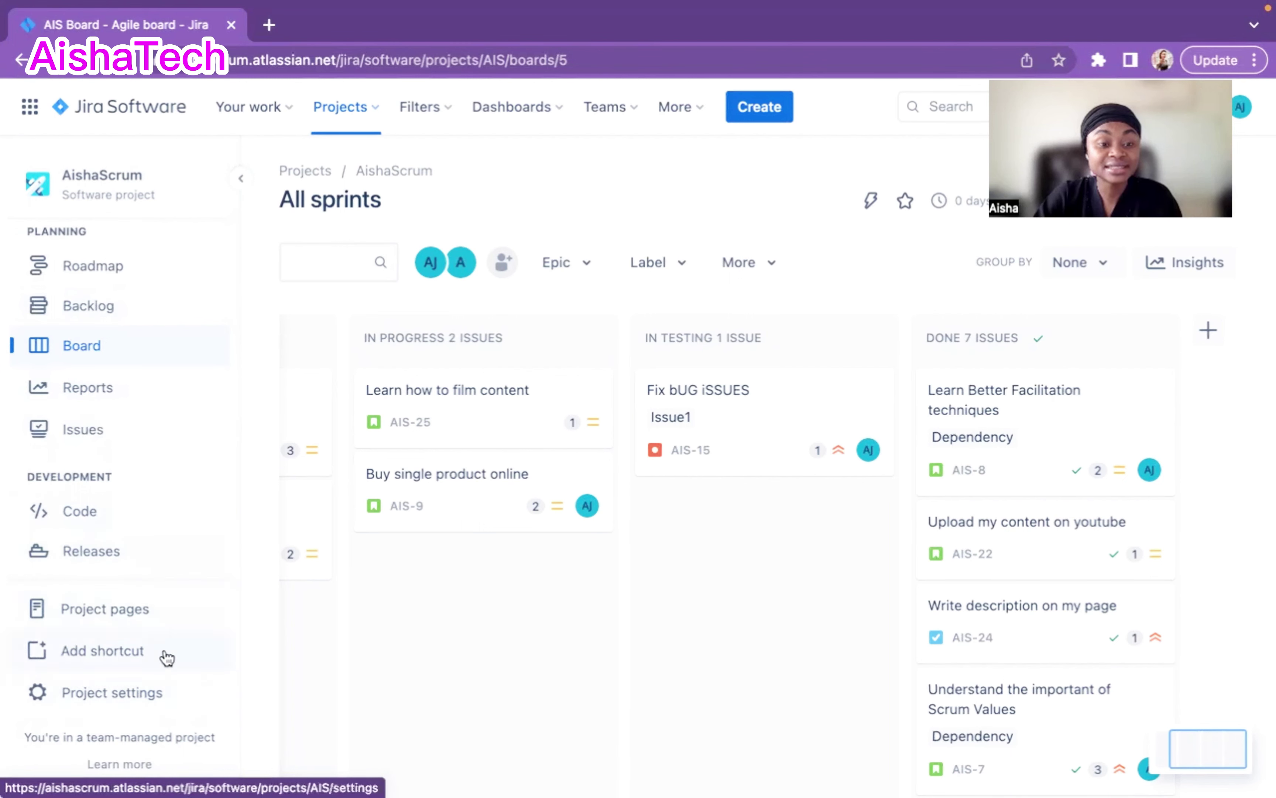
{"action": "left_click", "coordinate": [119, 702]}
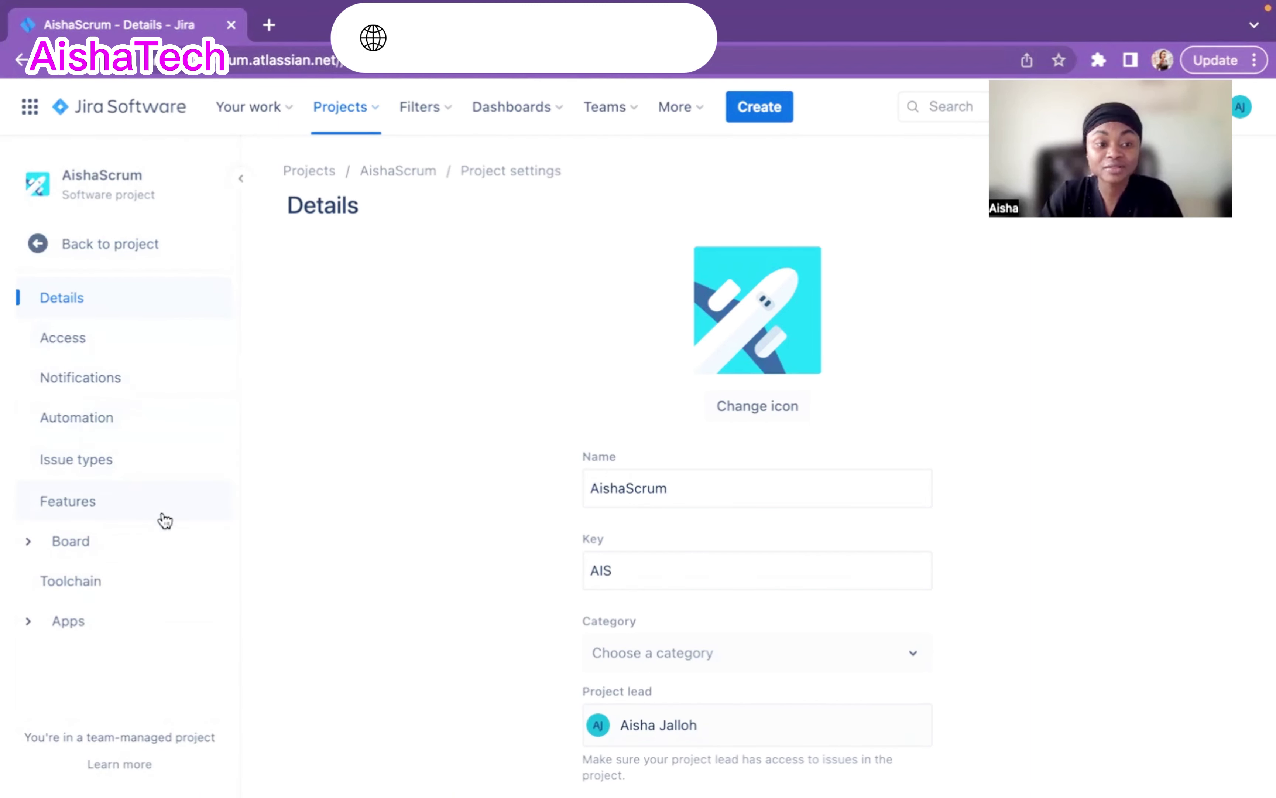
{"action": "left_click", "coordinate": [99, 463]}
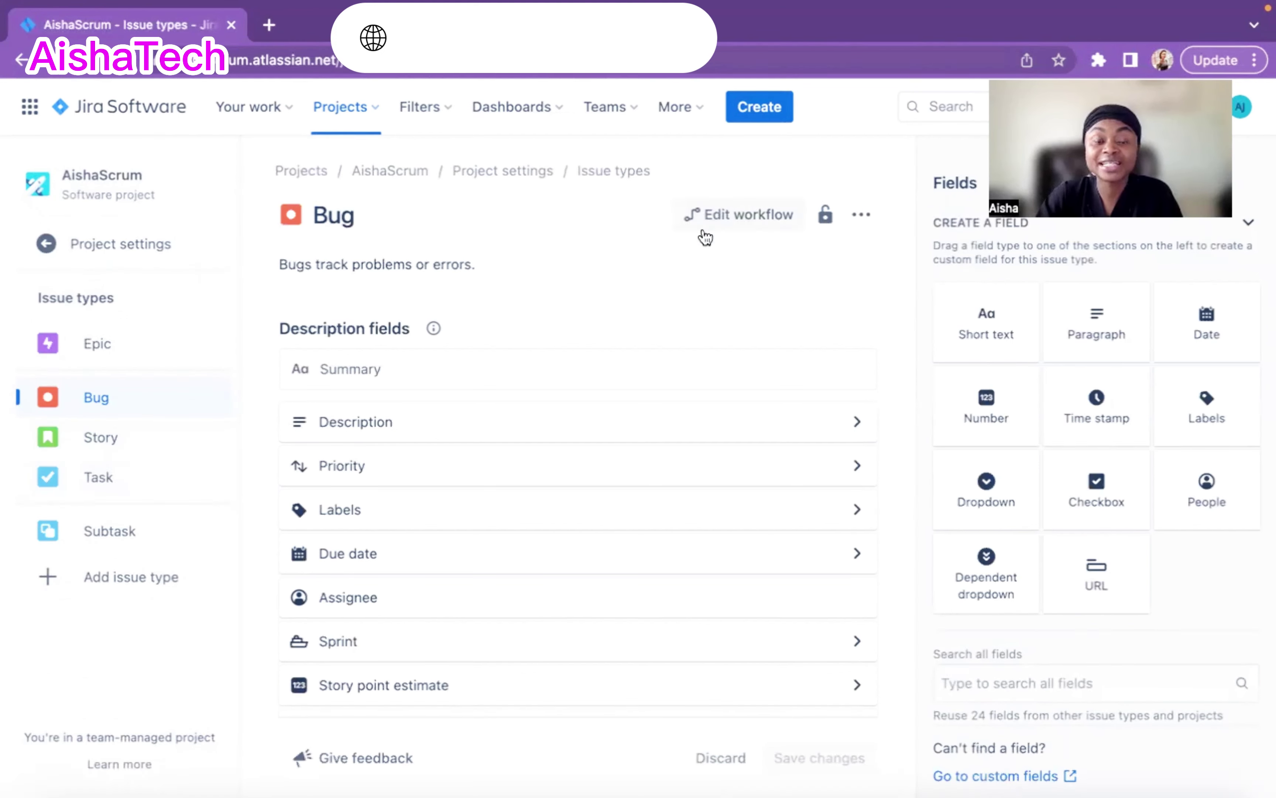
{"action": "left_click", "coordinate": [733, 216]}
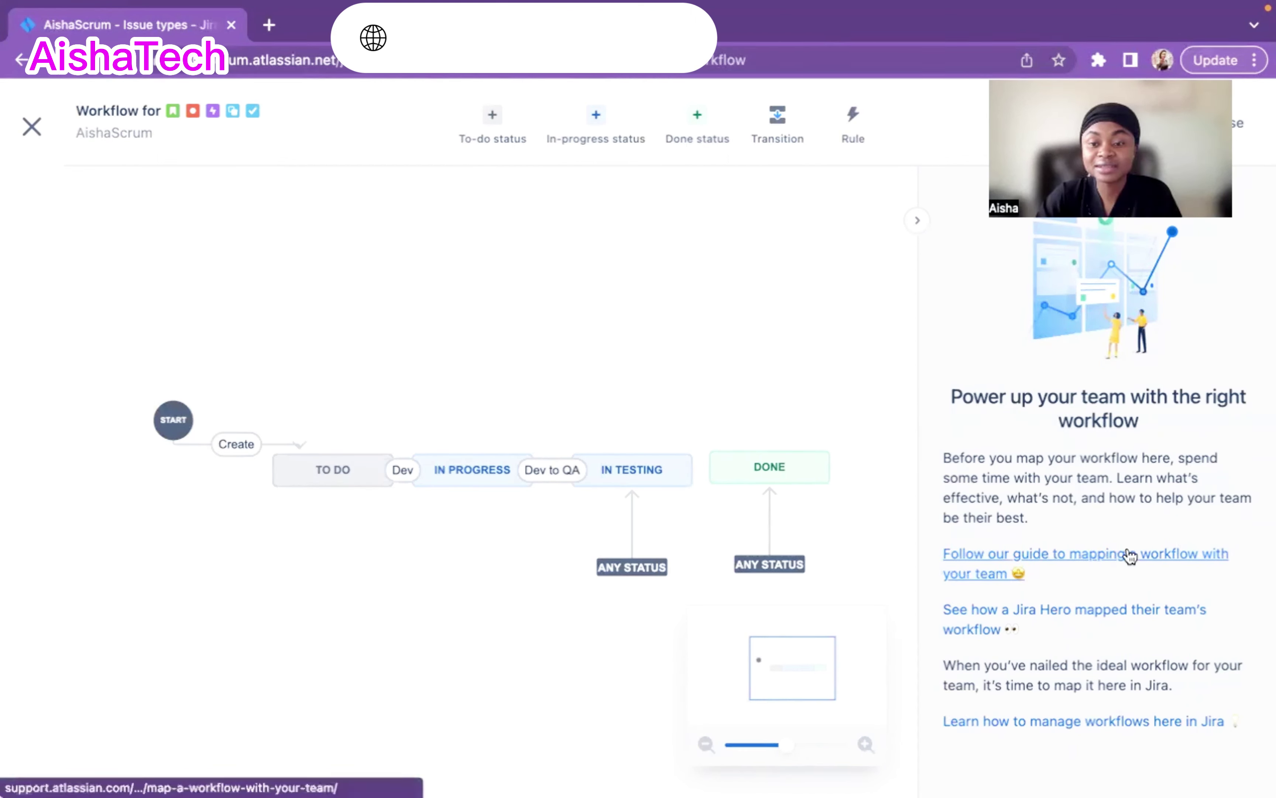
Read the support guide on mapping a workflow with your team, covering statuses and transitions, and return to the workflow editor.
{"action": "left_click", "coordinate": [1079, 550]}
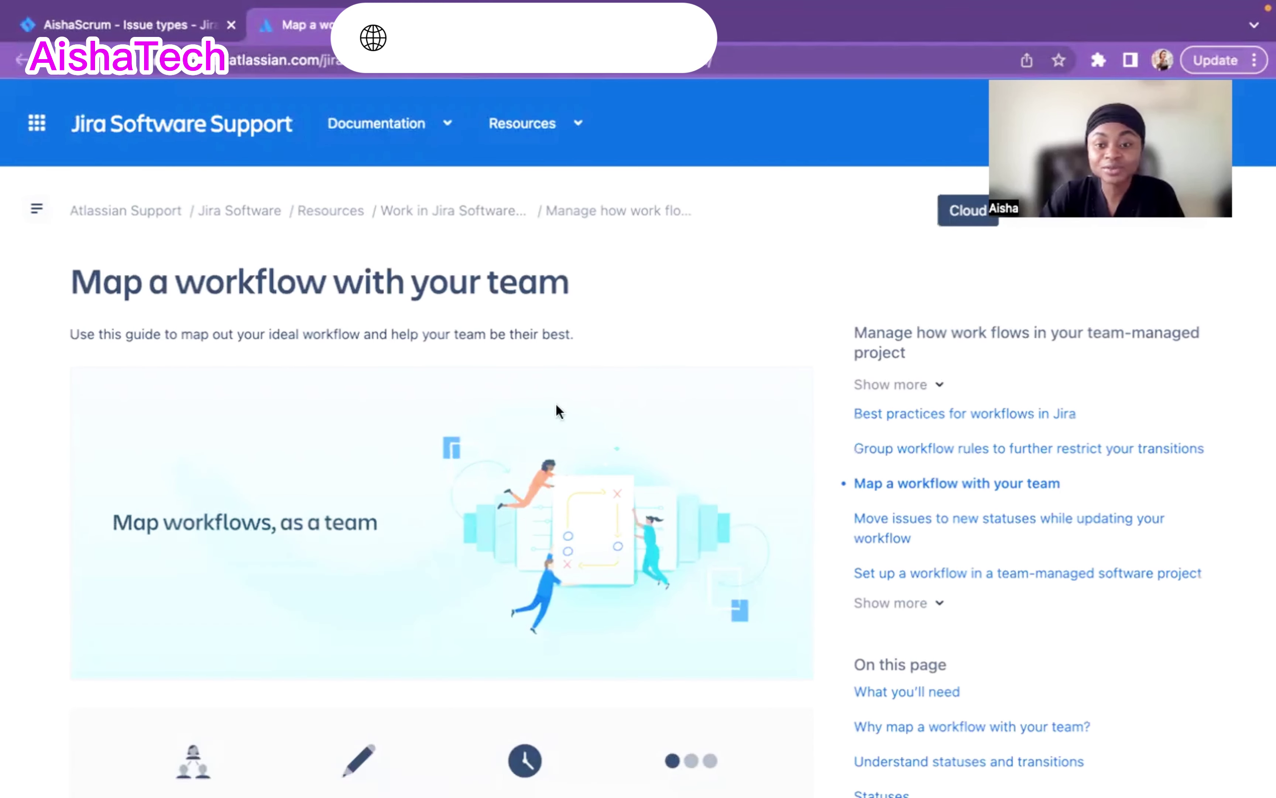
{"action": "scroll", "coordinate": [418, 485], "scroll_direction": "down", "scroll_amount": 10}
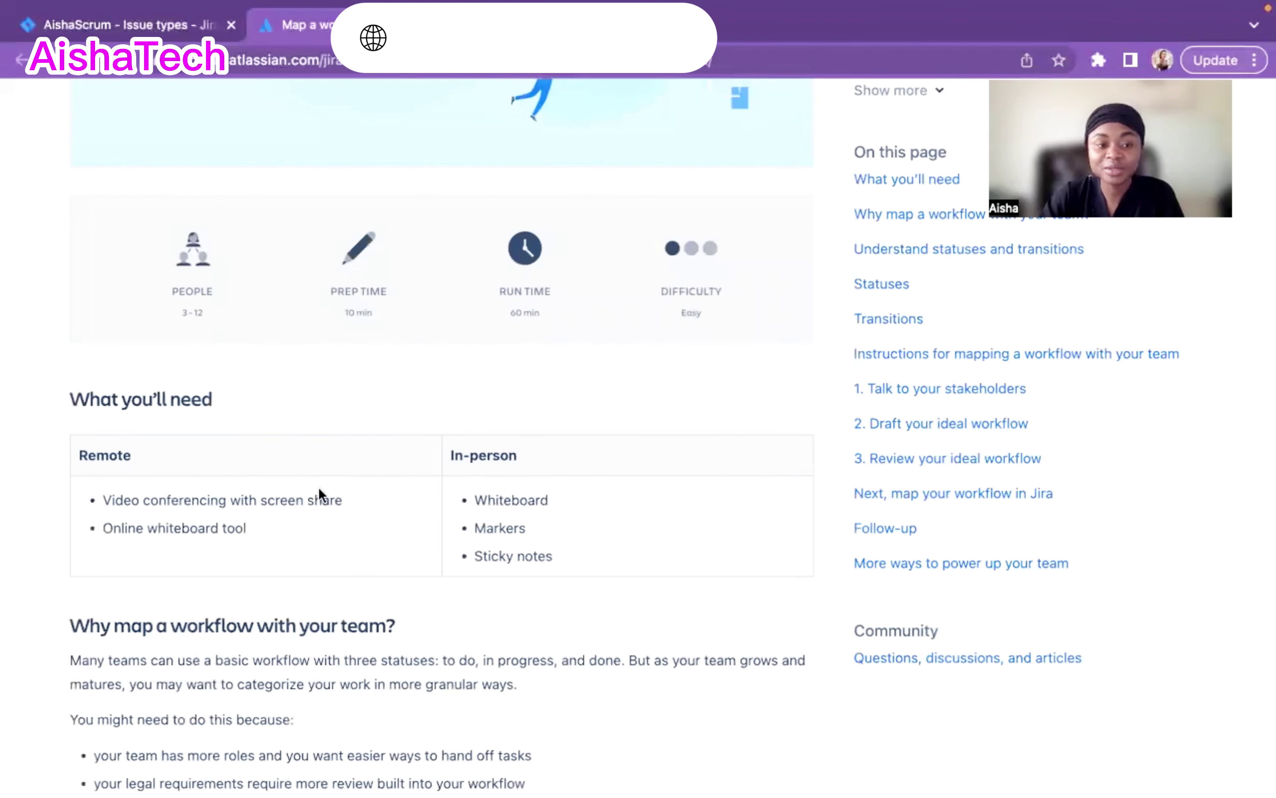
{"action": "scroll", "coordinate": [318, 487], "scroll_direction": "down", "scroll_amount": 3}
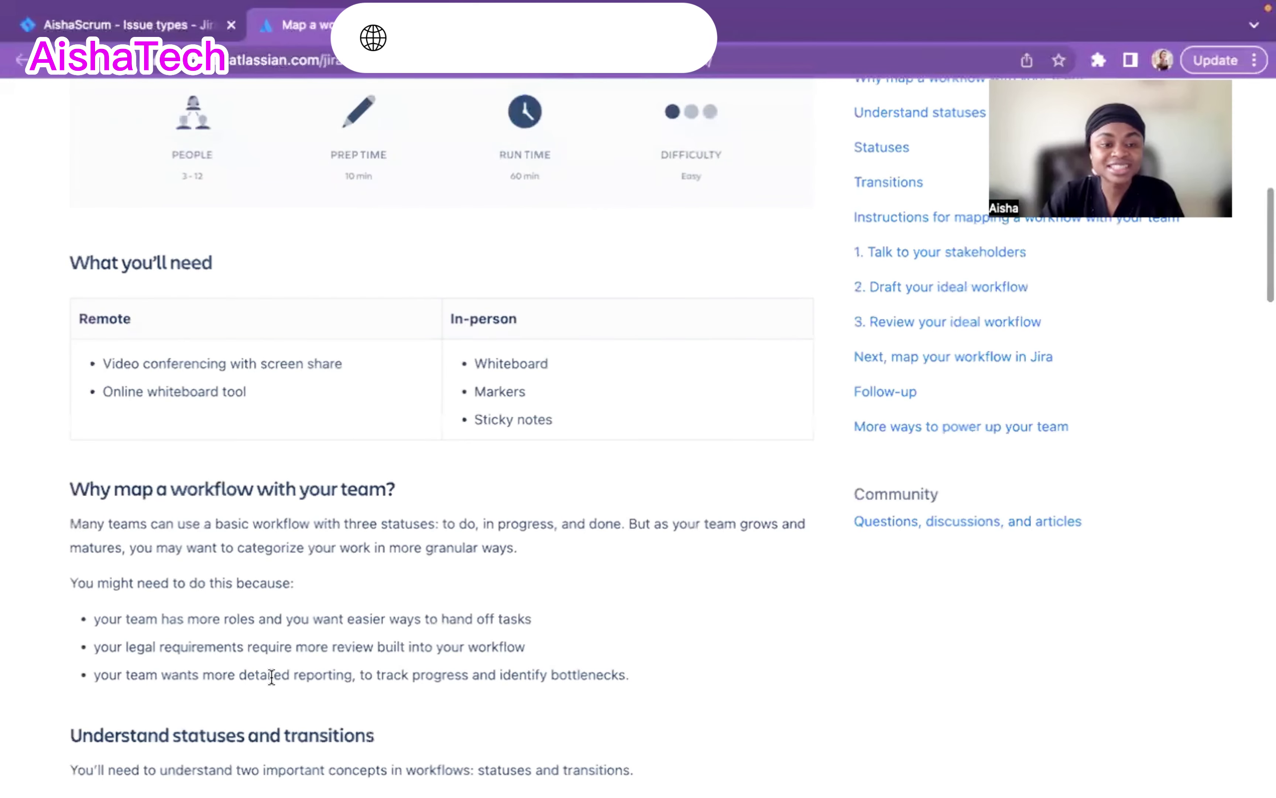
{"action": "scroll", "coordinate": [271, 677], "scroll_direction": "down", "scroll_amount": 5}
{"action": "scroll", "coordinate": [493, 743], "scroll_direction": "down", "scroll_amount": 4}
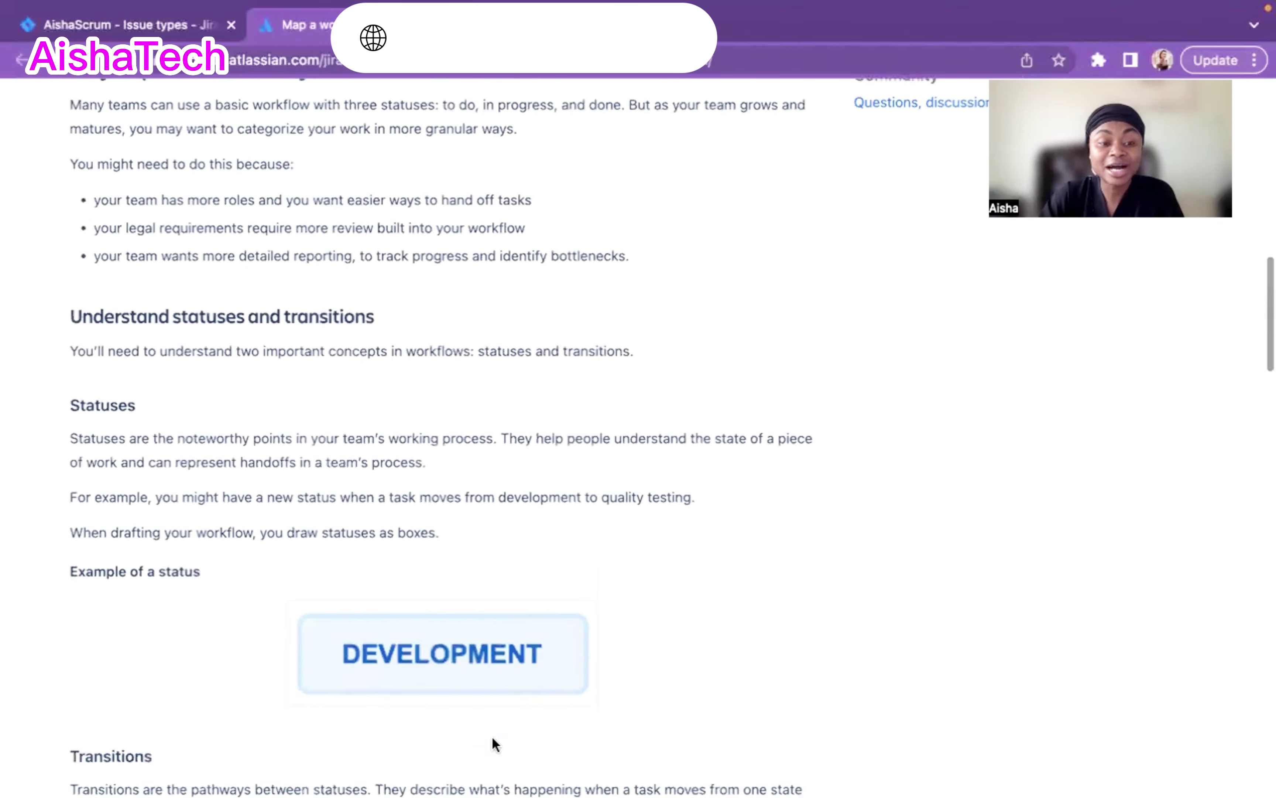
{"action": "scroll", "coordinate": [495, 744], "scroll_direction": "down", "scroll_amount": 1}
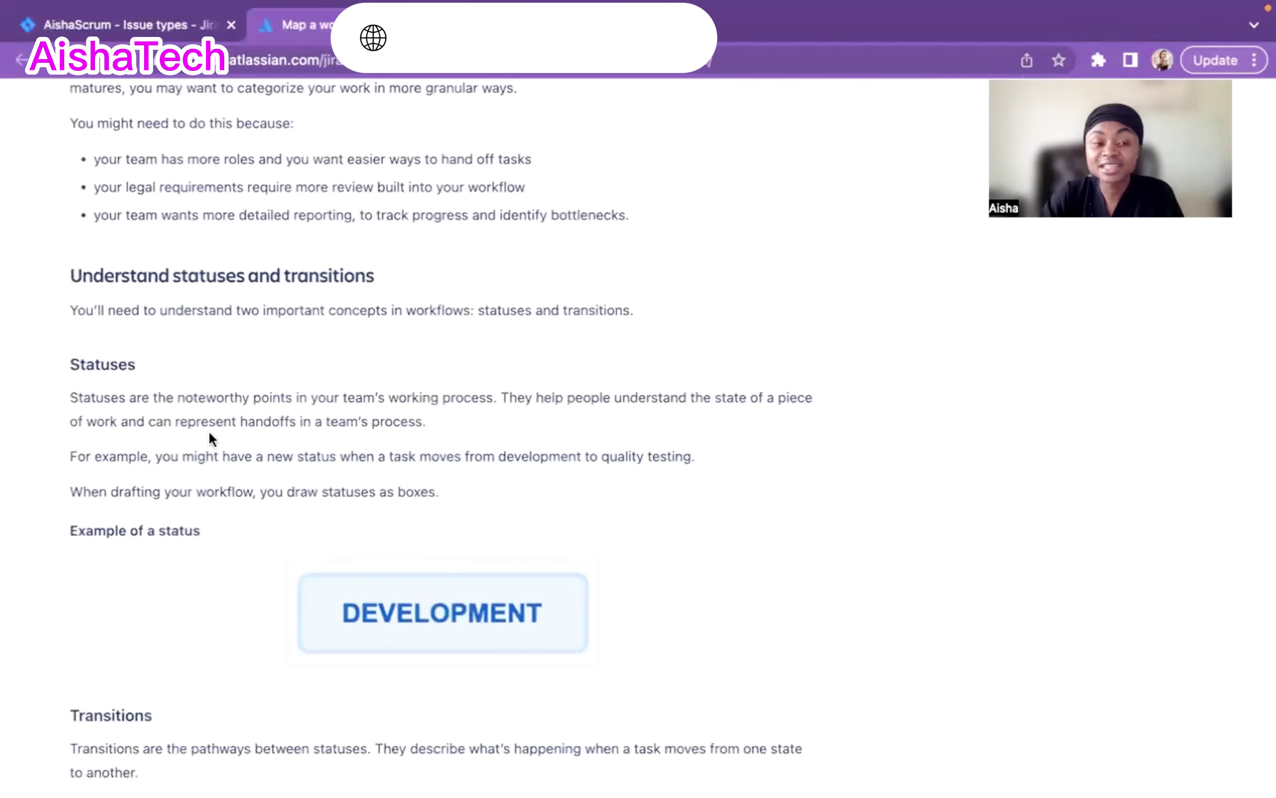
{"action": "scroll", "coordinate": [357, 659], "scroll_direction": "down", "scroll_amount": 8}
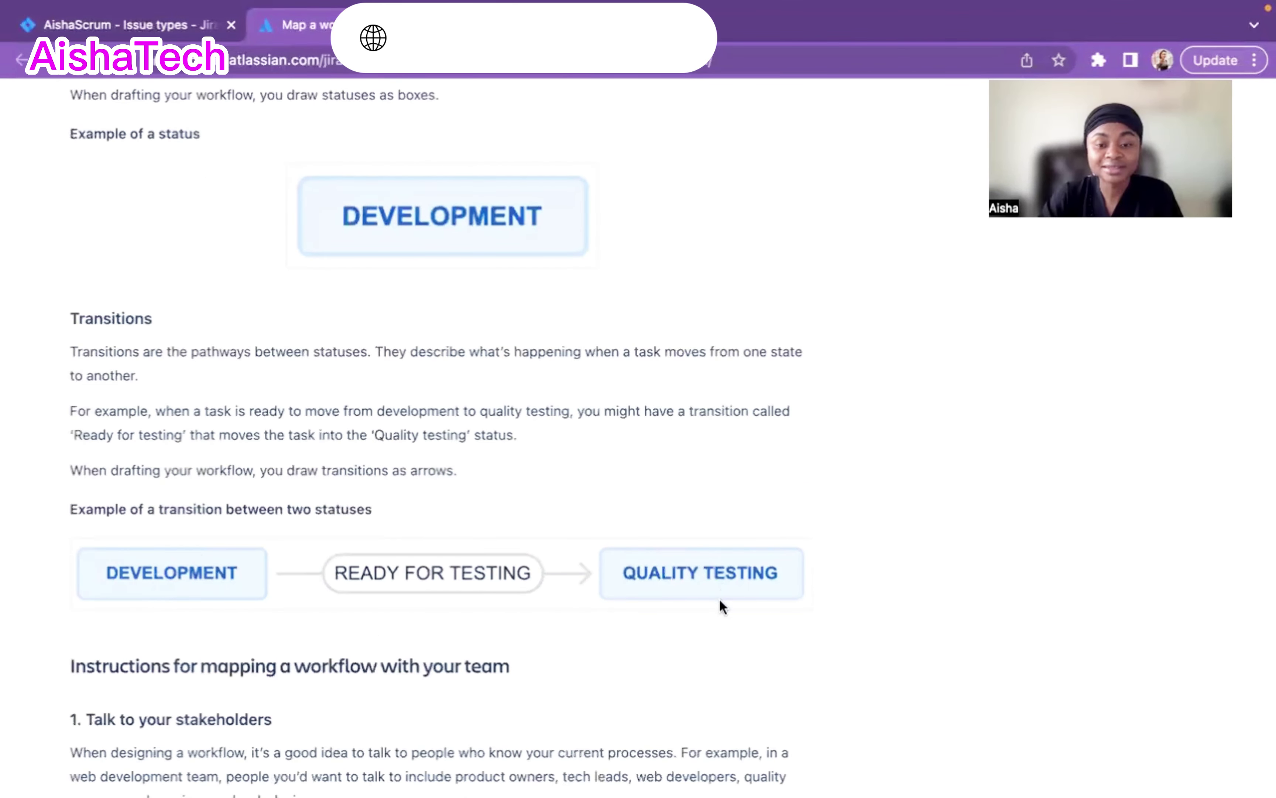
{"action": "scroll", "coordinate": [344, 383], "scroll_direction": "up", "scroll_amount": 15}
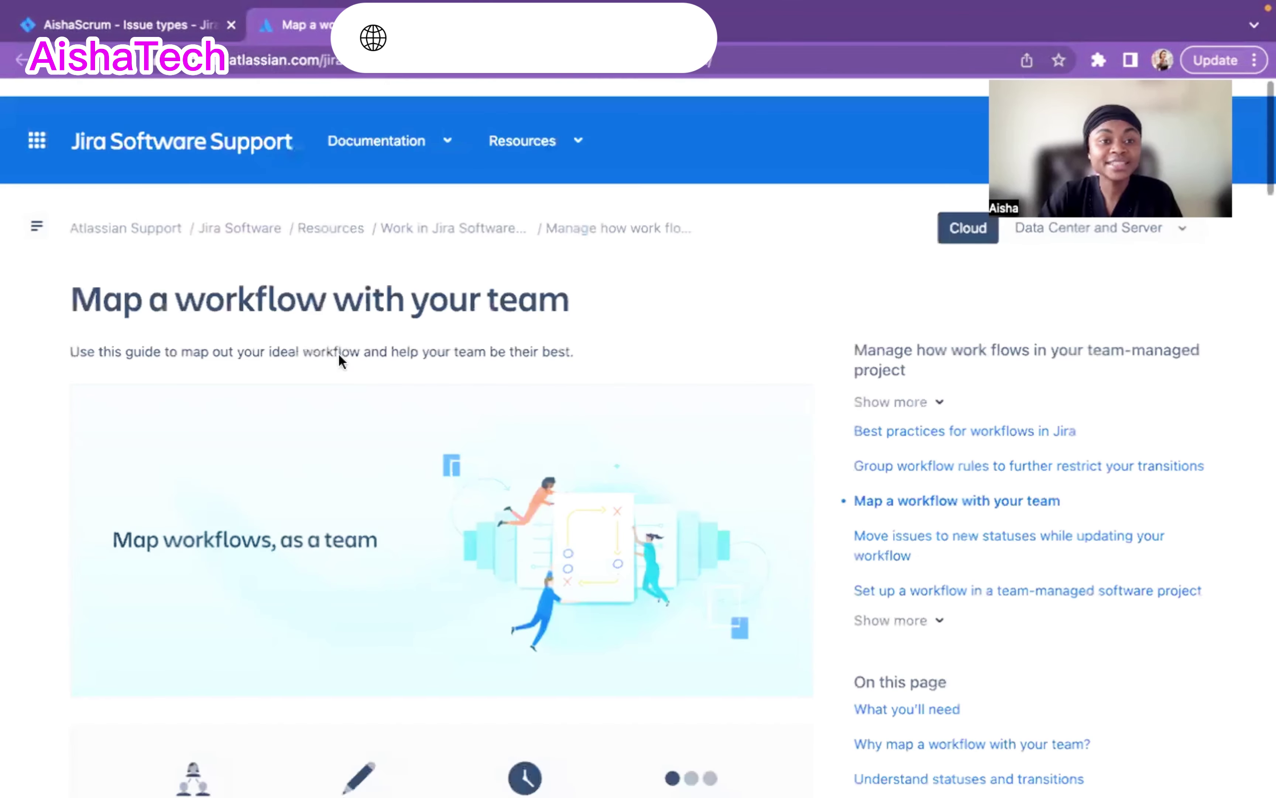
{"action": "left_click", "coordinate": [153, 26]}
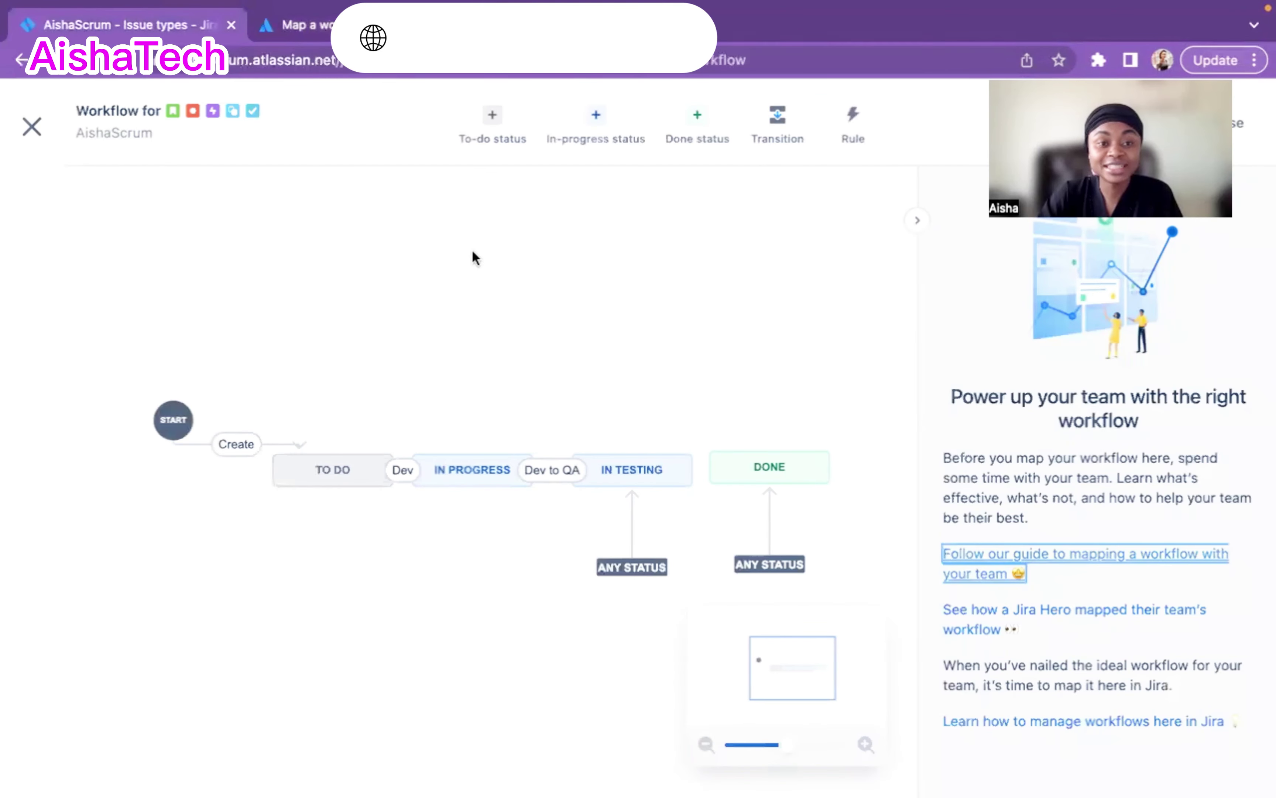
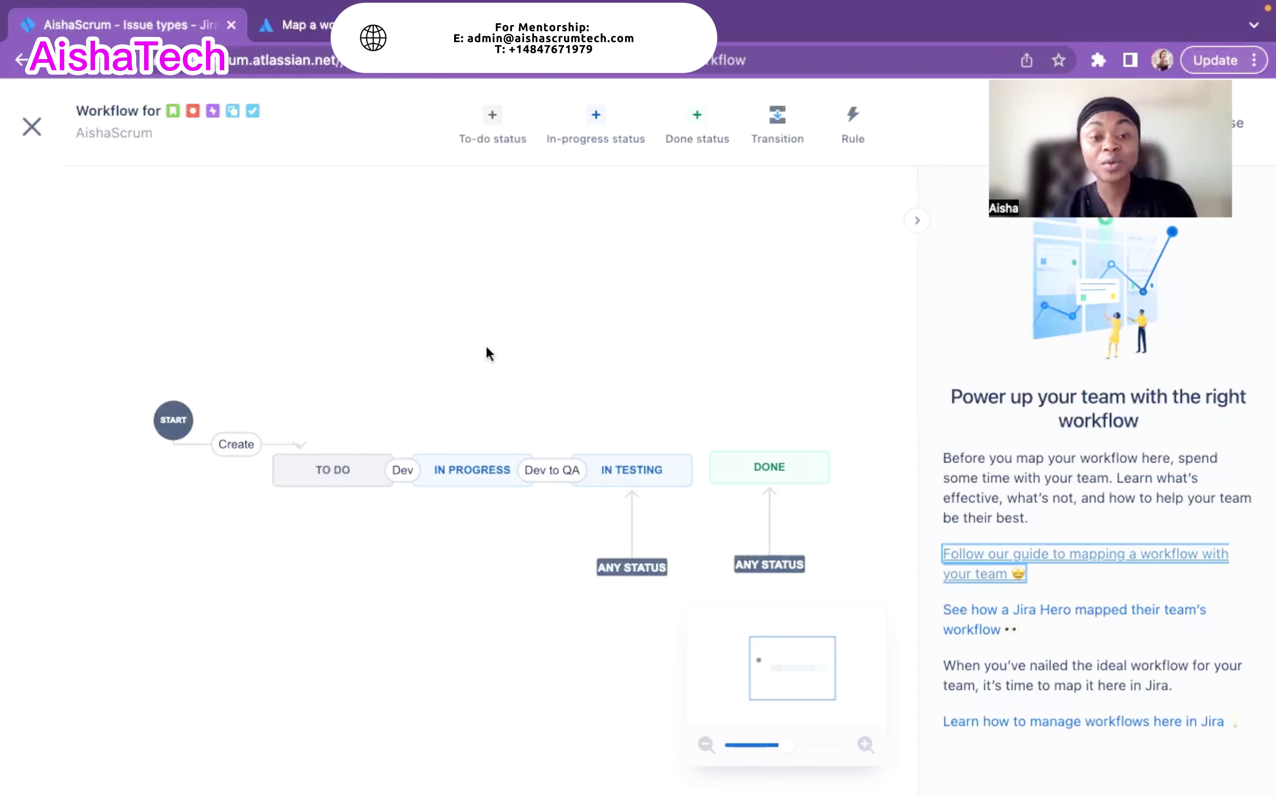
Add a new to-do status named "Refining" to the workflow.
{"action": "left_click", "coordinate": [333, 469]}
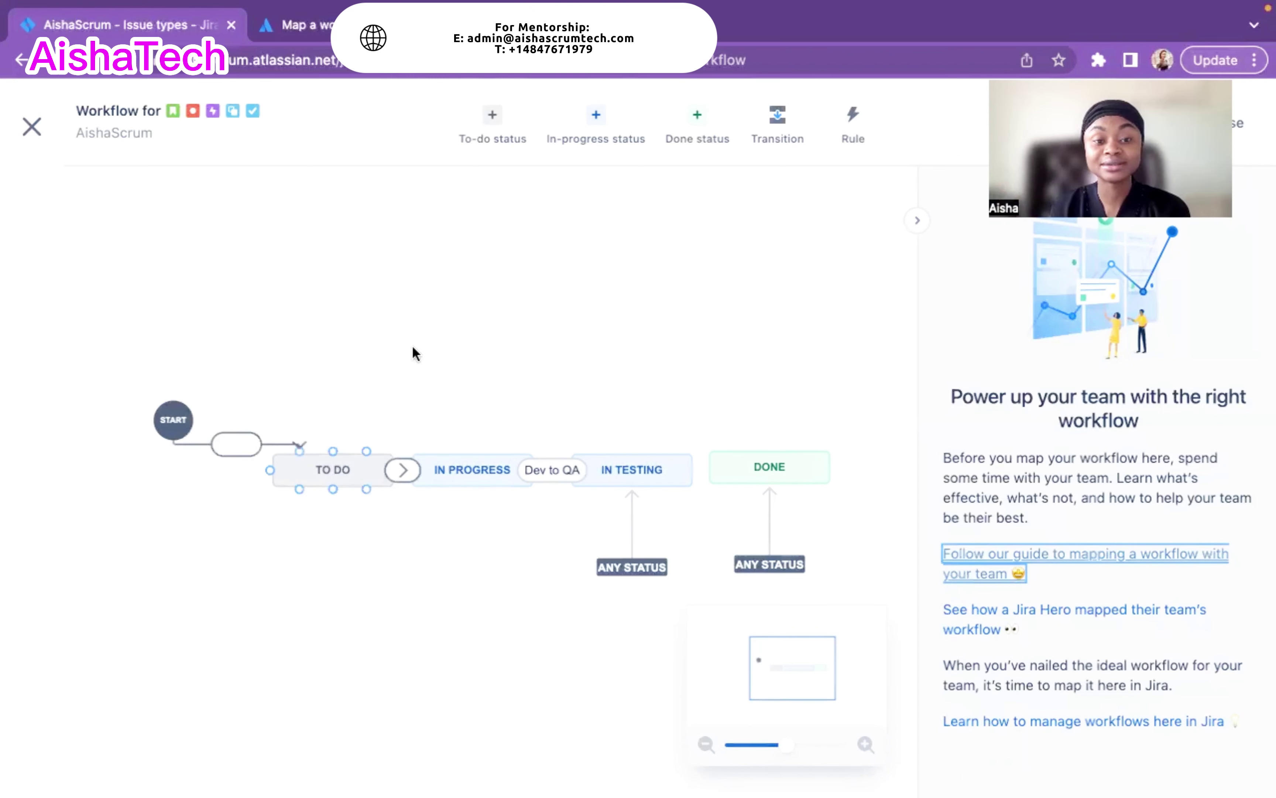
{"action": "left_click", "coordinate": [493, 122]}
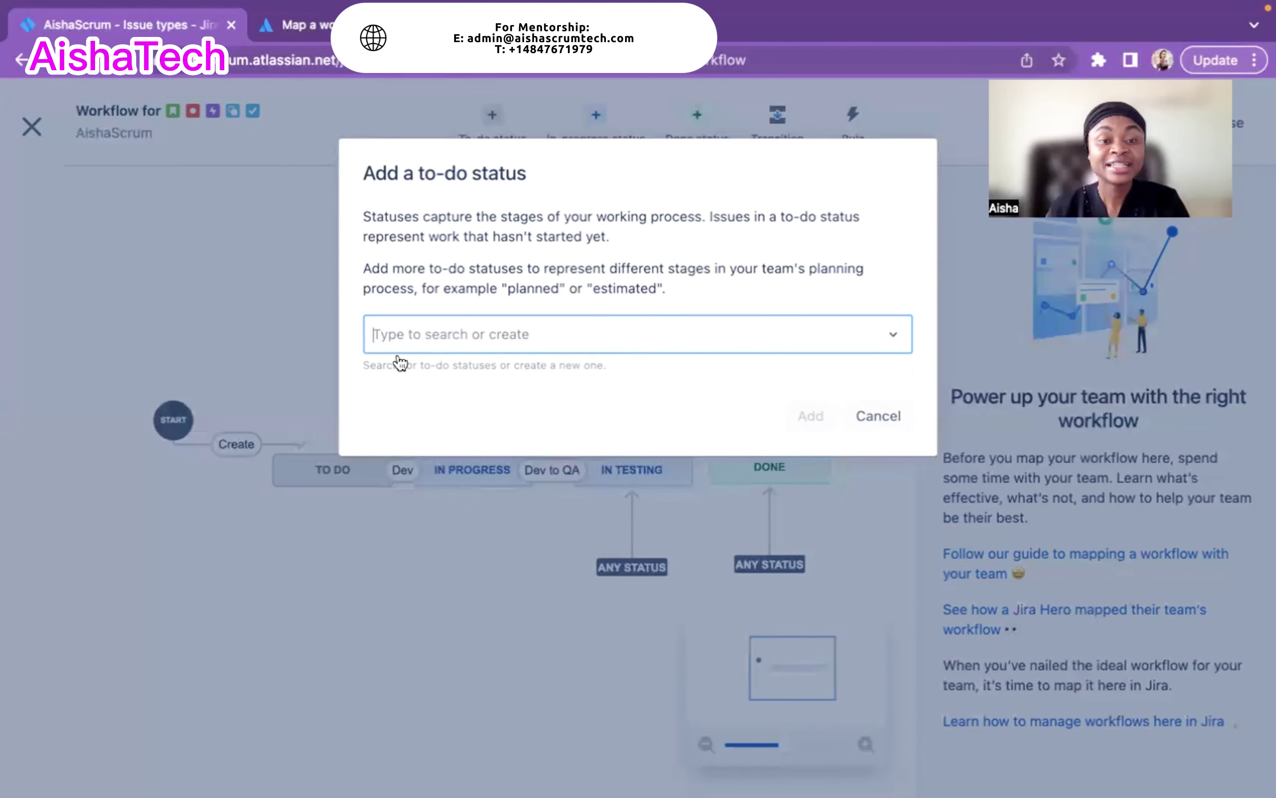
{"action": "type", "text": "Ready"}
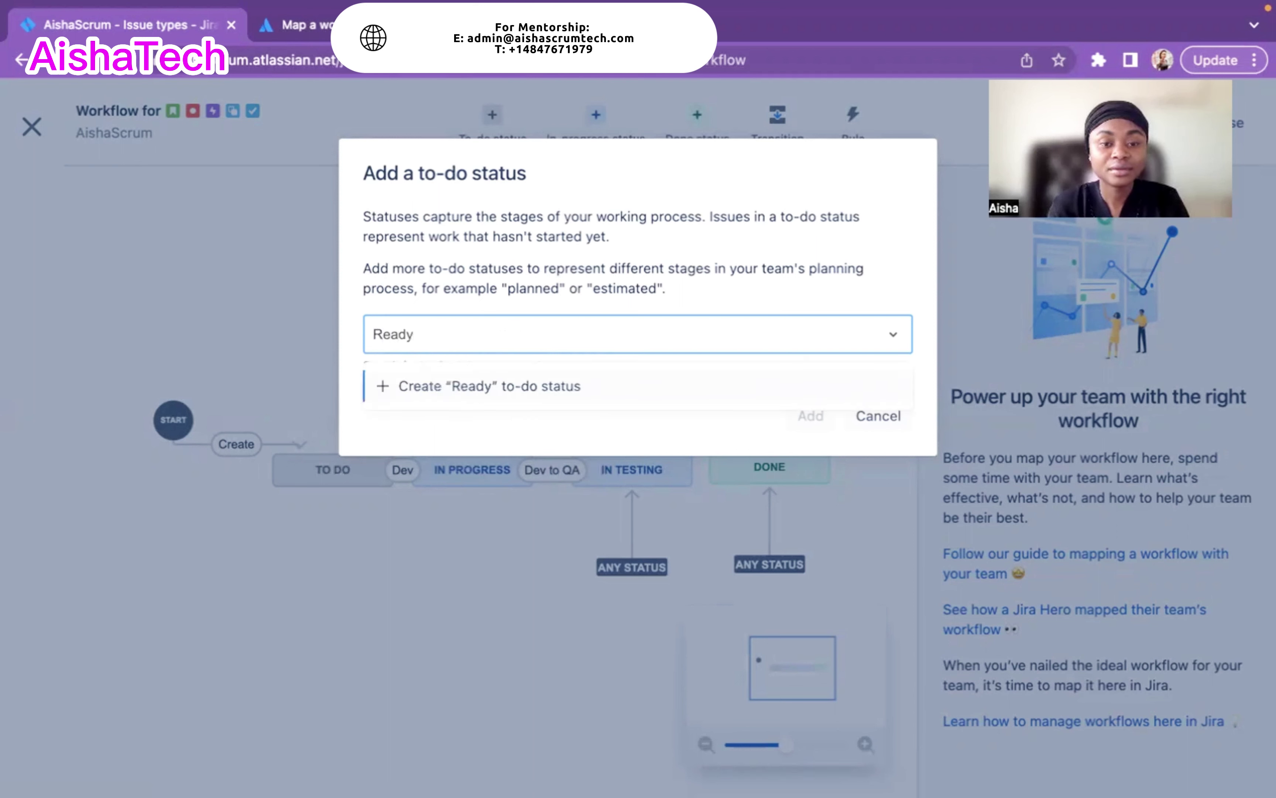
{"action": "type", "text": " for"}
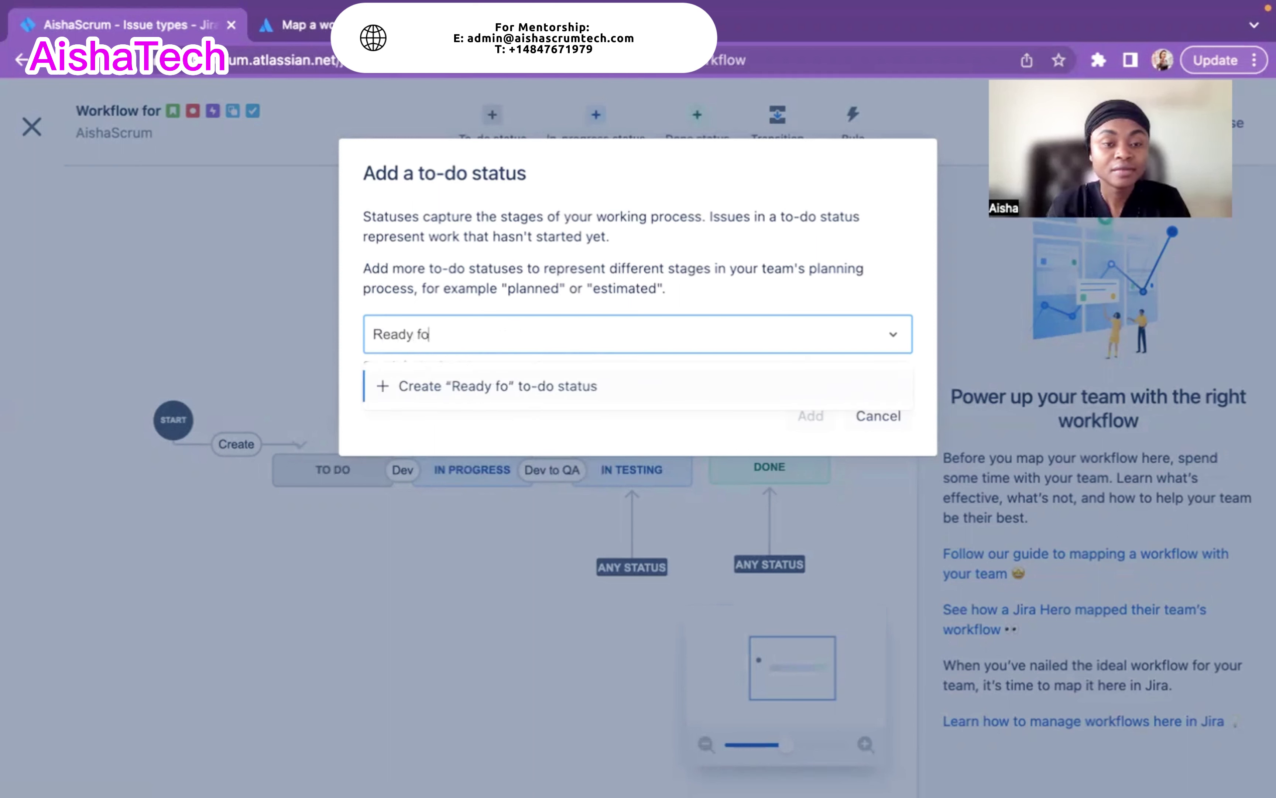
{"action": "key", "text": "BackSpace"}
{"action": "key", "text": "BackSpace"}
{"action": "key", "text": "BackSpace"}
{"action": "key", "text": "BackSpace"}
{"action": "key", "text": "BackSpace"}
{"action": "key", "text": "BackSpace"}
{"action": "key", "text": "BackSpace"}
{"action": "key", "text": "BackSpace"}
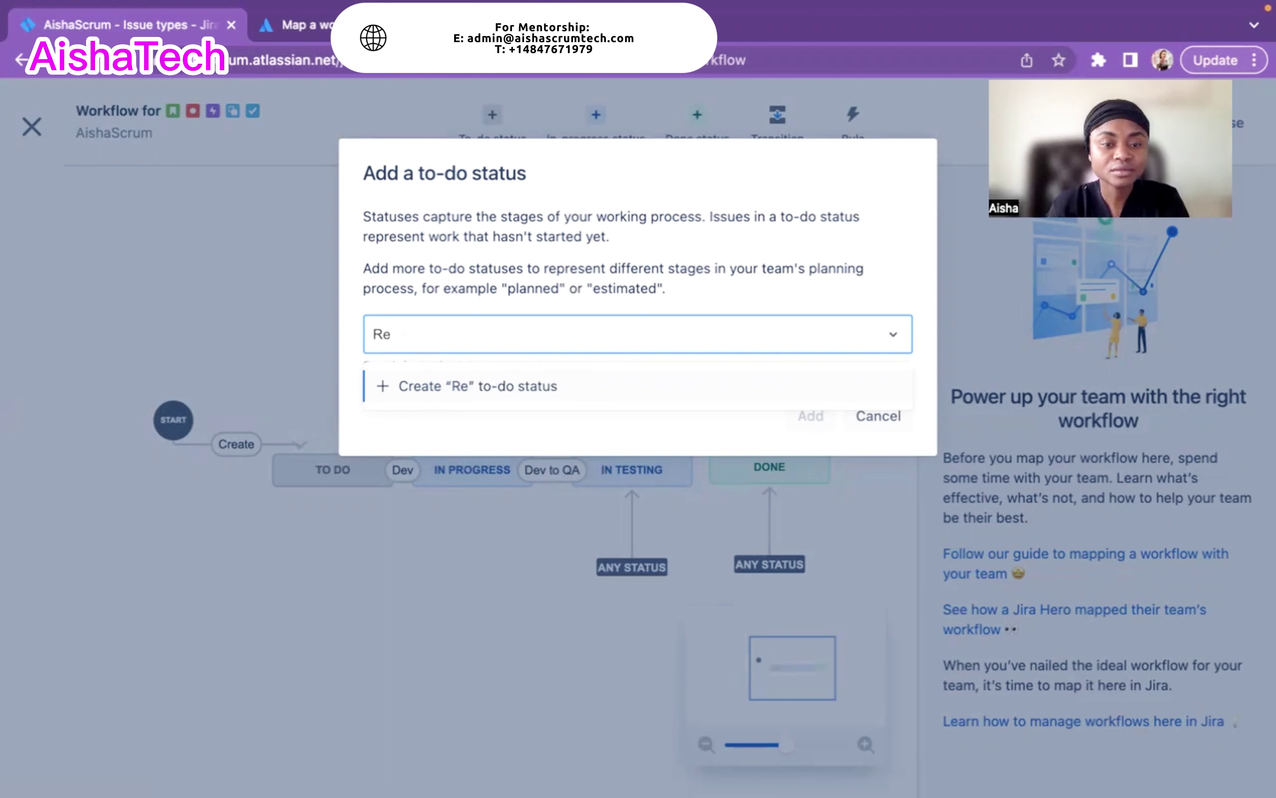
{"action": "type", "text": "fining"}
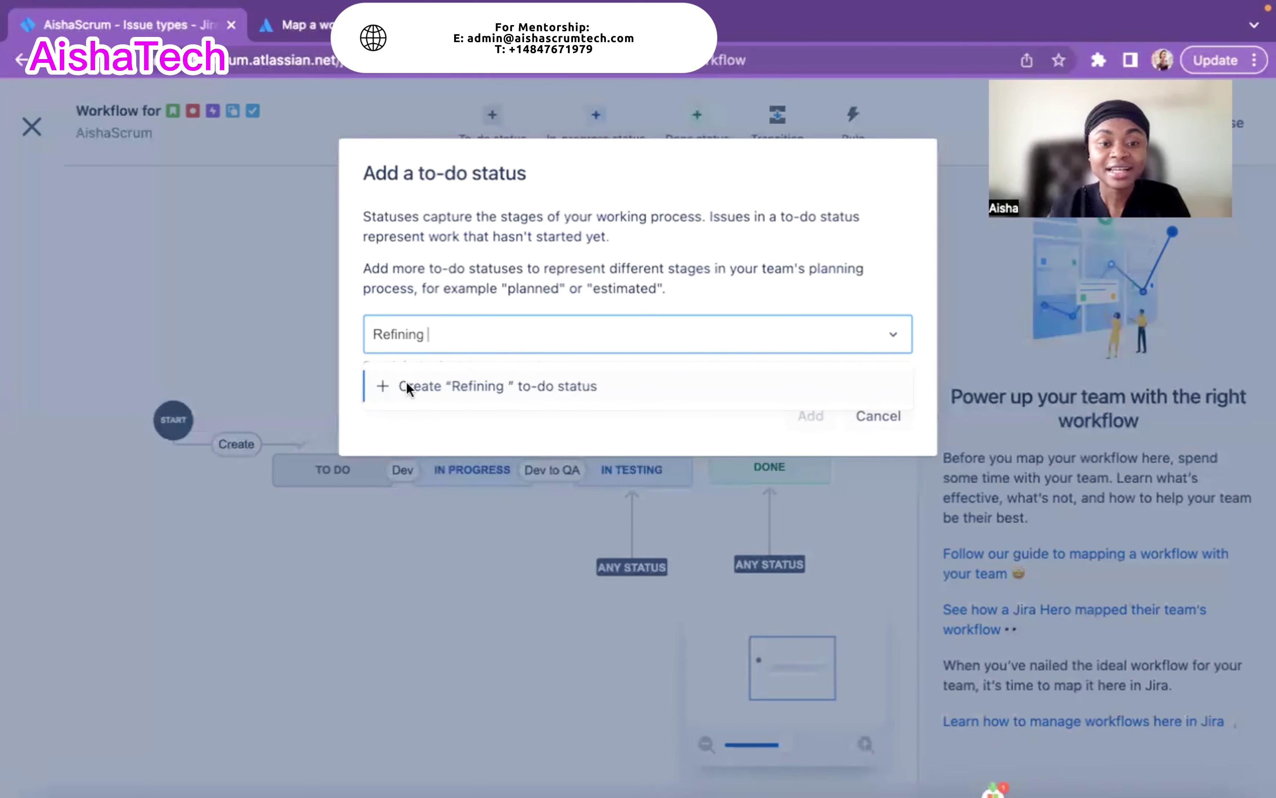
{"action": "left_click", "coordinate": [382, 379]}
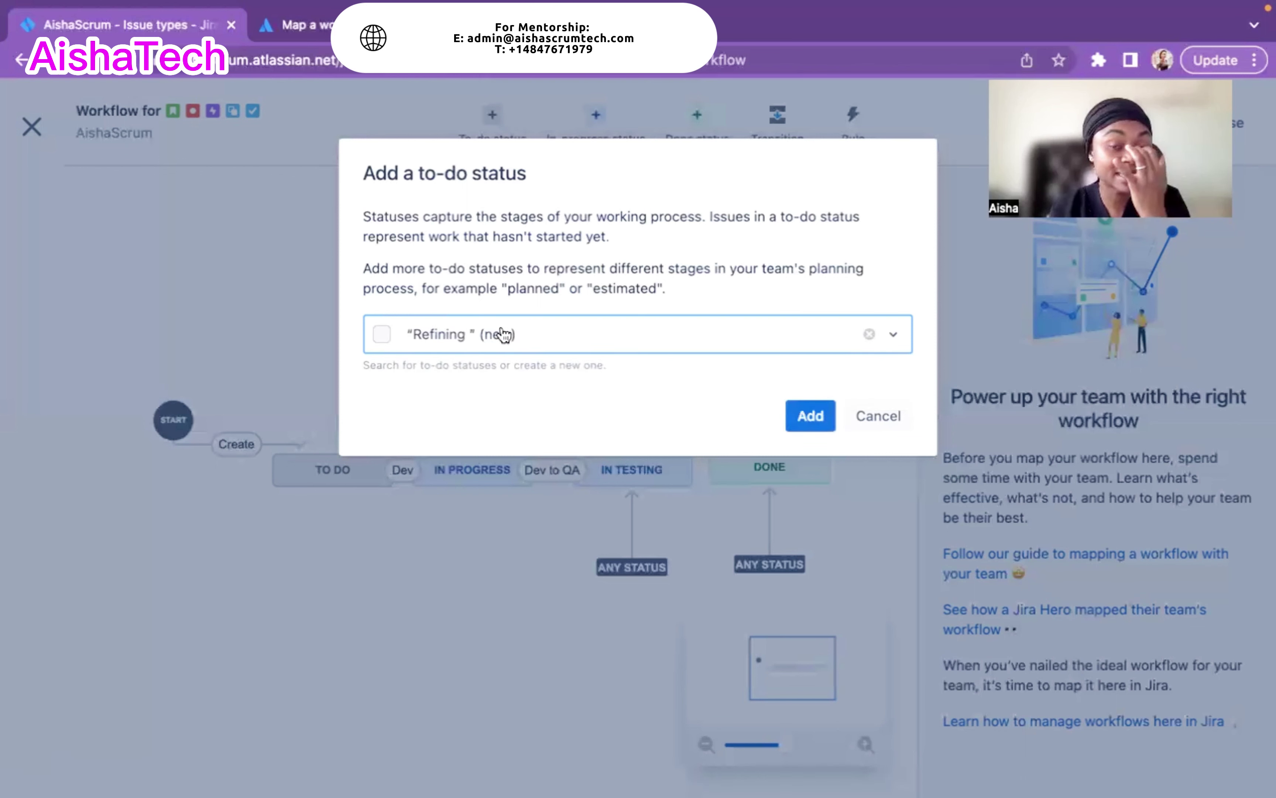
{"action": "left_click", "coordinate": [811, 417]}
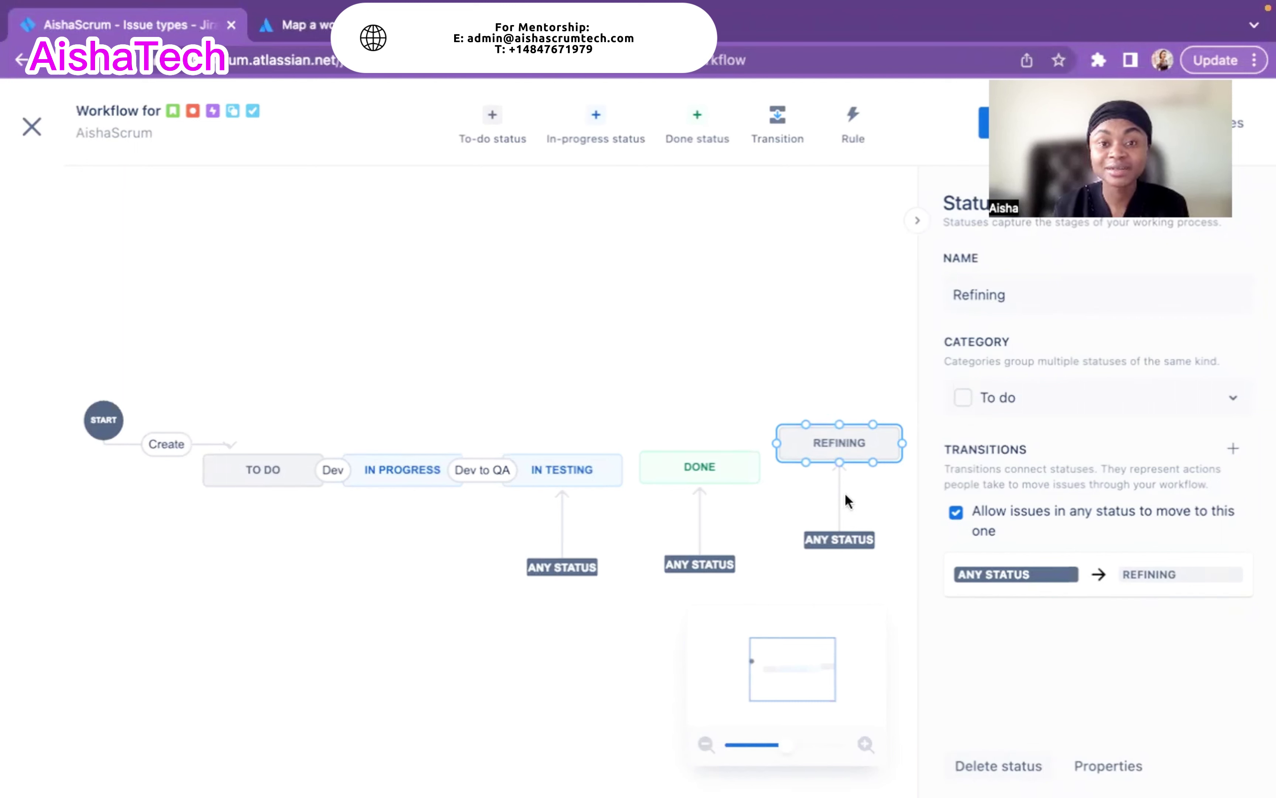
Place the Refining status above In Progress in the diagram and check its category options, keeping To do.
{"action": "left_click_drag", "start_coordinate": [839, 441], "coordinate": [589, 322]}
{"action": "left_click_drag", "start_coordinate": [509, 283], "coordinate": [403, 264]}
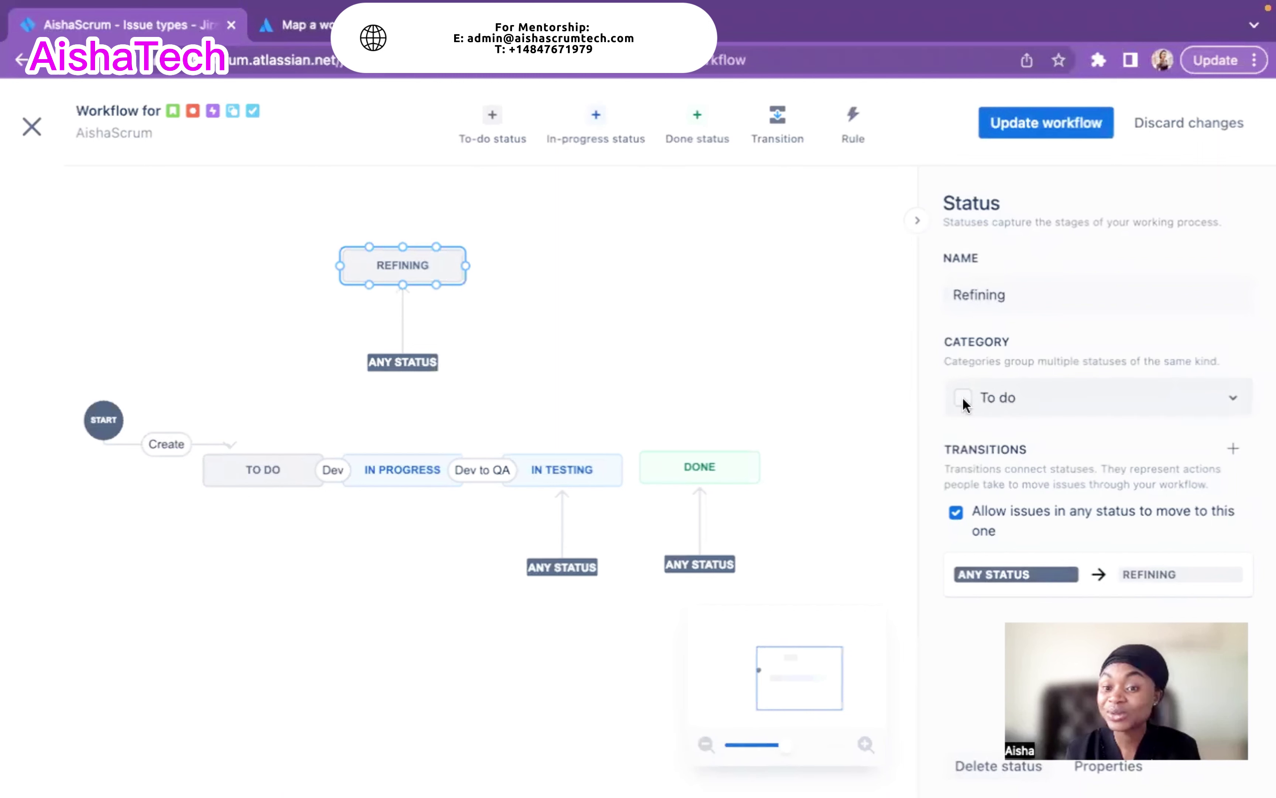
{"action": "left_click", "coordinate": [1234, 399]}
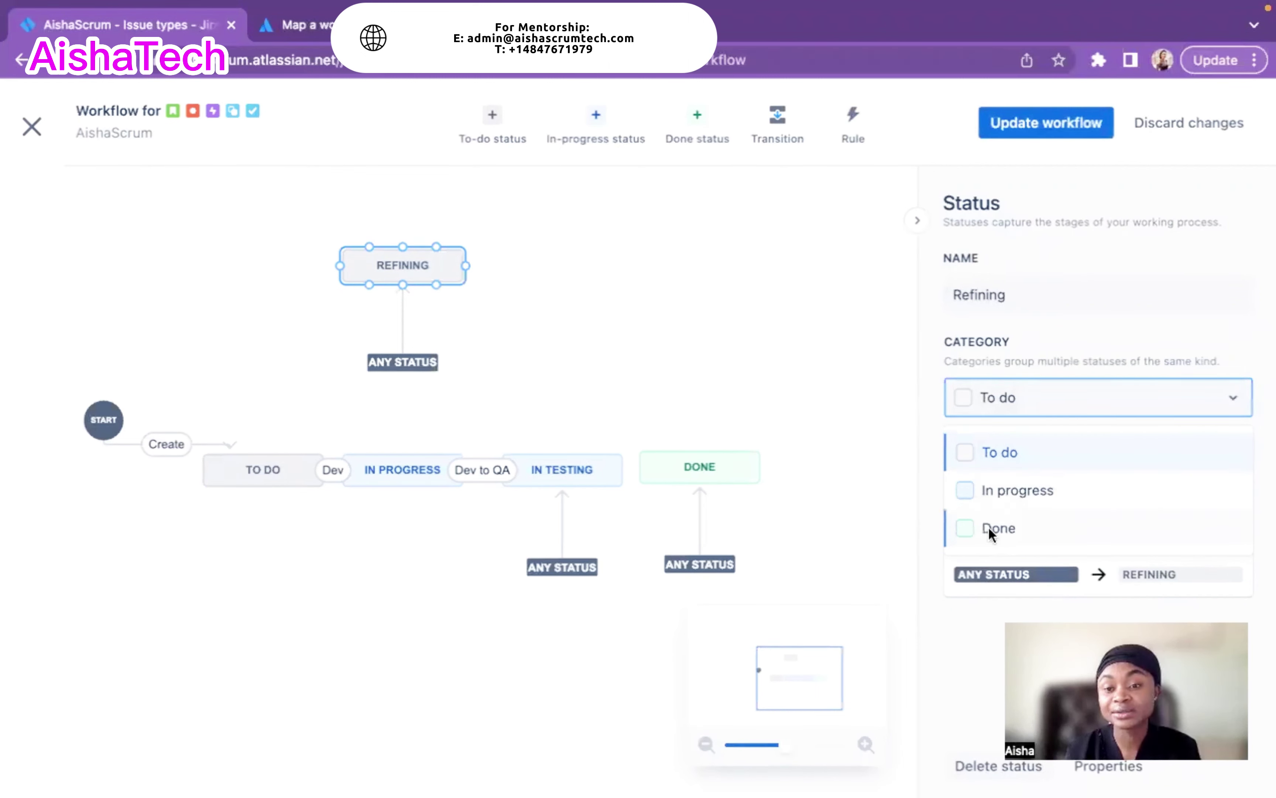
{"action": "left_click", "coordinate": [1007, 391]}
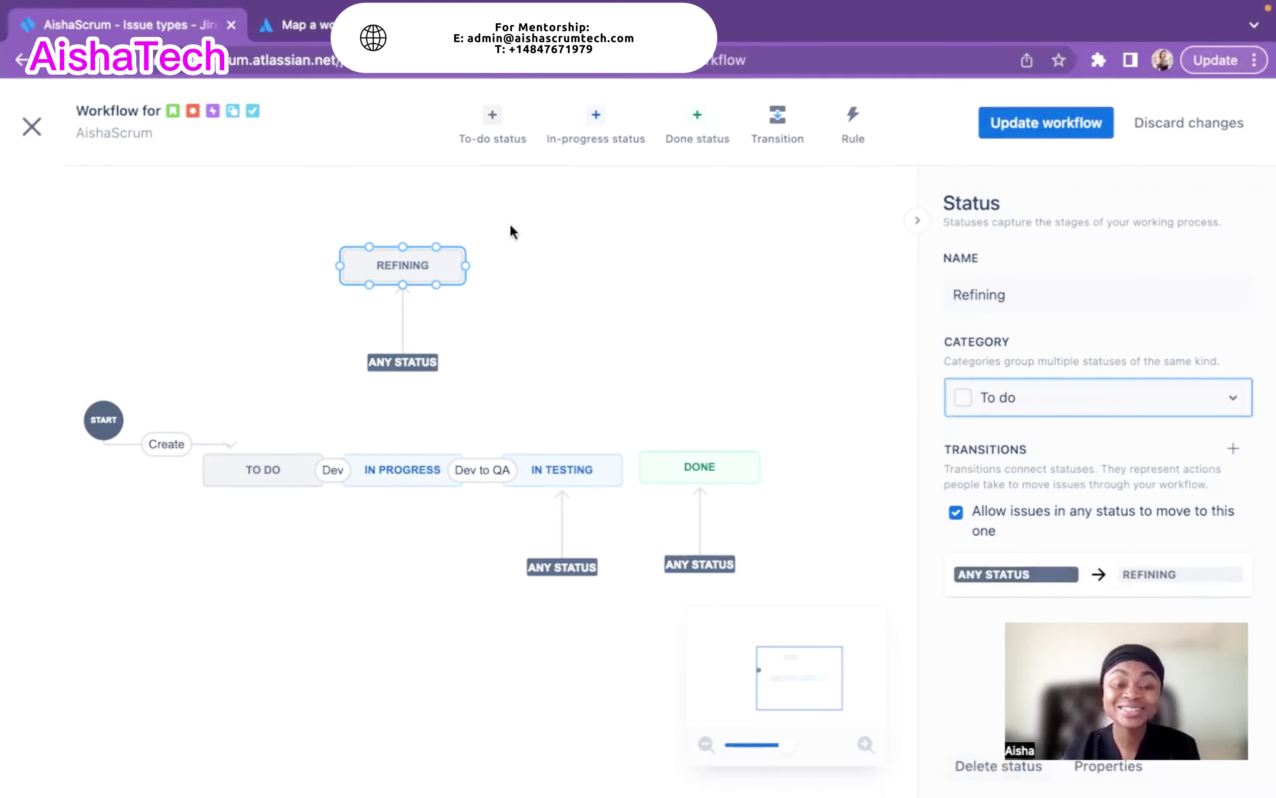
Add a new to-do status named "Refined" and place it beside Refining, above the main workflow row.
{"action": "left_click", "coordinate": [494, 117]}
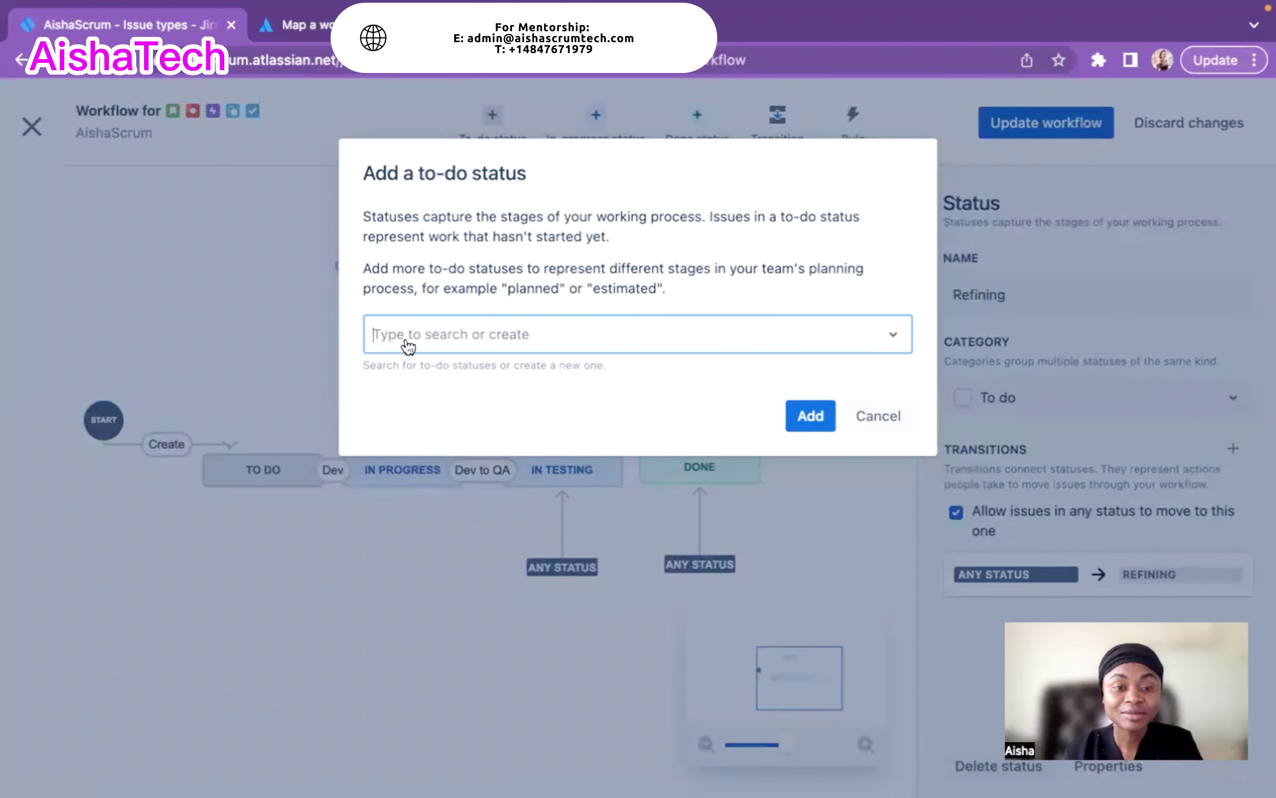
{"action": "type", "text": "Refined"}
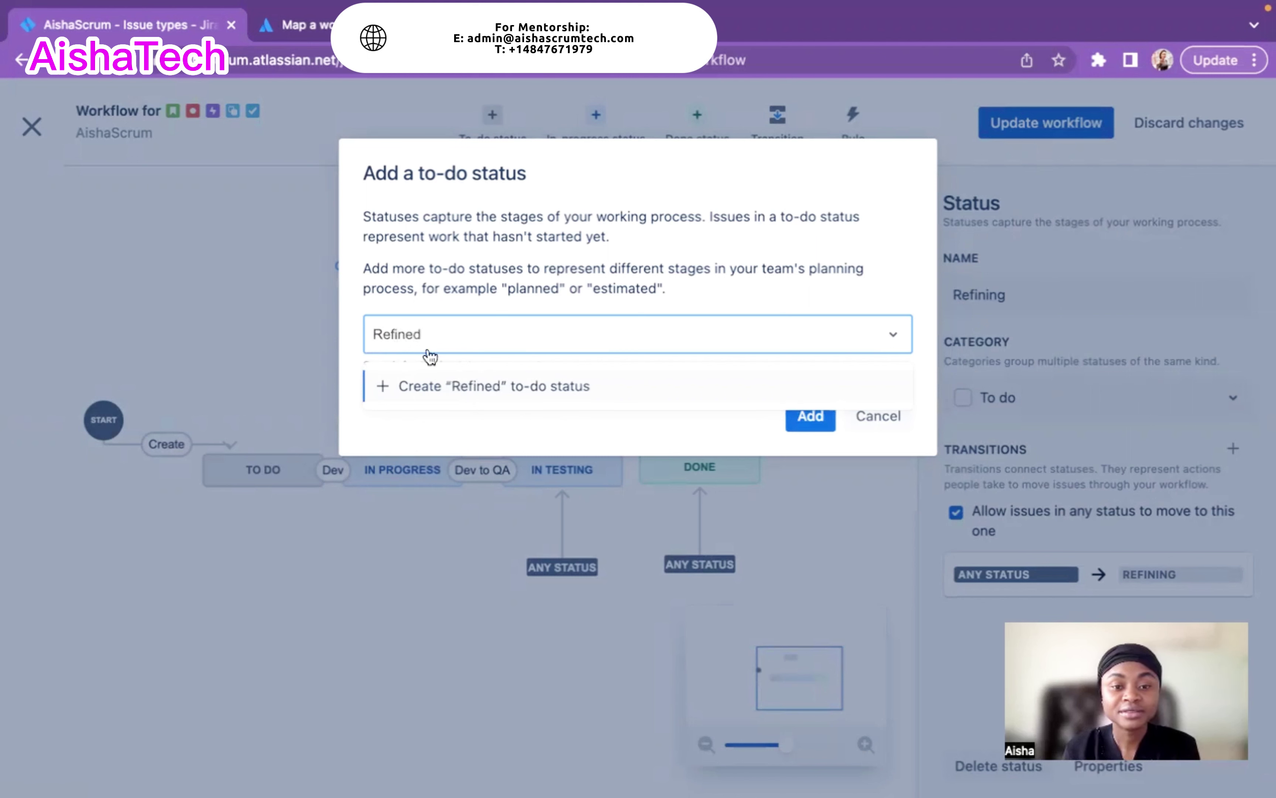
{"action": "left_click", "coordinate": [379, 388]}
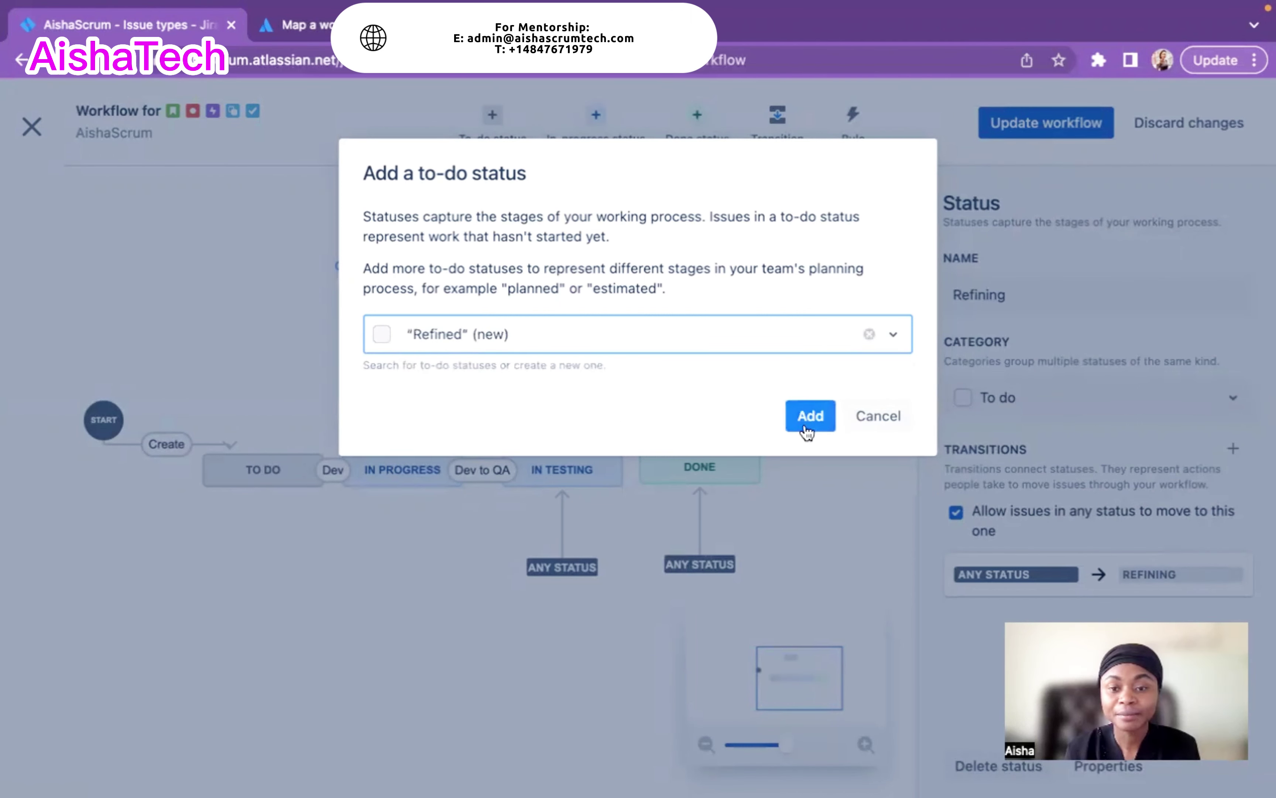
{"action": "left_click", "coordinate": [811, 417]}
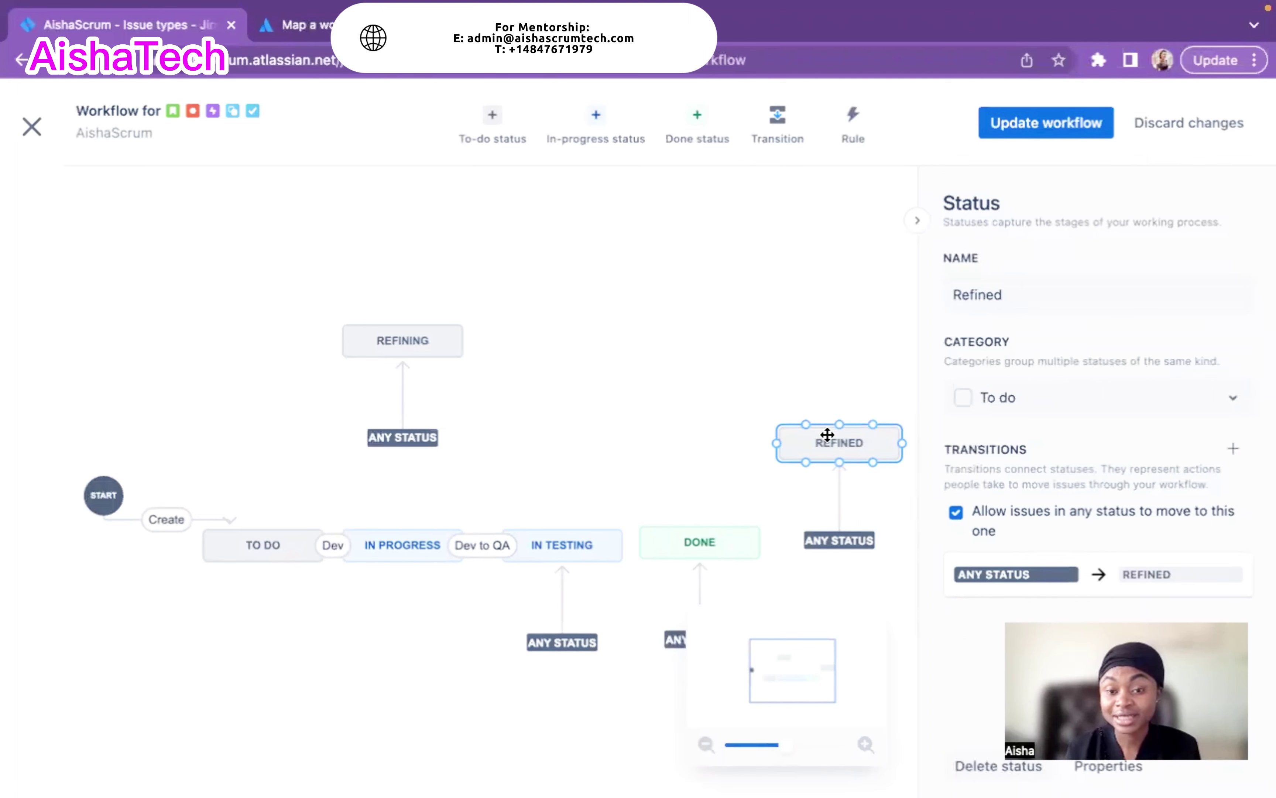
{"action": "left_click_drag", "start_coordinate": [798, 426], "coordinate": [573, 336]}
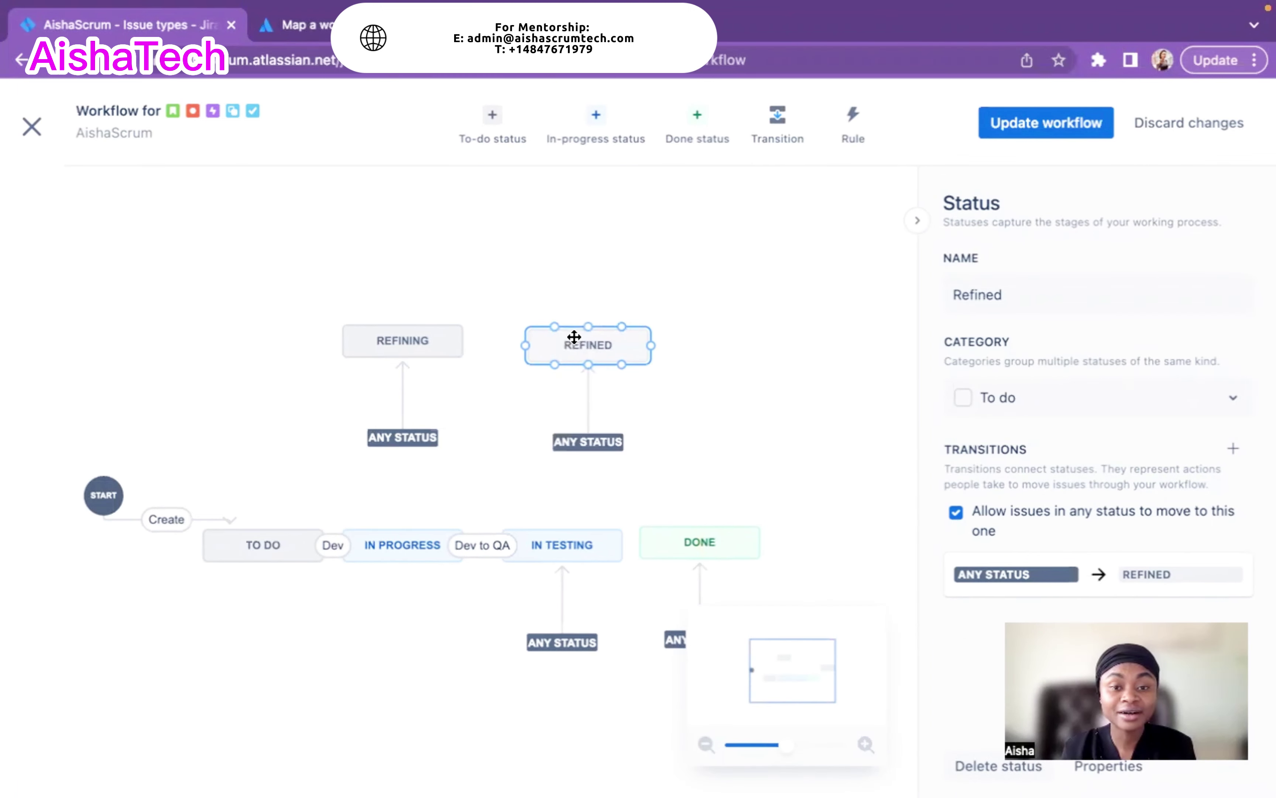
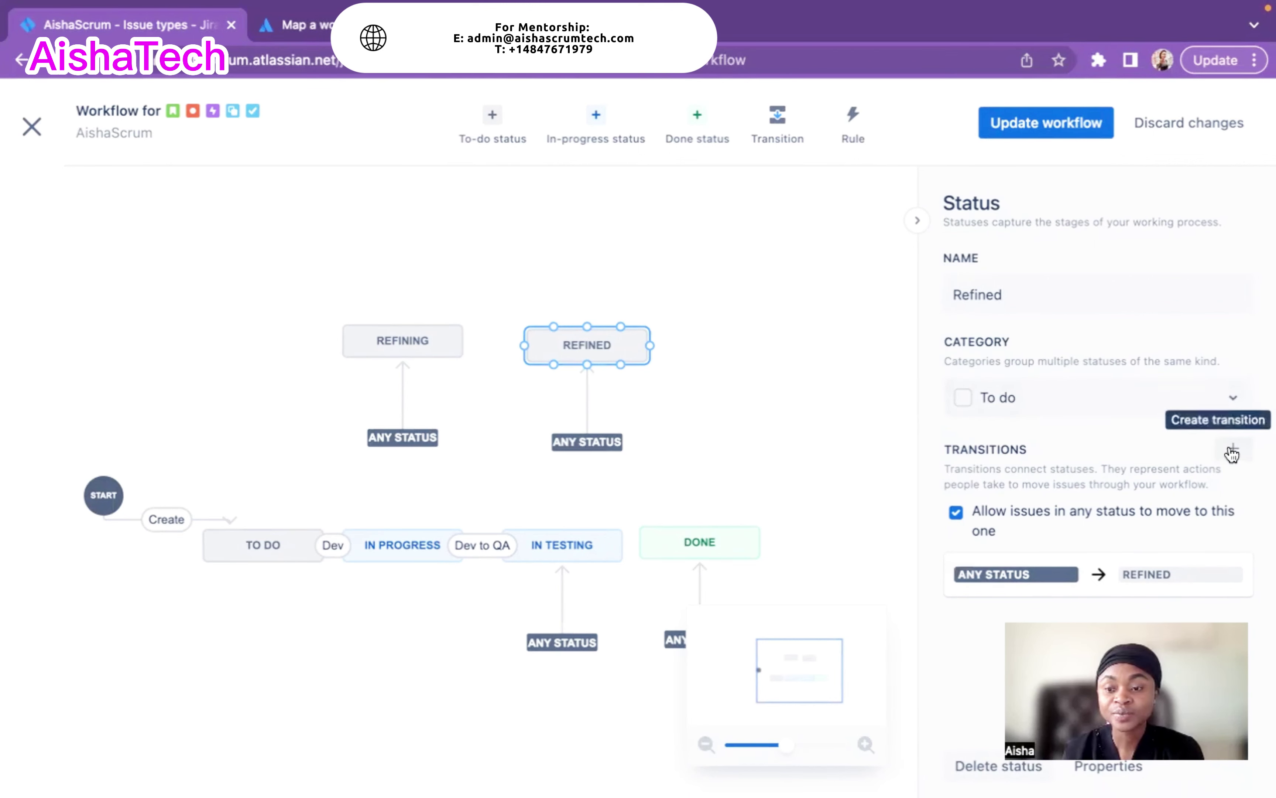
Create a transition named "Ready for work" from the Refining status to the Refined status.
{"action": "left_click", "coordinate": [1232, 453]}
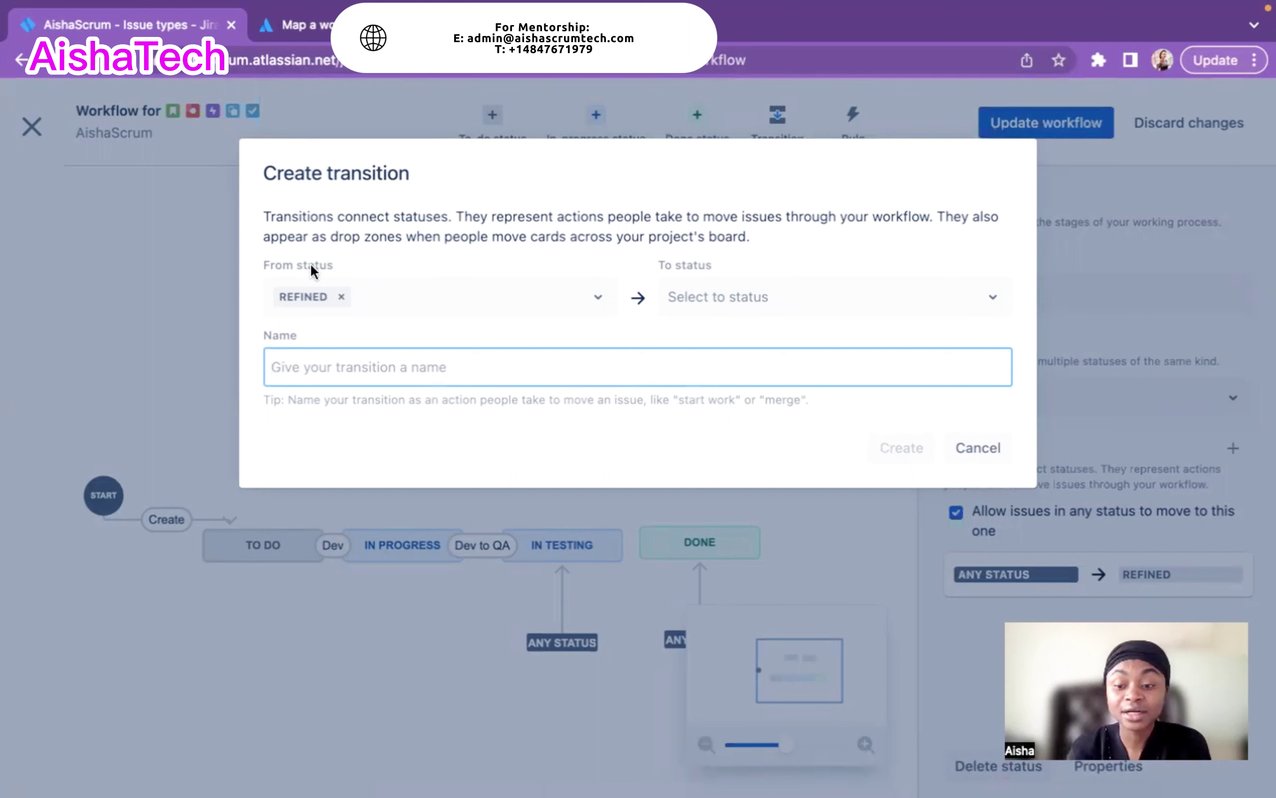
{"action": "key", "text": "XF86AudioRaiseVolume"}
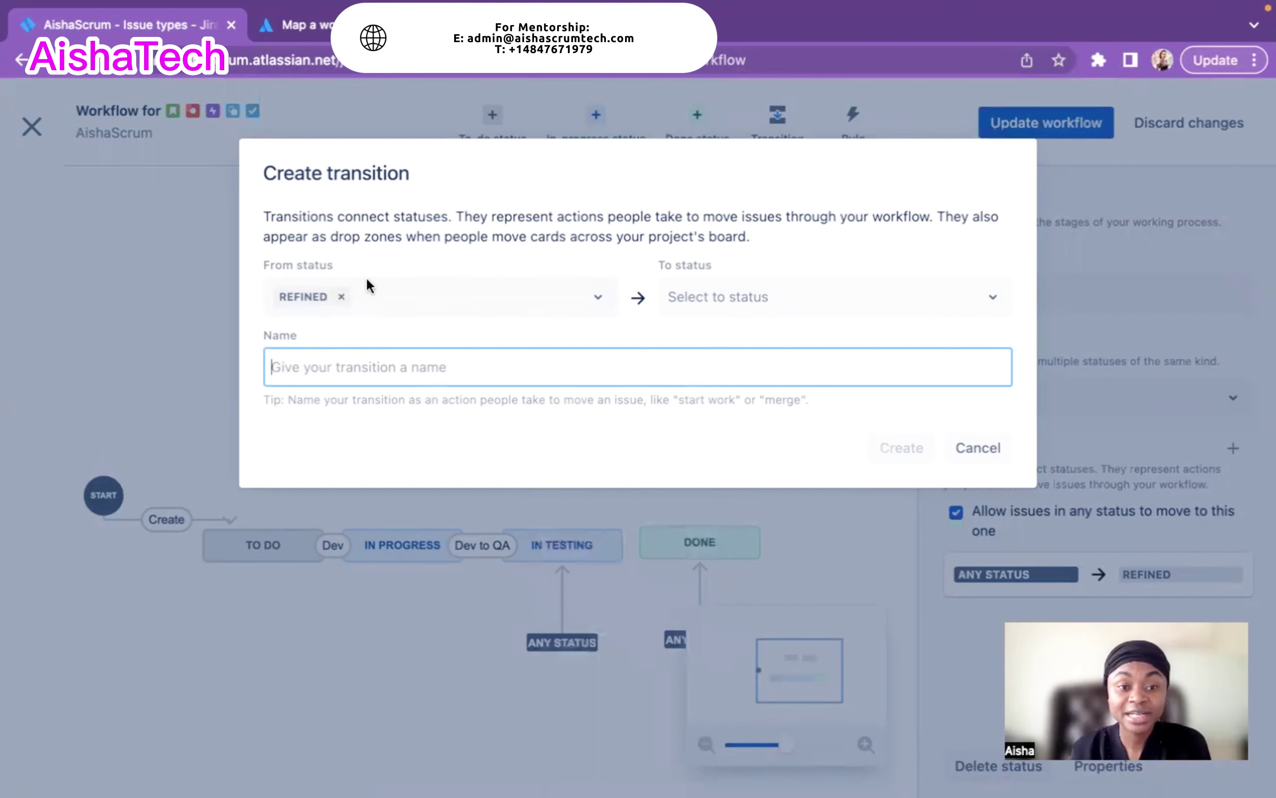
{"action": "left_click", "coordinate": [601, 305]}
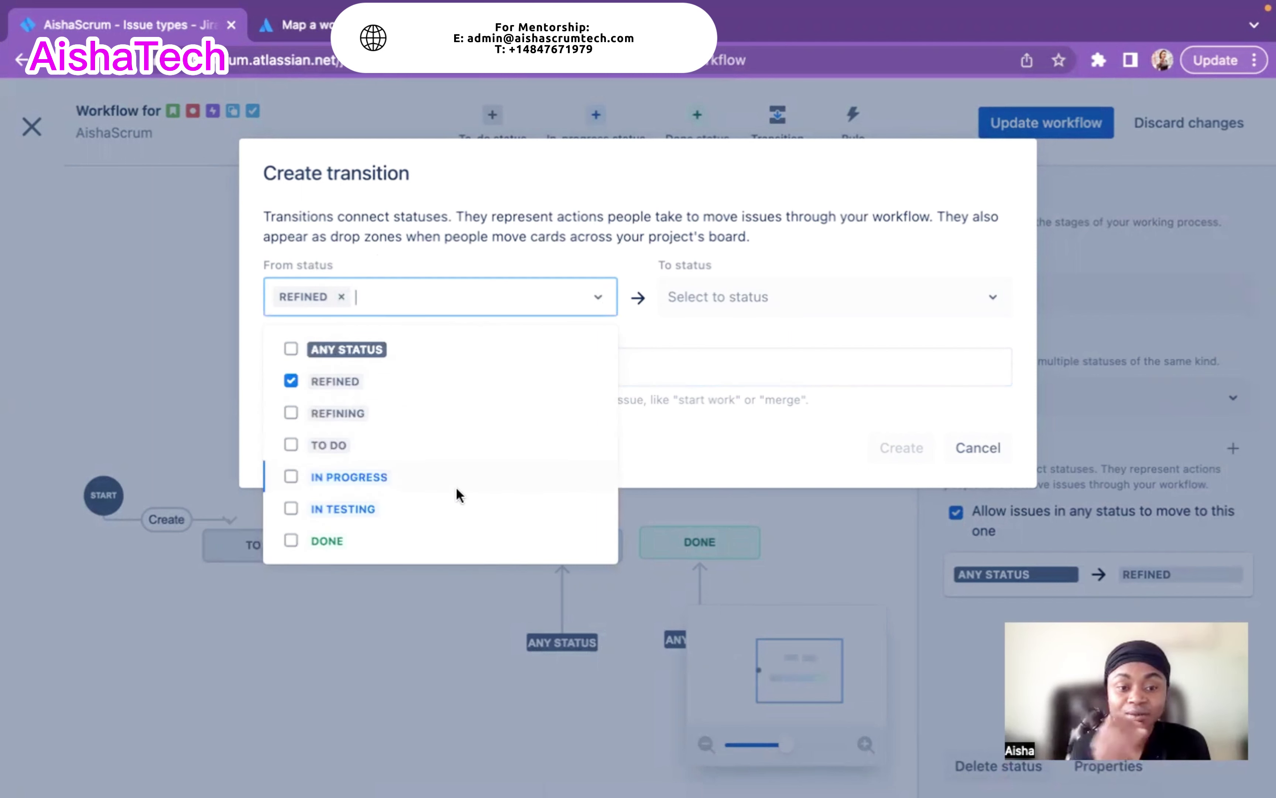
{"action": "left_click", "coordinate": [291, 380]}
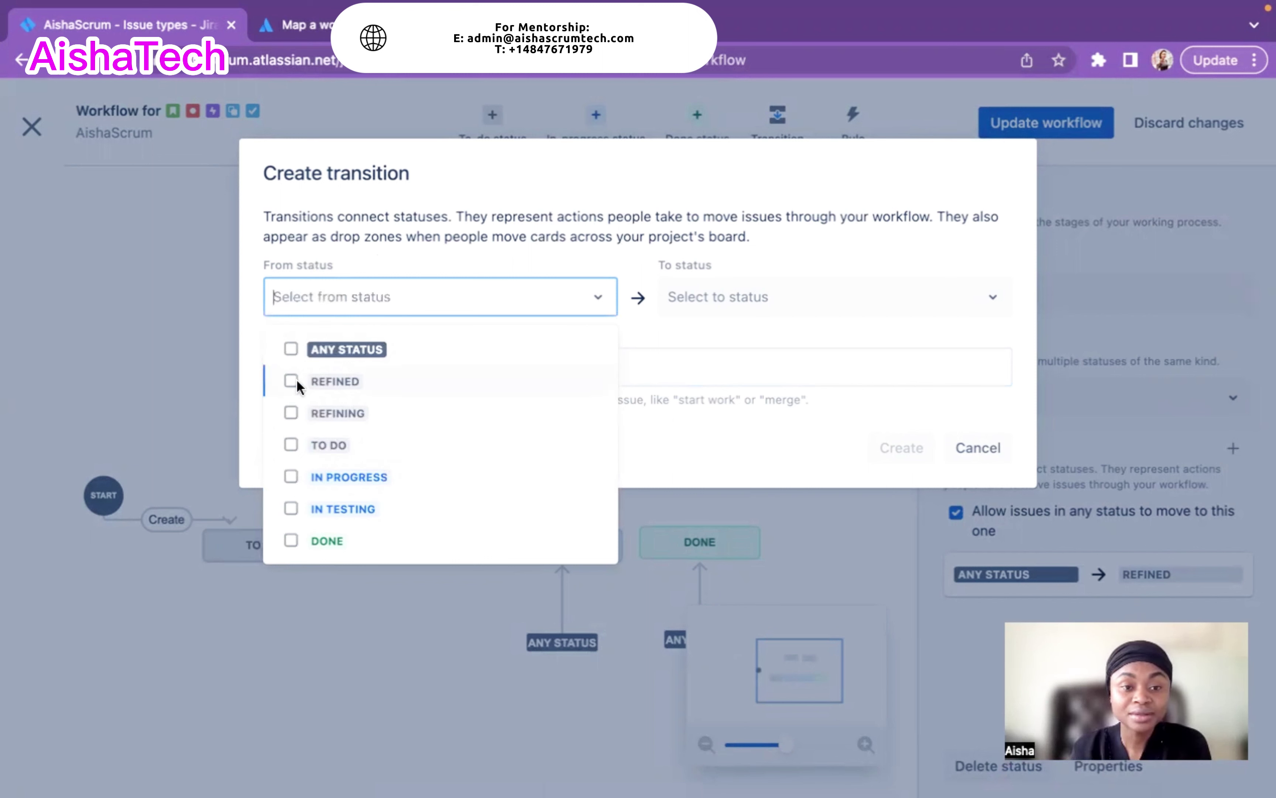
{"action": "left_click", "coordinate": [290, 412]}
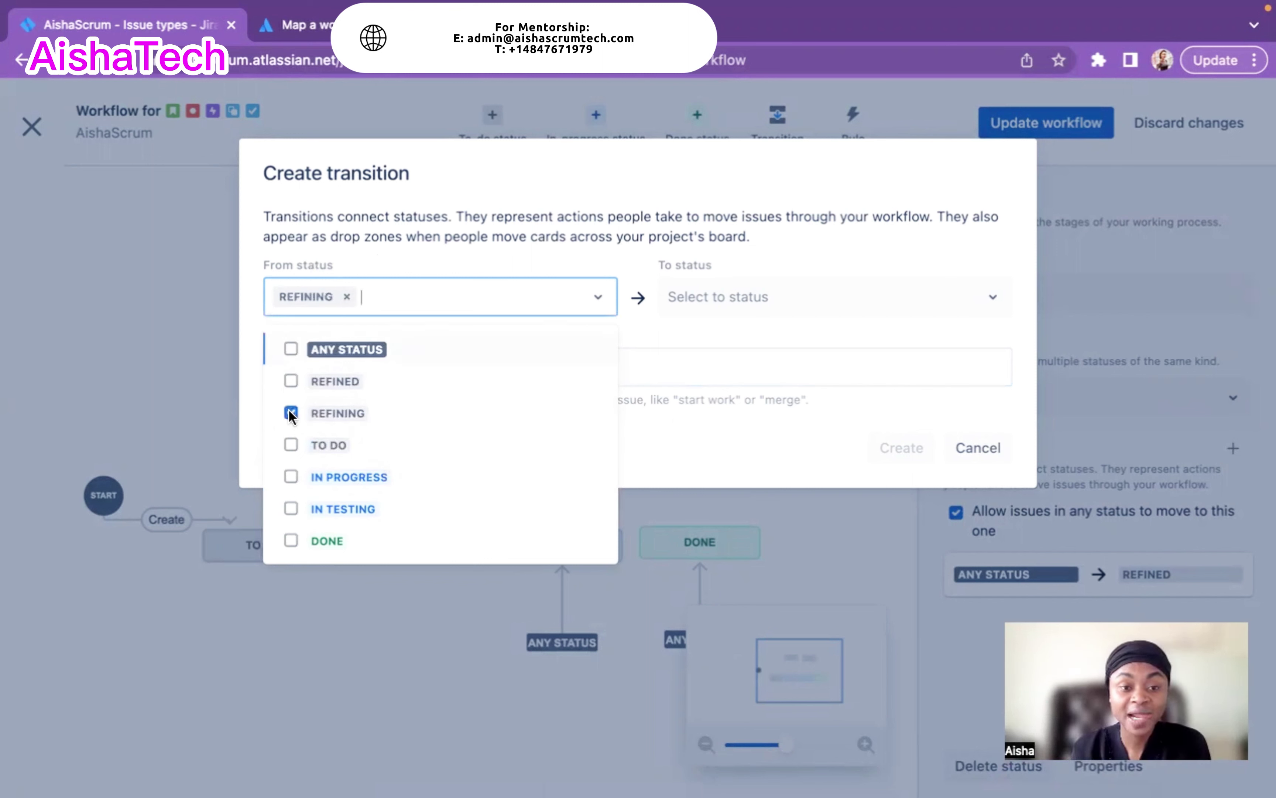
{"action": "left_click", "coordinate": [497, 231]}
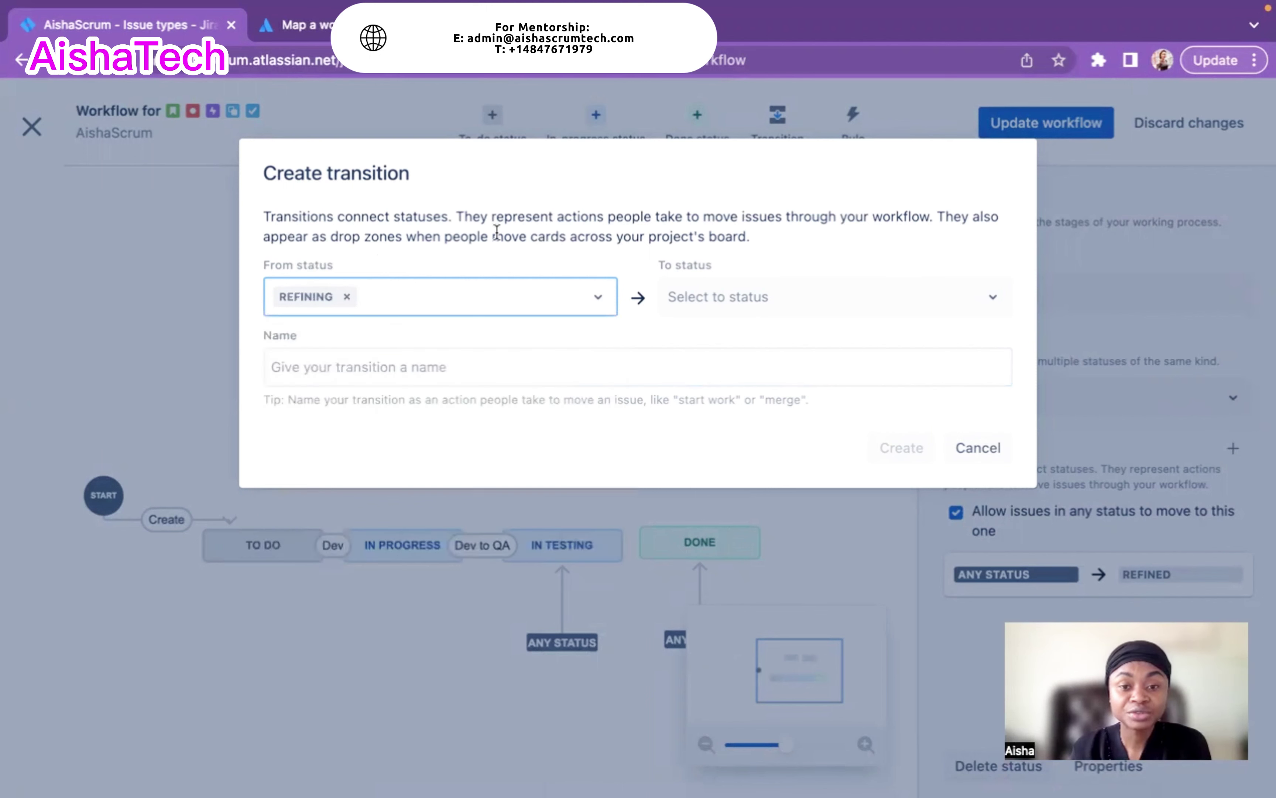
{"action": "left_click", "coordinate": [892, 307]}
{"action": "left_click", "coordinate": [737, 349]}
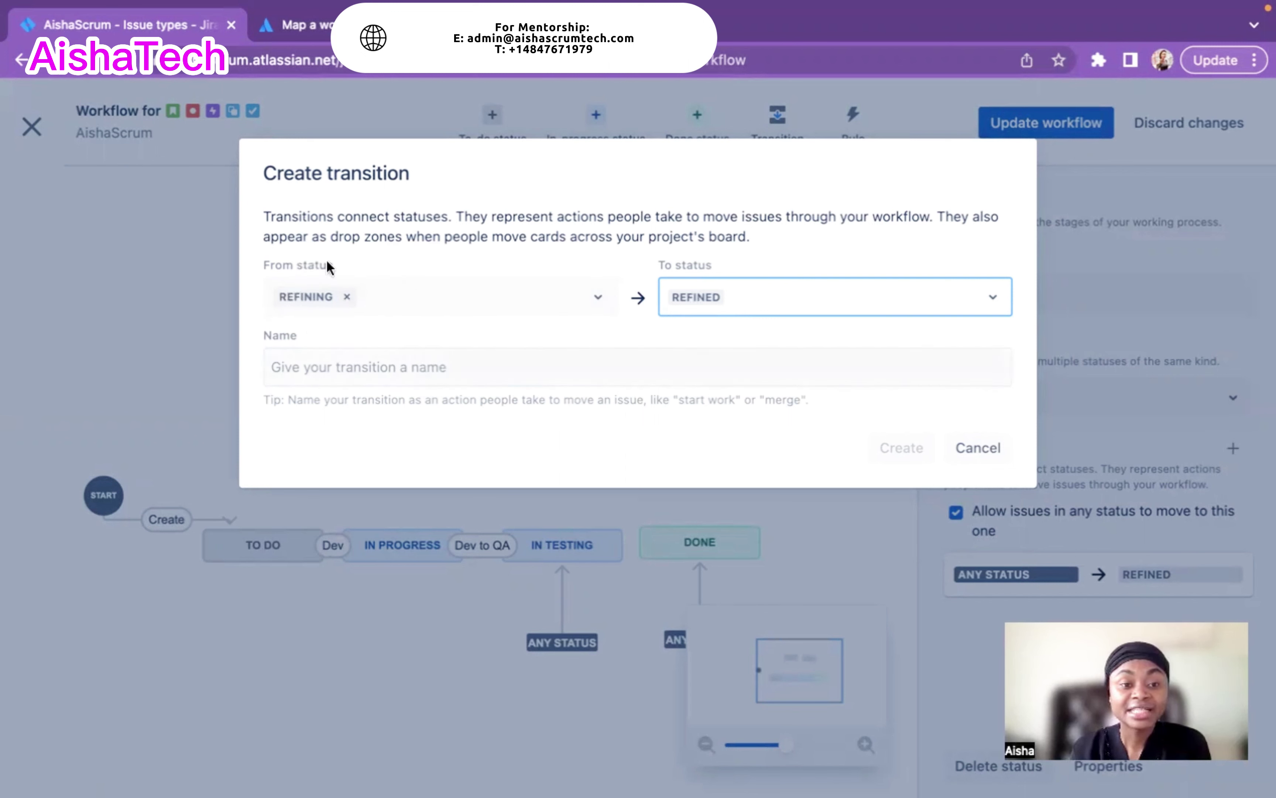
{"action": "left_click", "coordinate": [312, 365]}
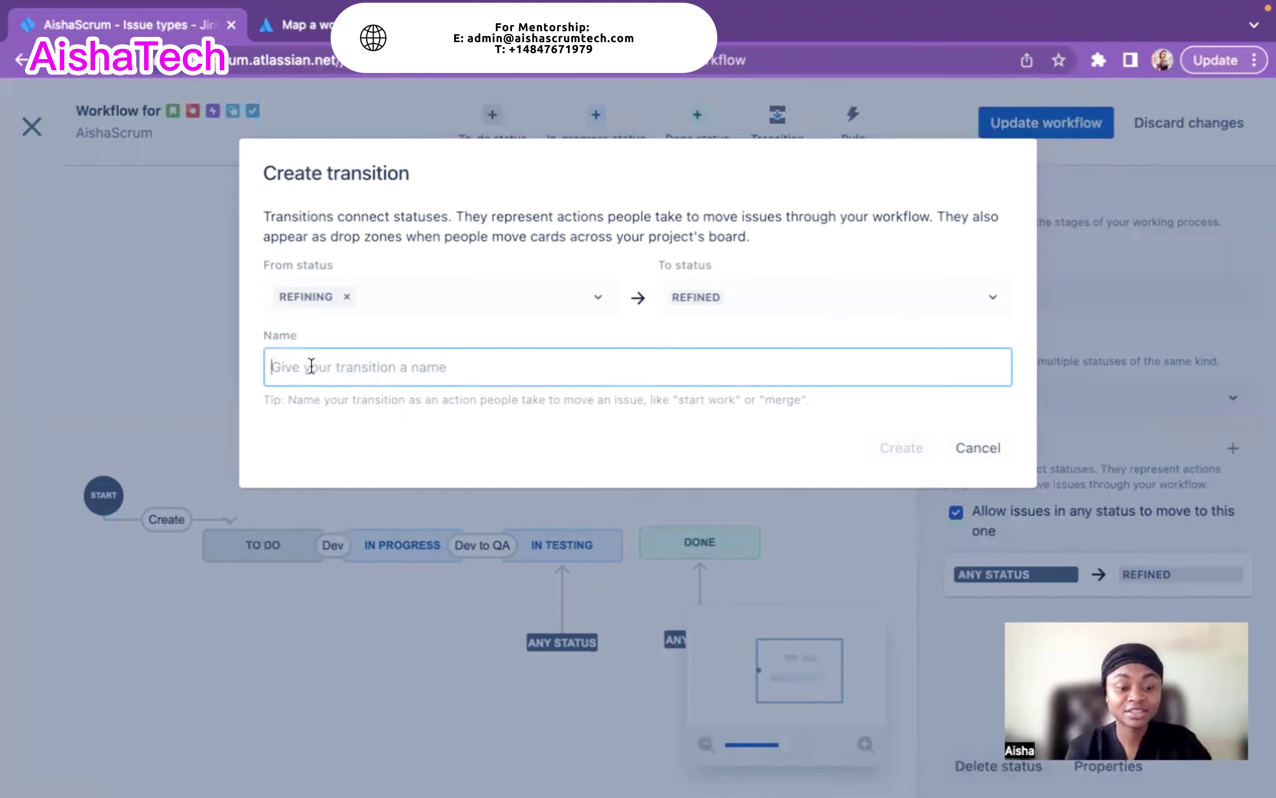
{"action": "type", "text": "Ready for work"}
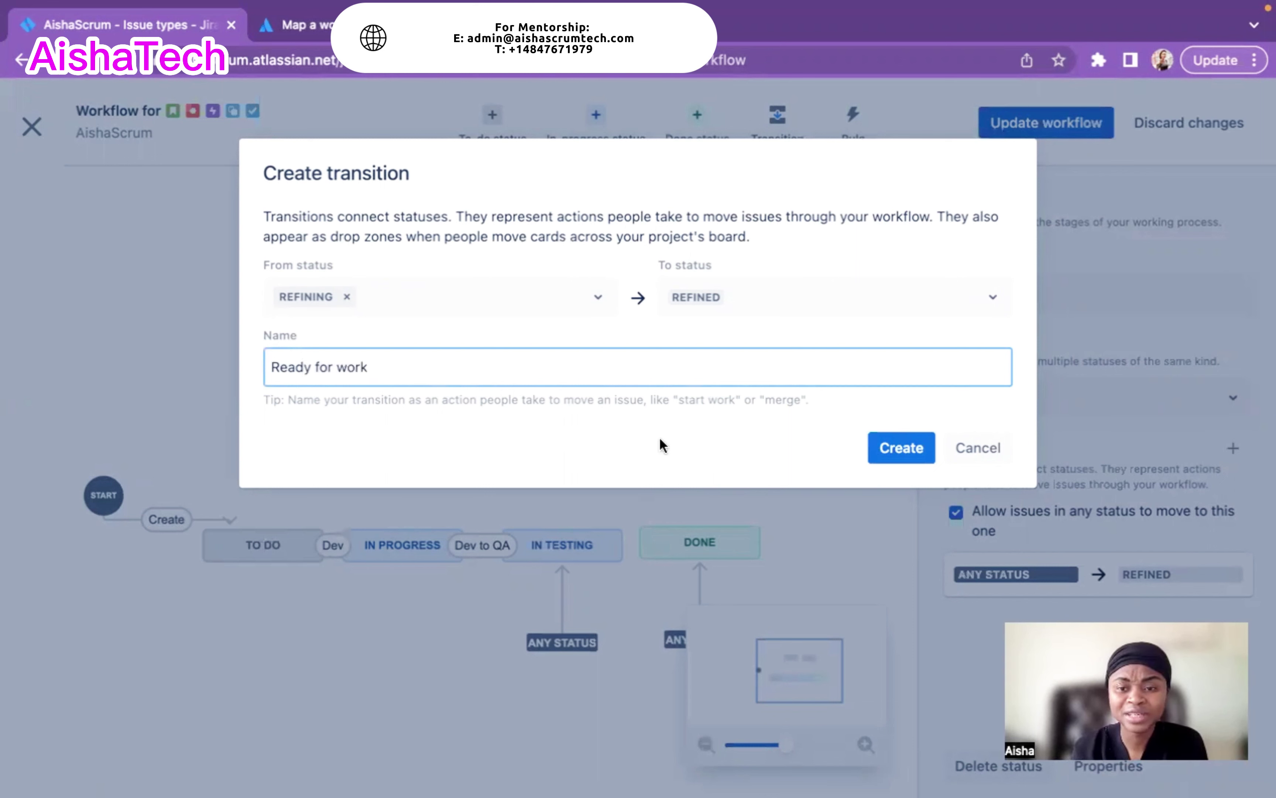
{"action": "left_click", "coordinate": [899, 447]}
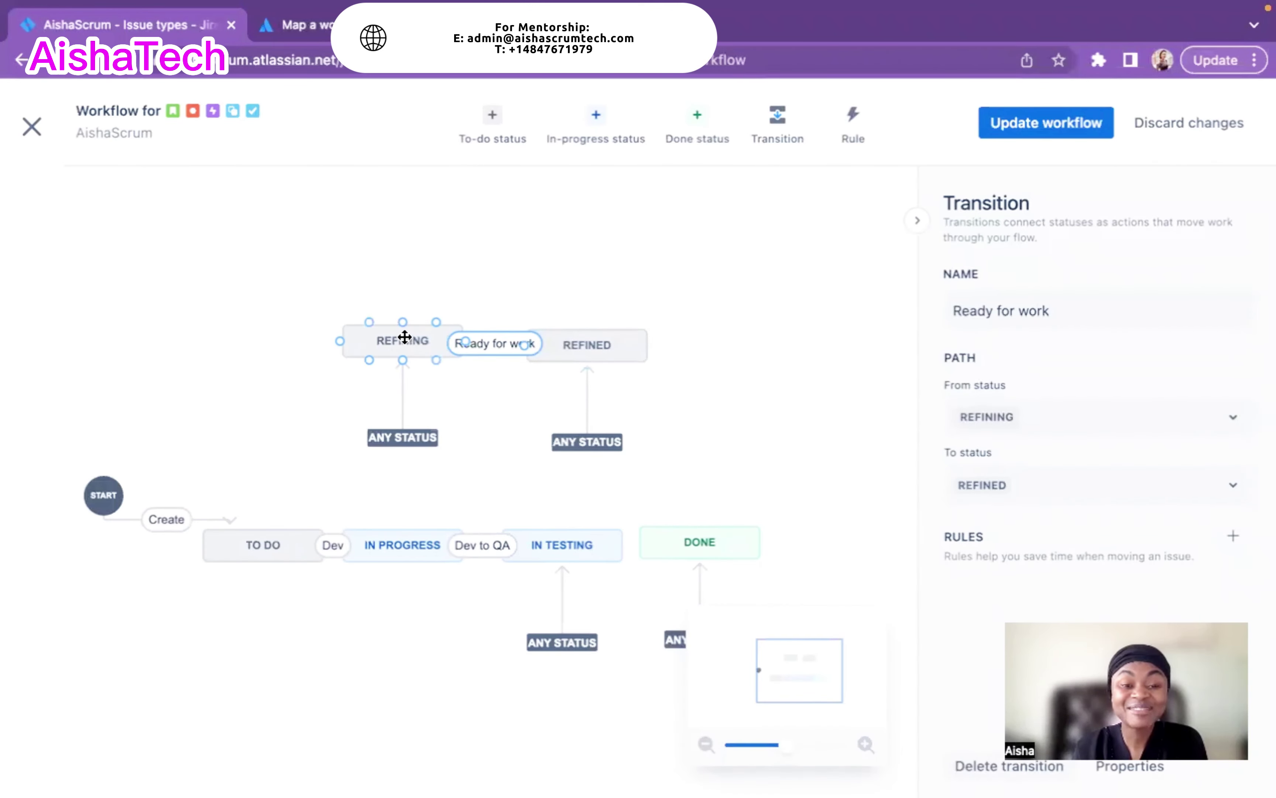
Rearrange the diagram so Refining sits above Refined, with both stacked over the To Do status.
{"action": "left_click_drag", "start_coordinate": [399, 342], "coordinate": [312, 358]}
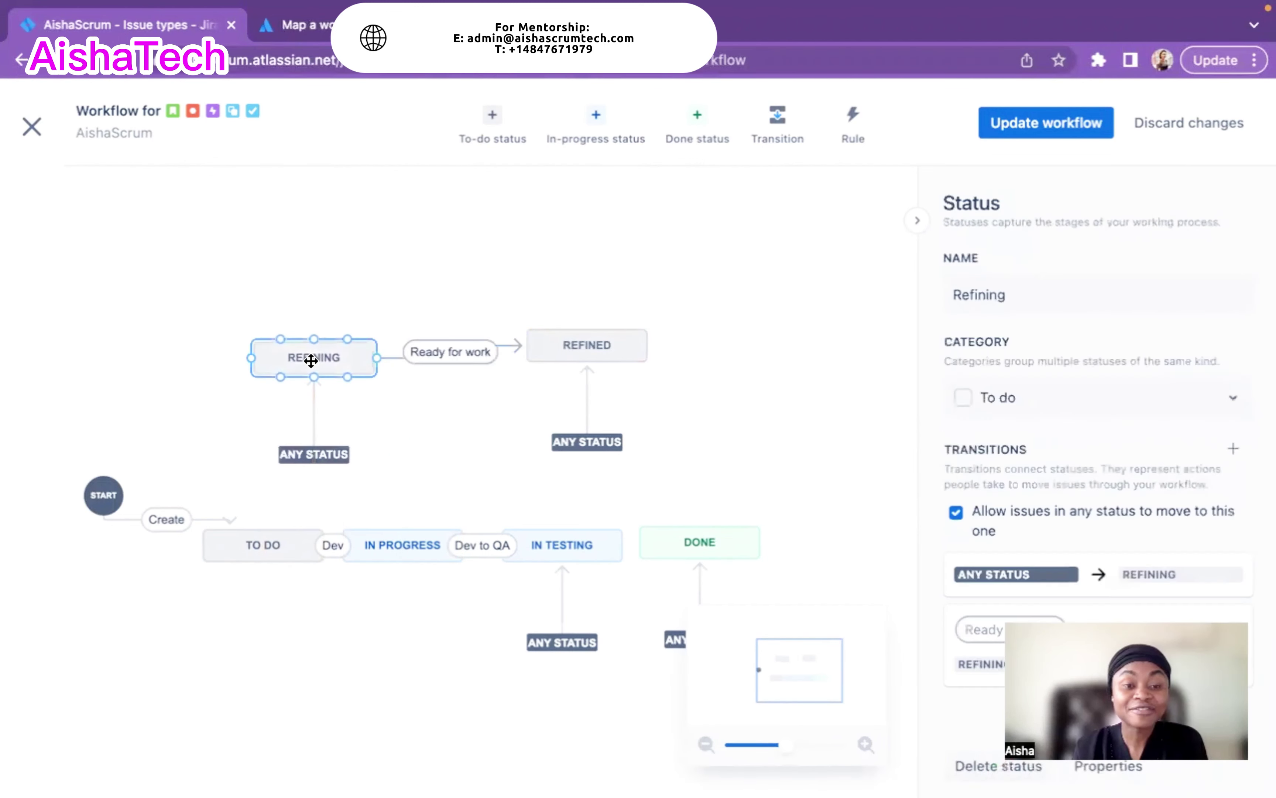
{"action": "mouse_move", "coordinate": [573, 349]}
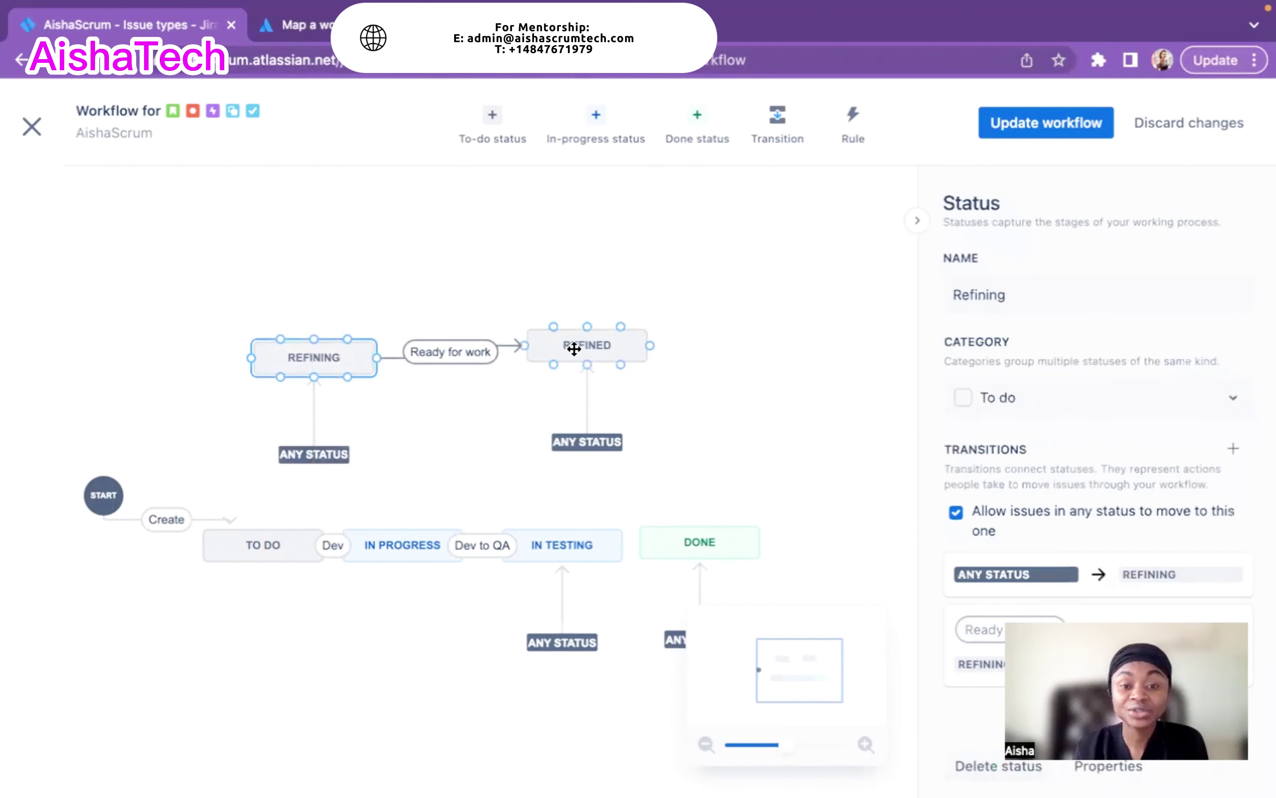
{"action": "left_click_drag", "start_coordinate": [574, 348], "coordinate": [478, 447]}
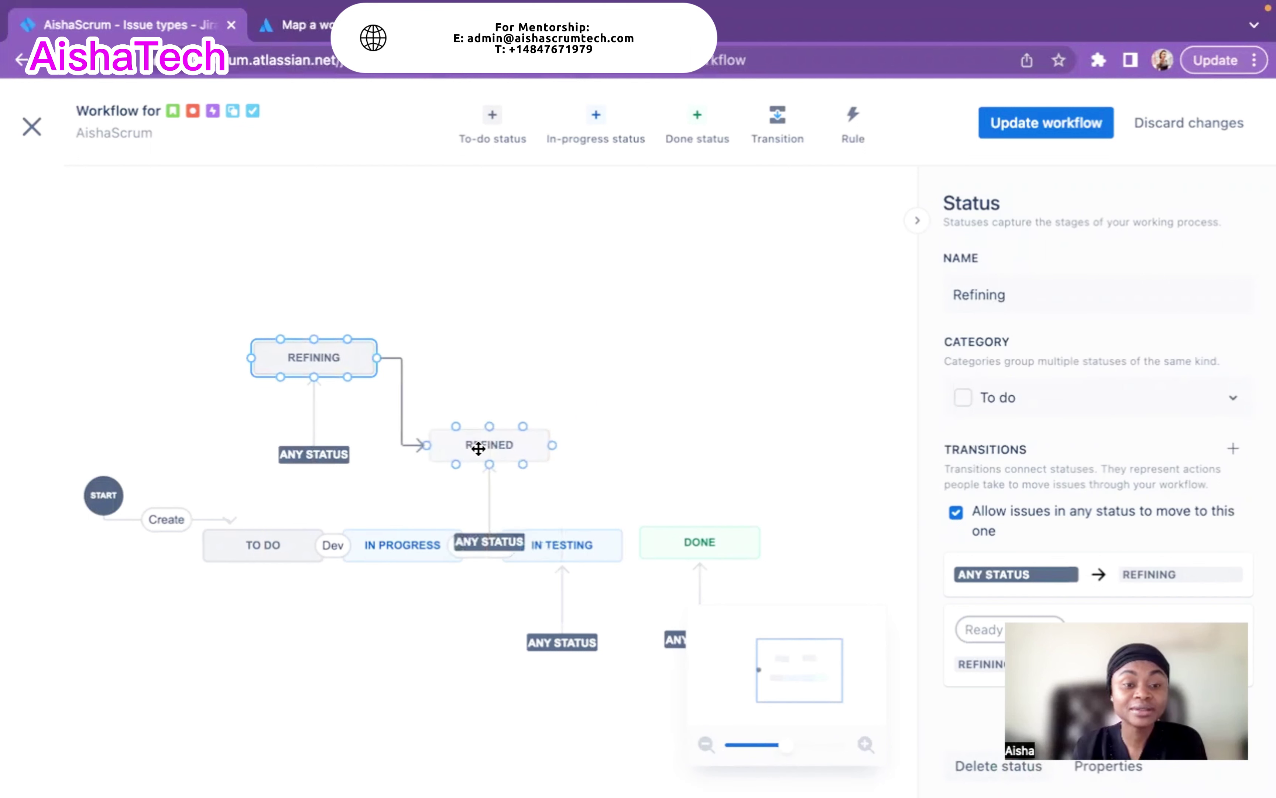
{"action": "mouse_move", "coordinate": [295, 351]}
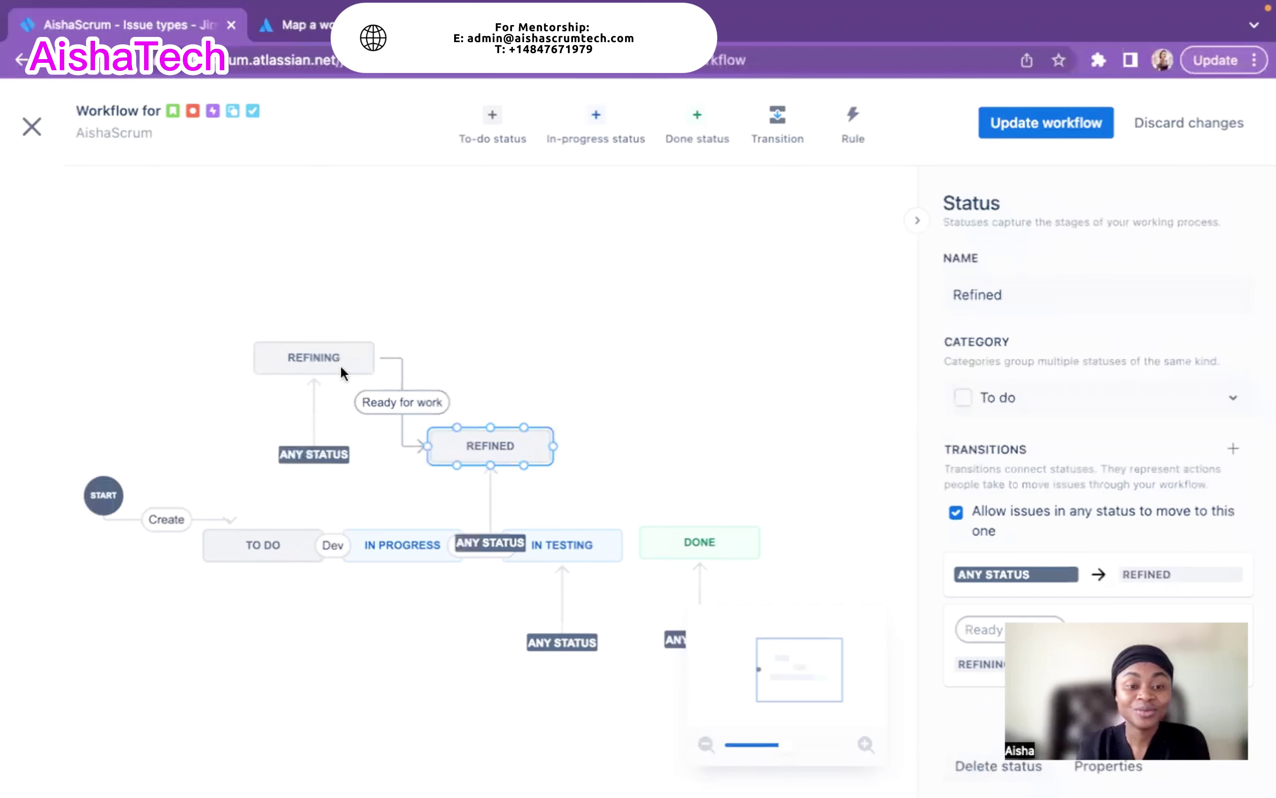
{"action": "left_click_drag", "start_coordinate": [322, 356], "coordinate": [321, 309]}
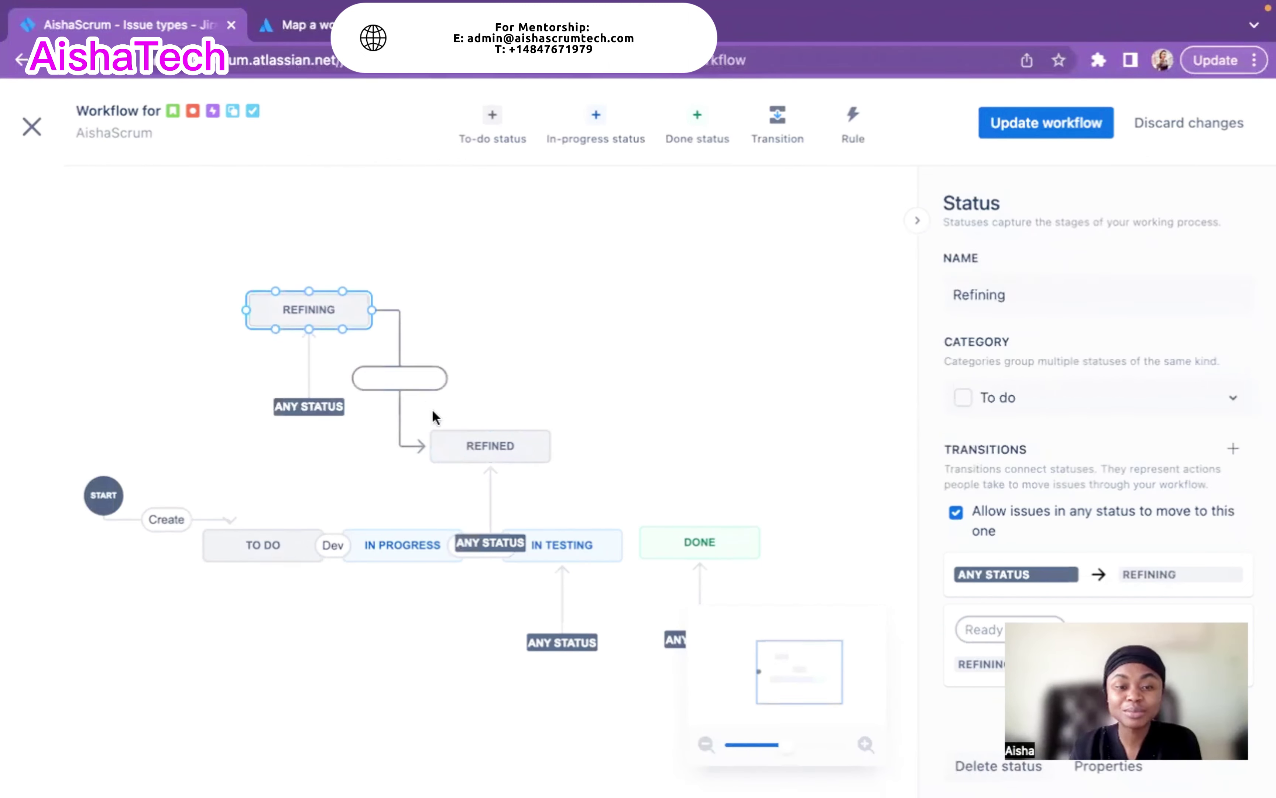
{"action": "left_click_drag", "start_coordinate": [467, 446], "coordinate": [269, 448]}
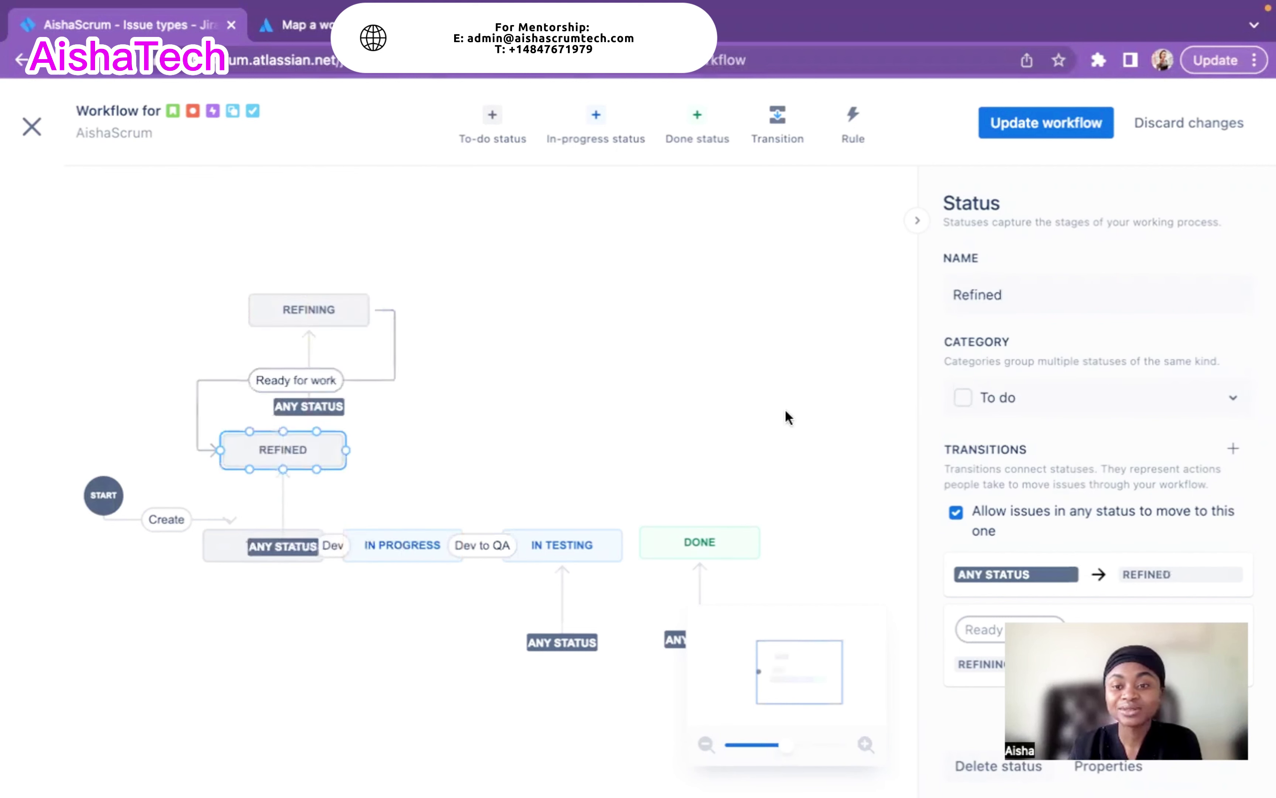
{"action": "left_click", "coordinate": [782, 335]}
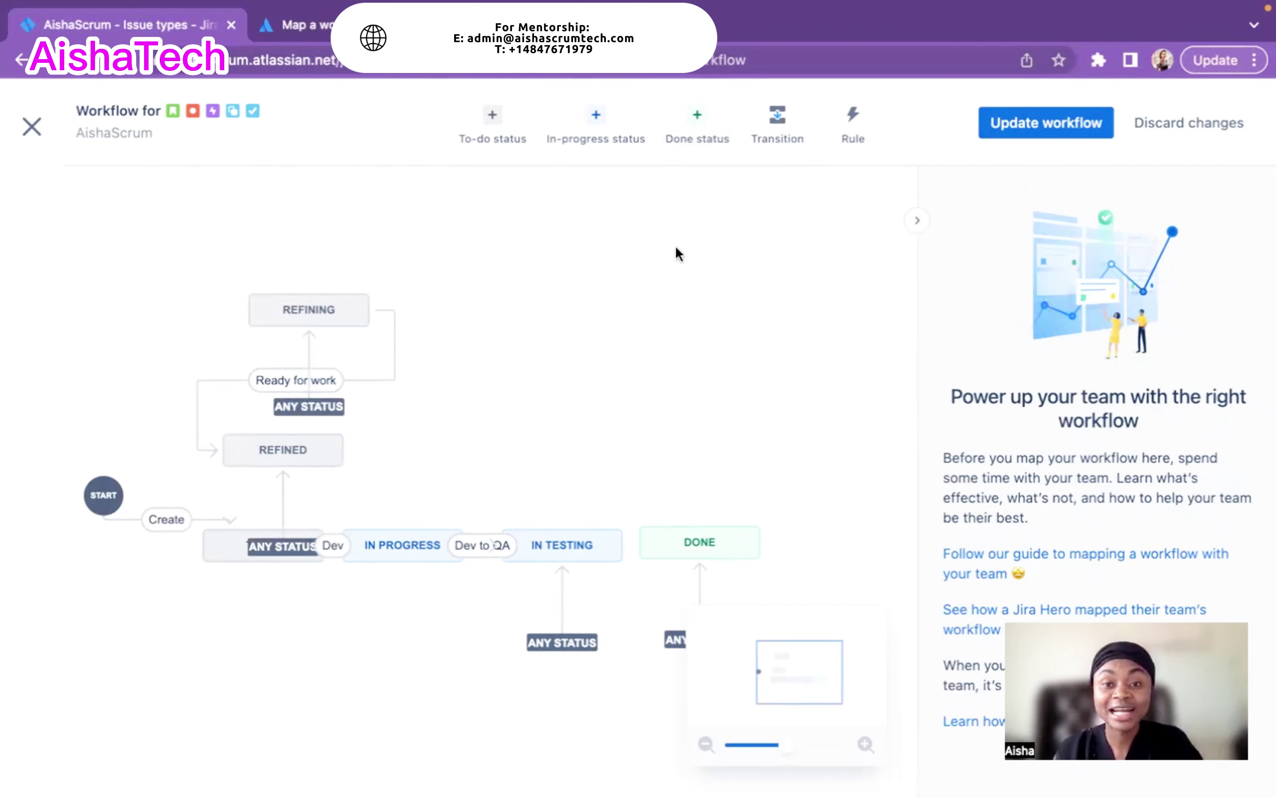
Create a "Selected for Development" transition from Refined to To Do, and move Refining and Refined higher to space out the stack.
{"action": "left_click", "coordinate": [777, 118]}
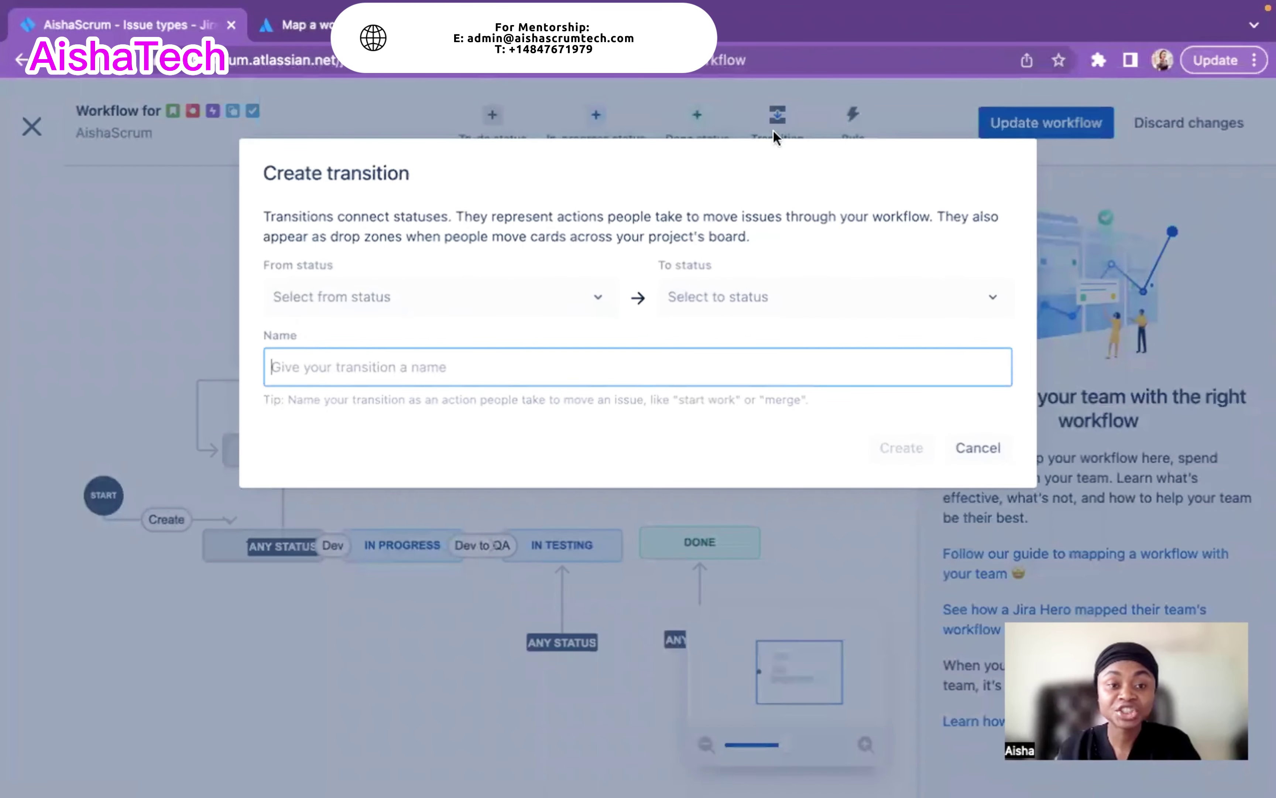
{"action": "left_click", "coordinate": [526, 299]}
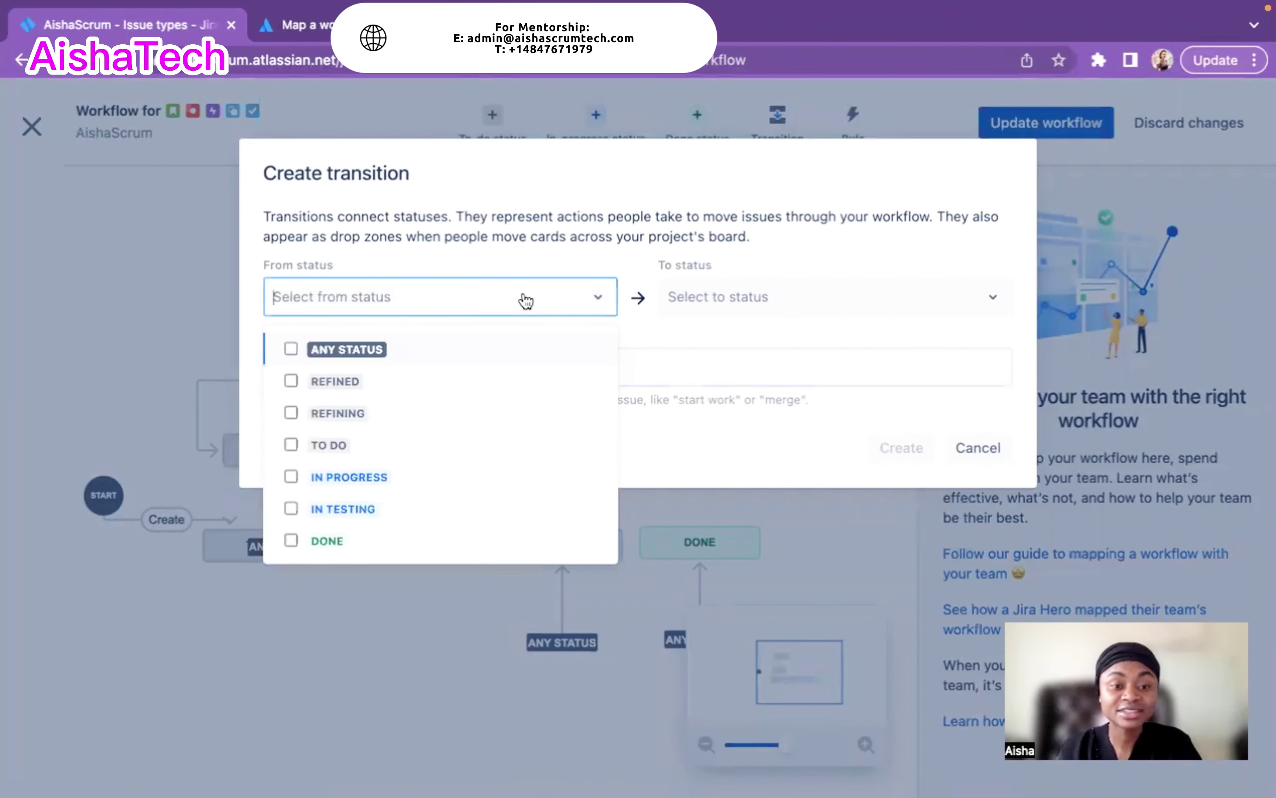
{"action": "left_click", "coordinate": [291, 381]}
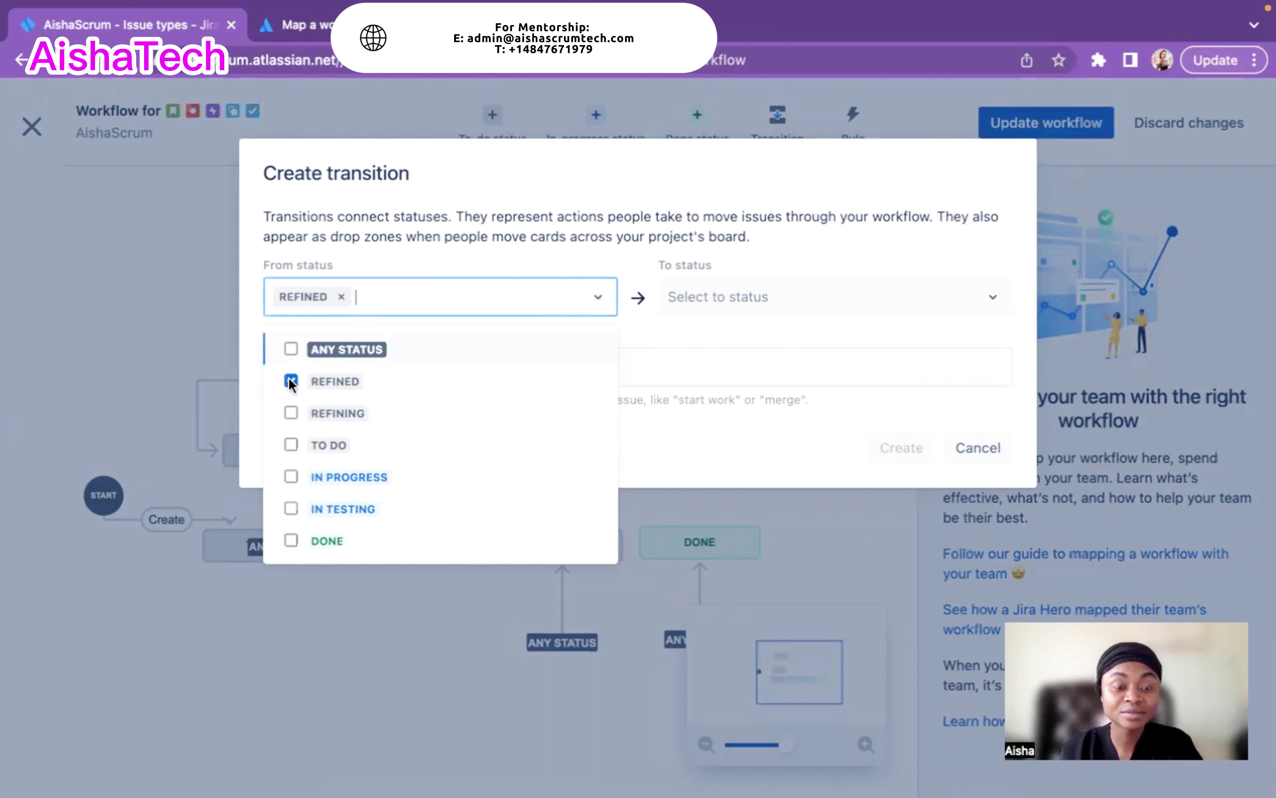
{"action": "left_click", "coordinate": [780, 299]}
{"action": "left_click", "coordinate": [680, 415]}
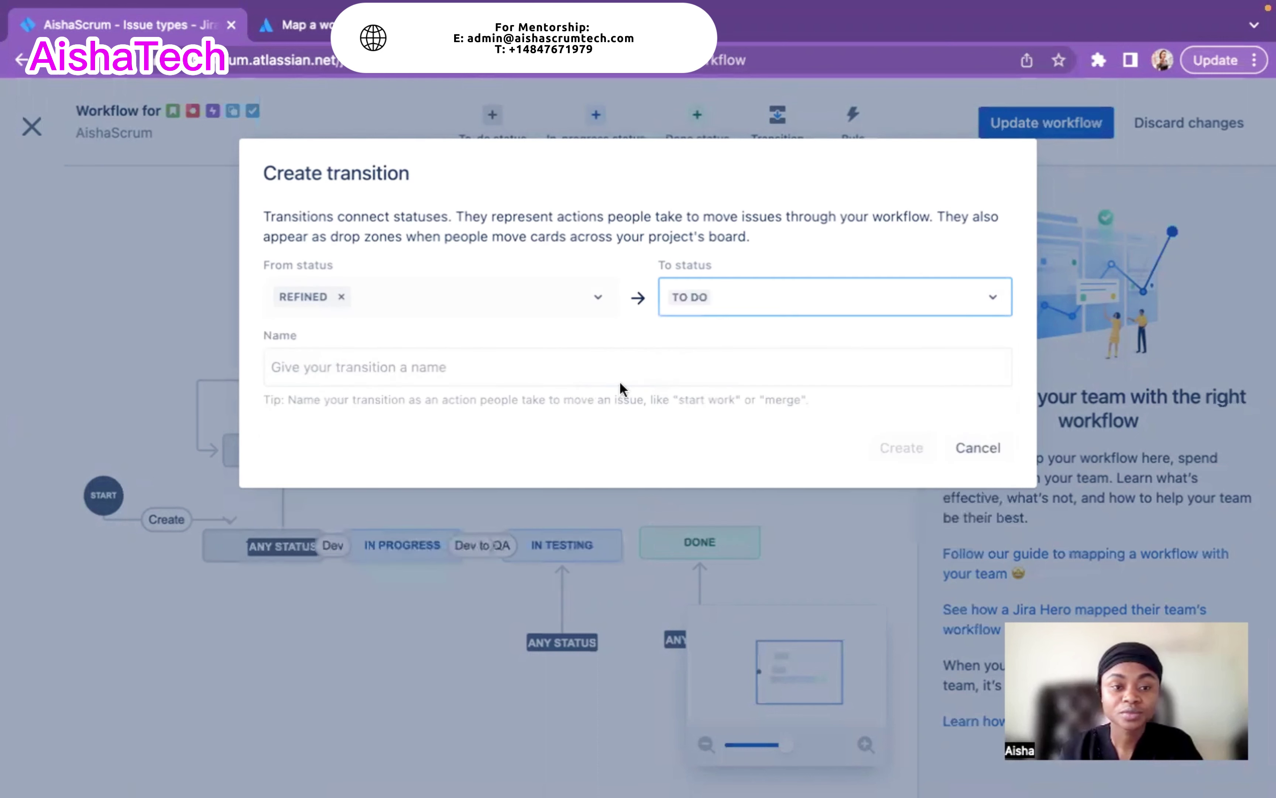
{"action": "left_click", "coordinate": [378, 366]}
{"action": "type", "text": "Selecte"}
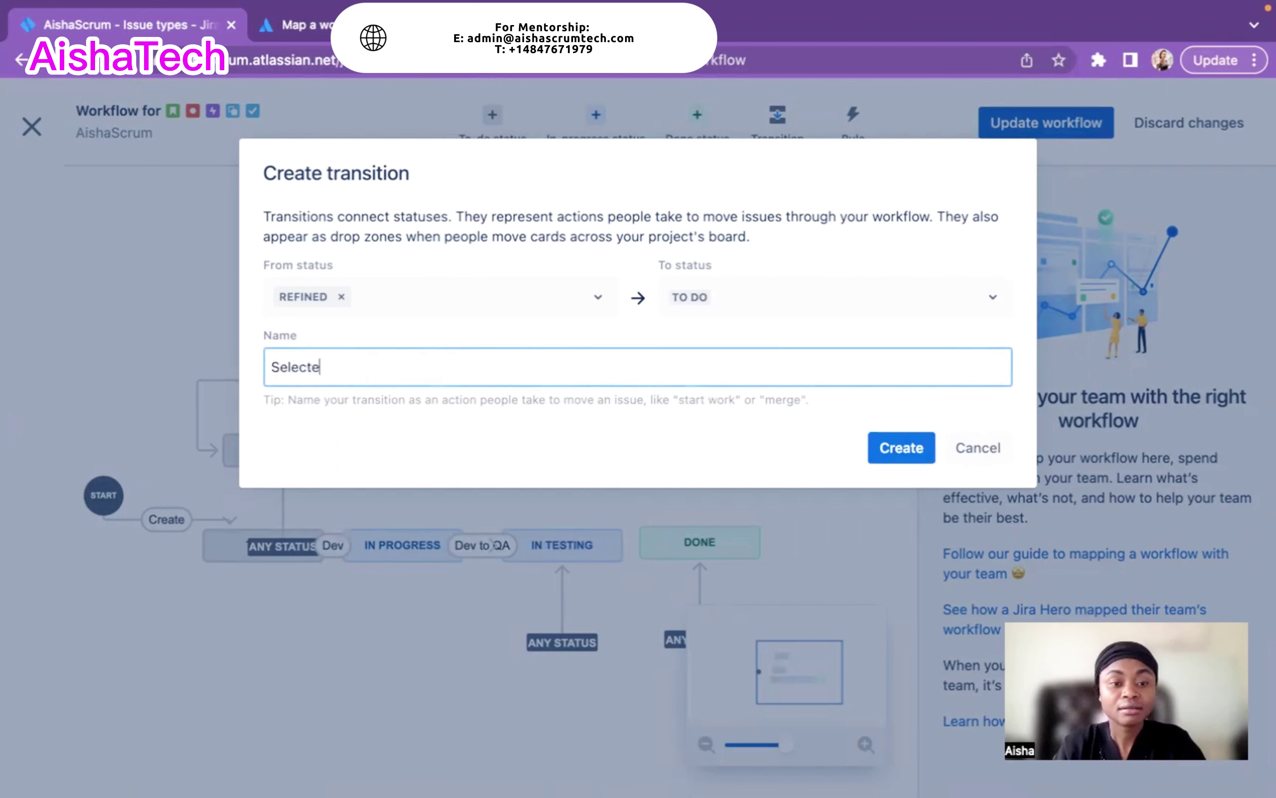
{"action": "type", "text": "d for D"}
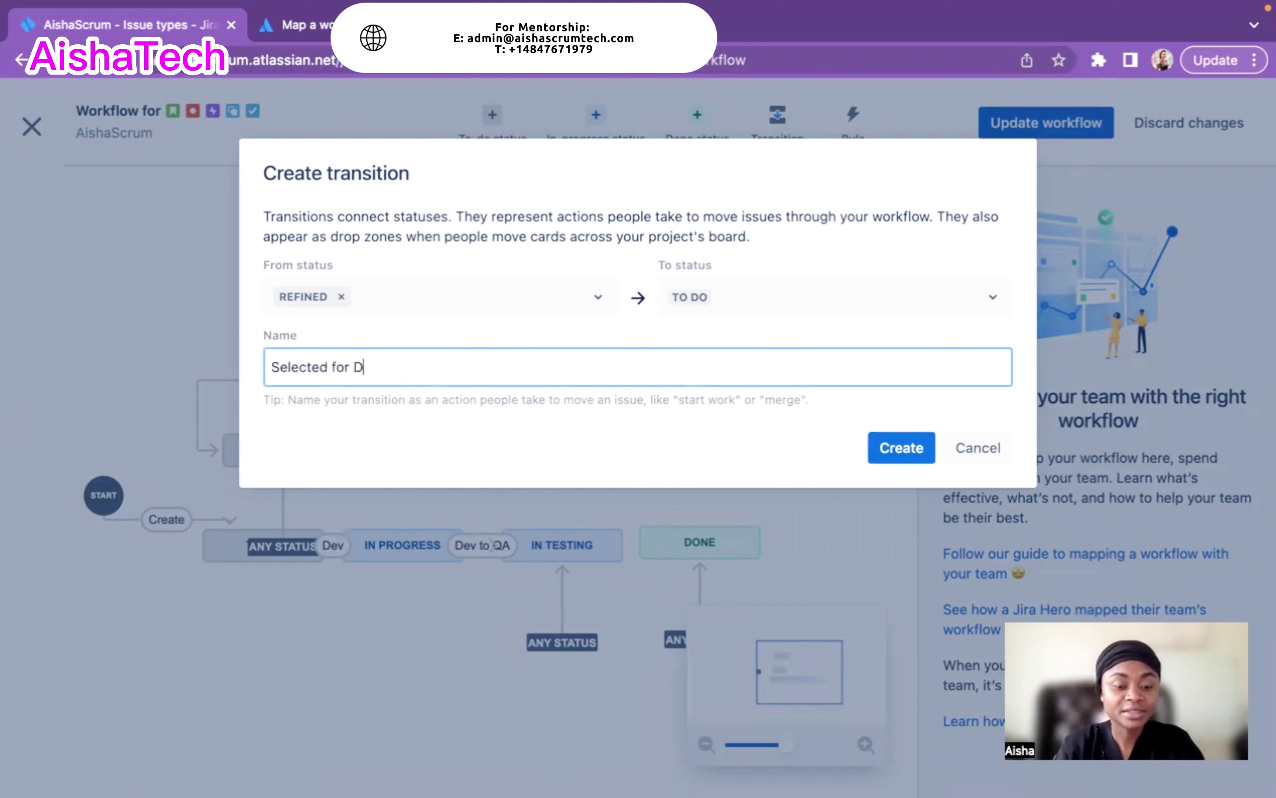
{"action": "type", "text": "evelopment"}
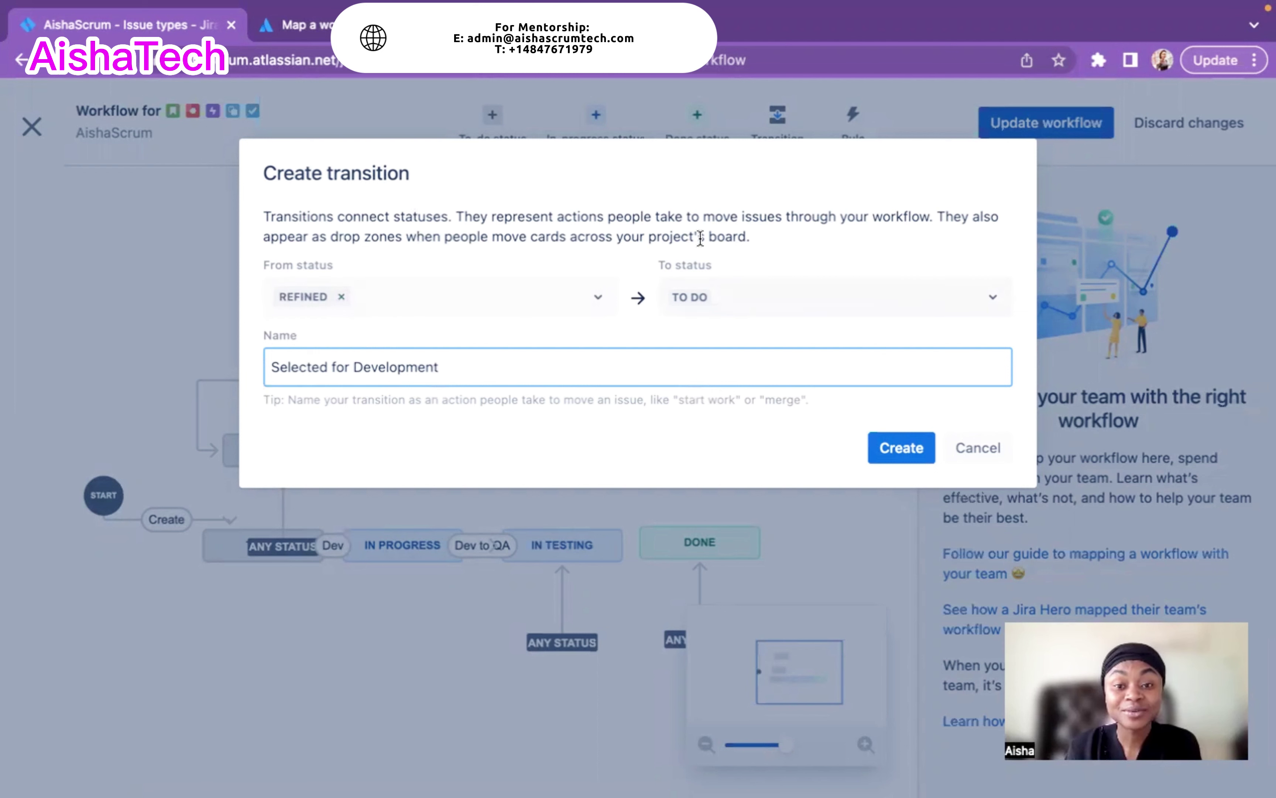
{"action": "left_click", "coordinate": [912, 449]}
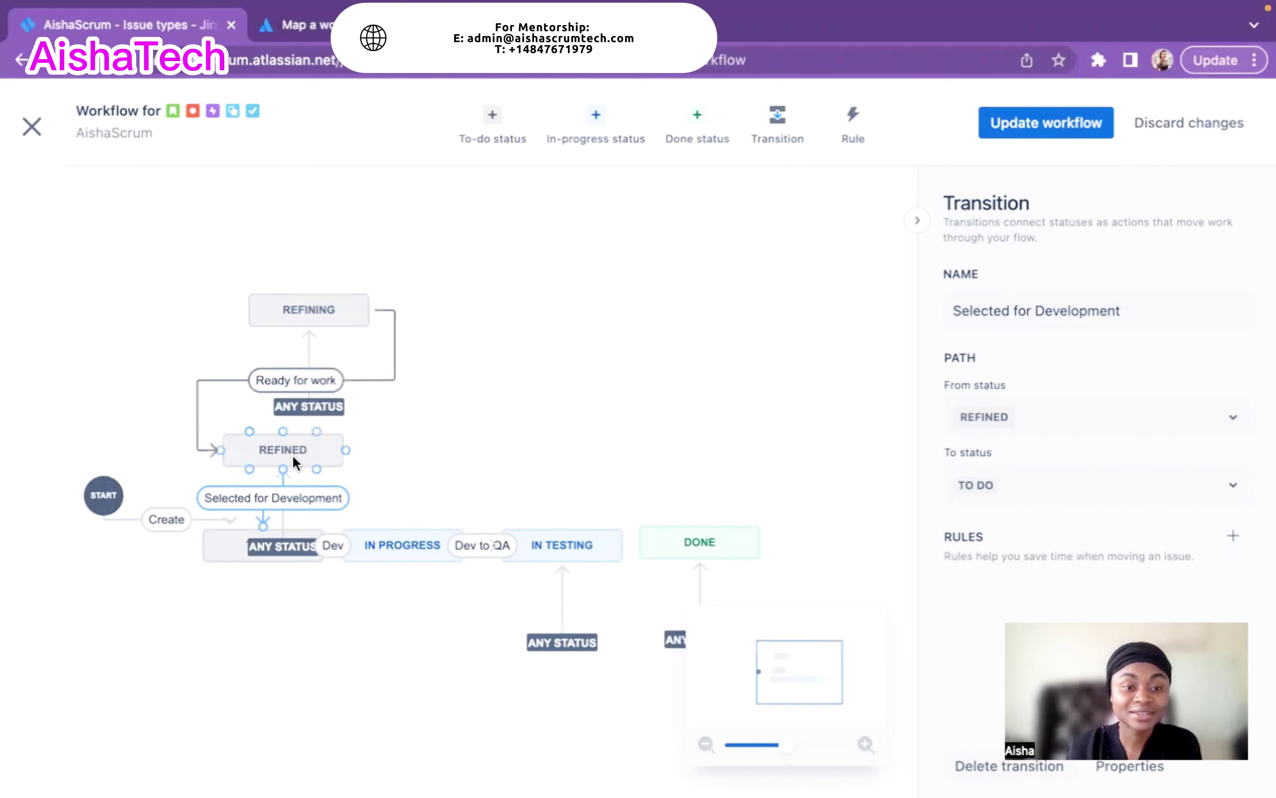
{"action": "left_click_drag", "start_coordinate": [286, 315], "coordinate": [259, 255]}
{"action": "left_click_drag", "start_coordinate": [256, 447], "coordinate": [253, 385]}
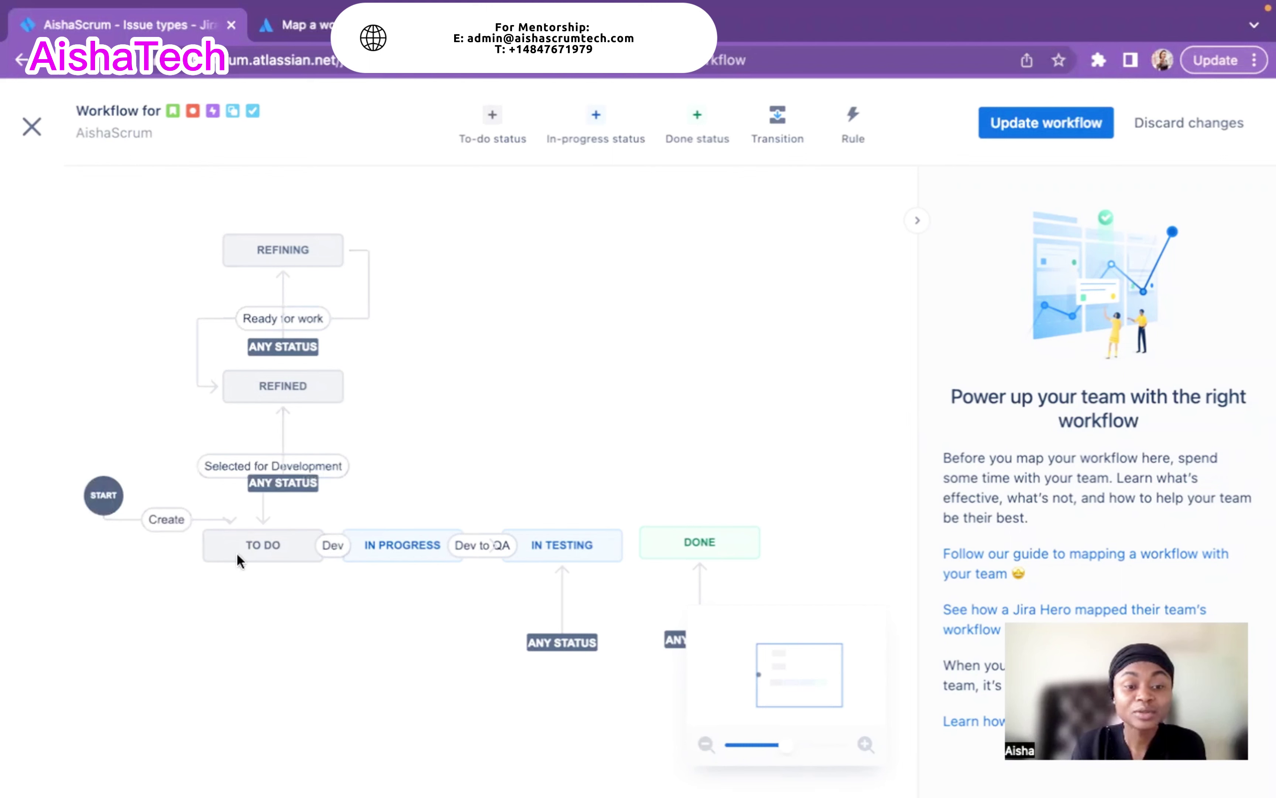
Change the destination status of the Create transition from Start to Refining.
{"action": "left_click", "coordinate": [167, 519]}
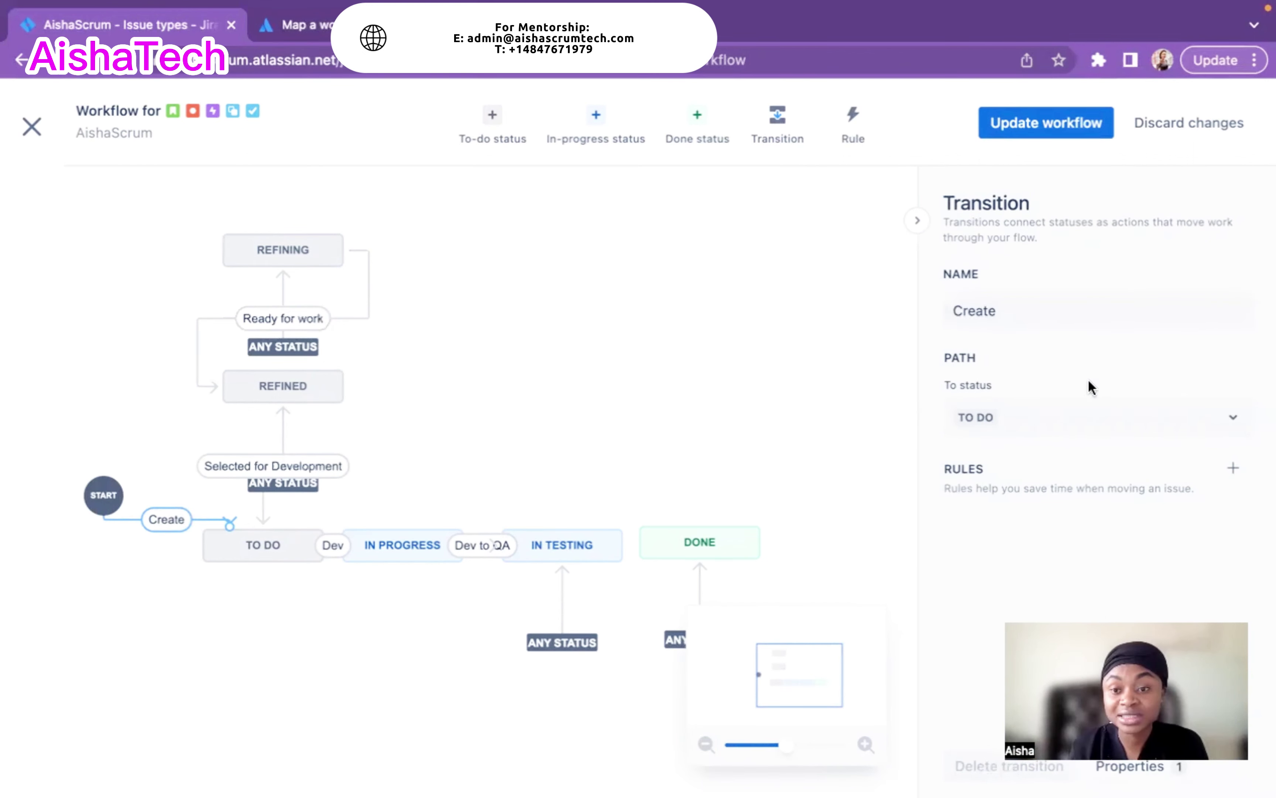
{"action": "left_click", "coordinate": [1036, 302]}
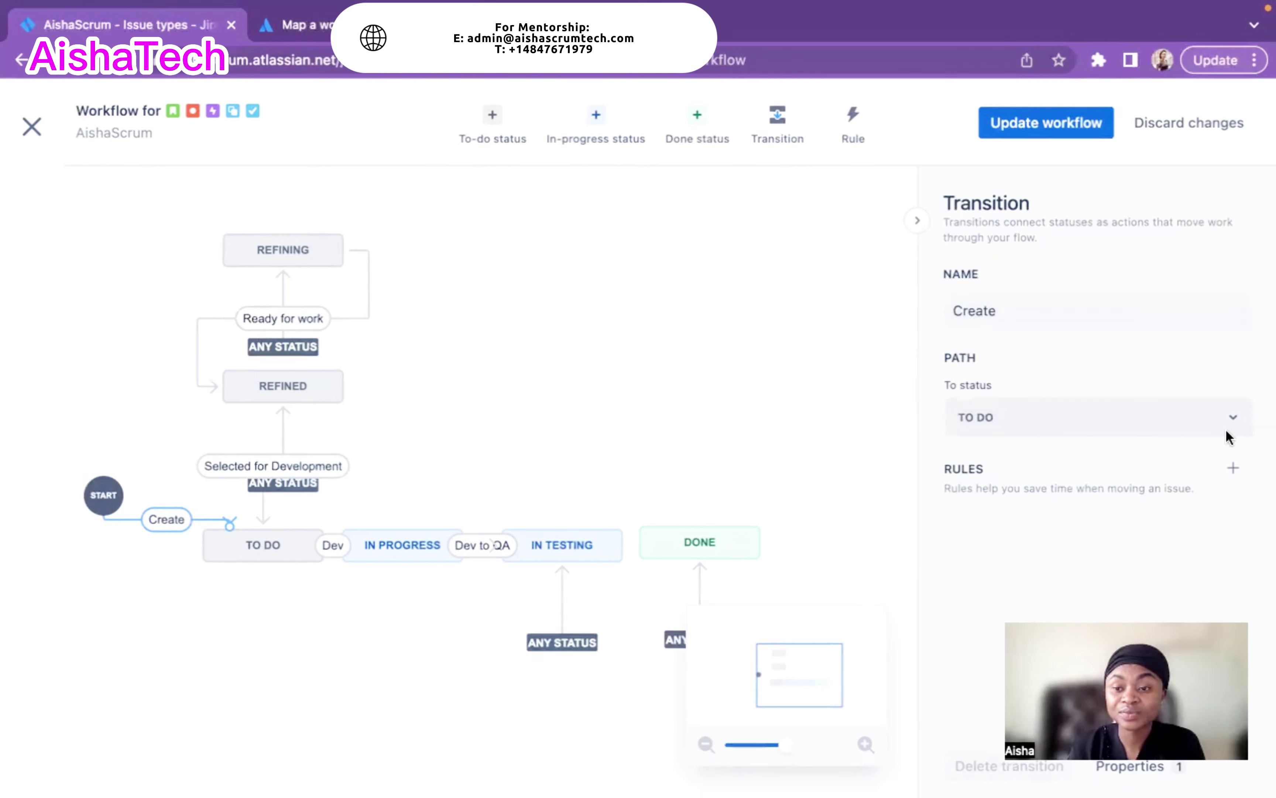
{"action": "left_click", "coordinate": [1235, 422]}
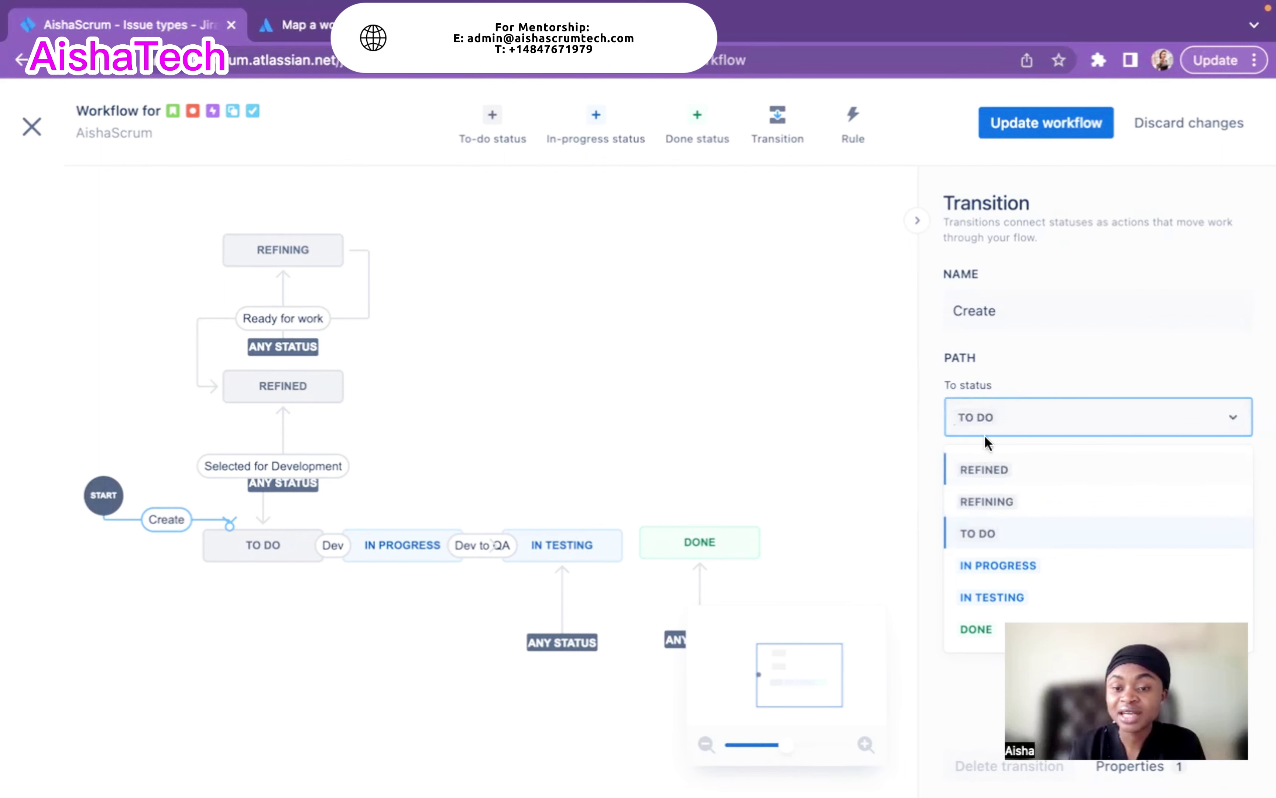
{"action": "left_click", "coordinate": [981, 504]}
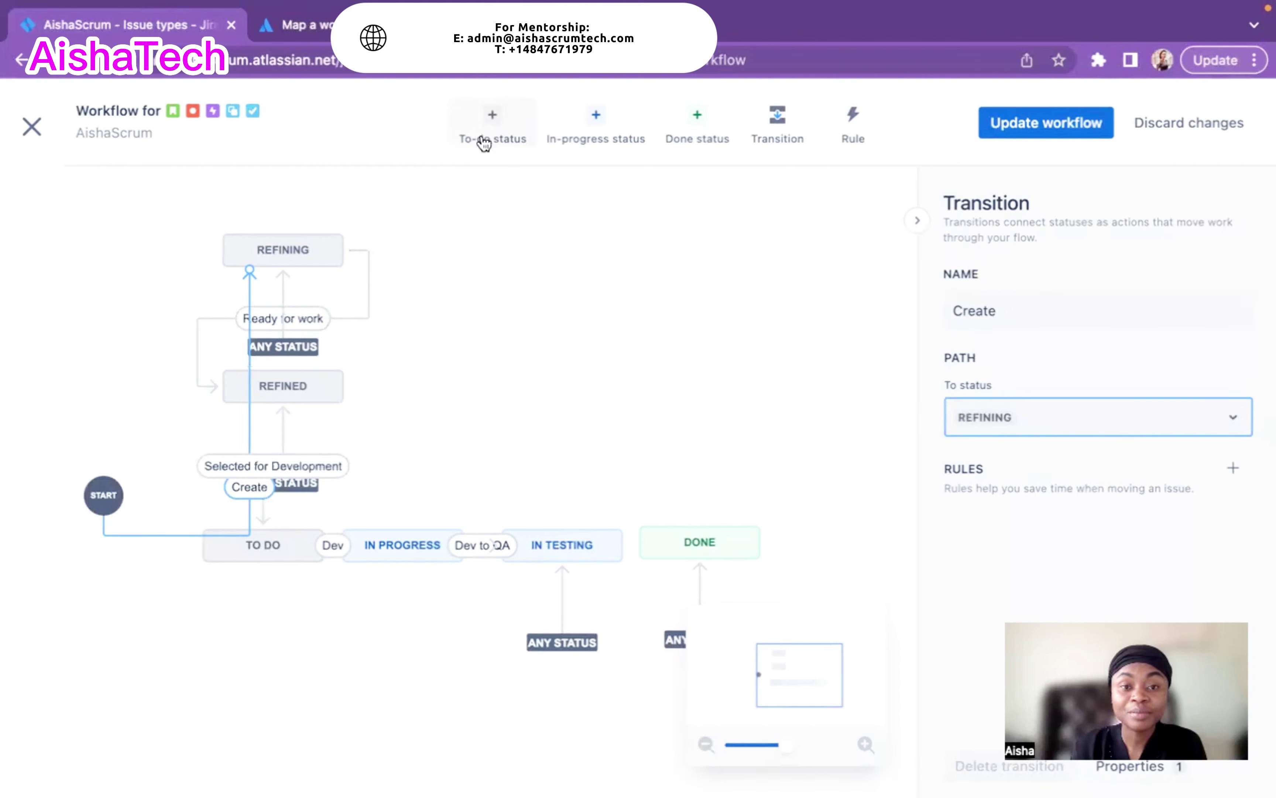
{"action": "mouse_move", "coordinate": [305, 246]}
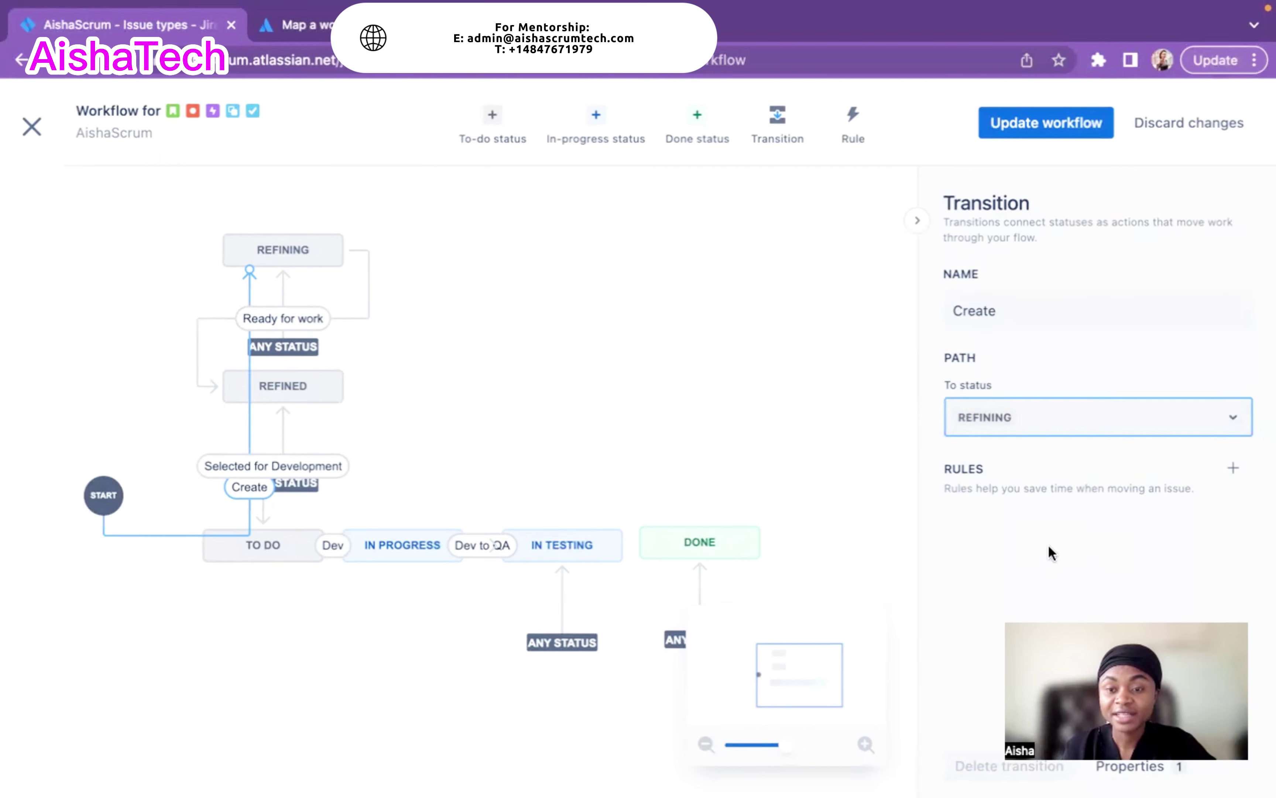
Save the updated workflow for the Bug, Epic, Story, Subtask and Task issue types, and return from the board column review to the editor.
{"action": "left_click", "coordinate": [1032, 132]}
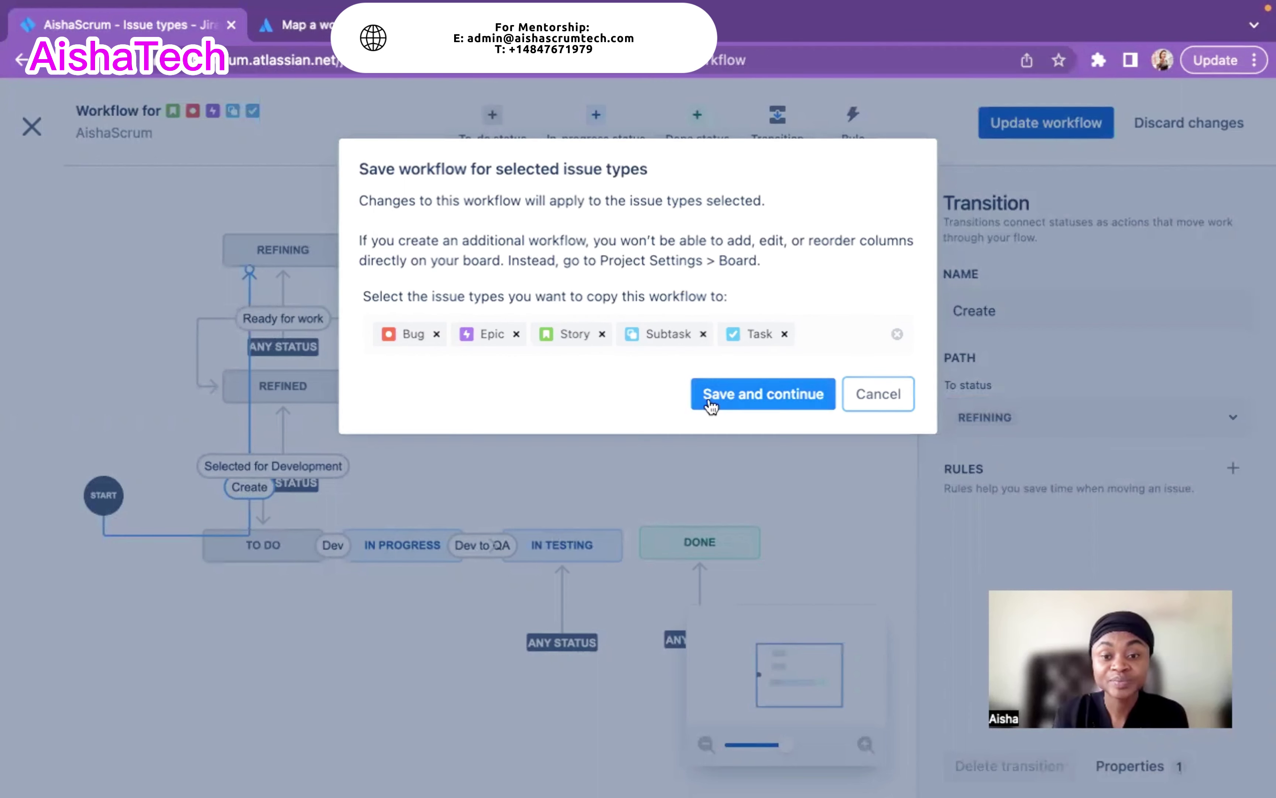
{"action": "left_click", "coordinate": [739, 395]}
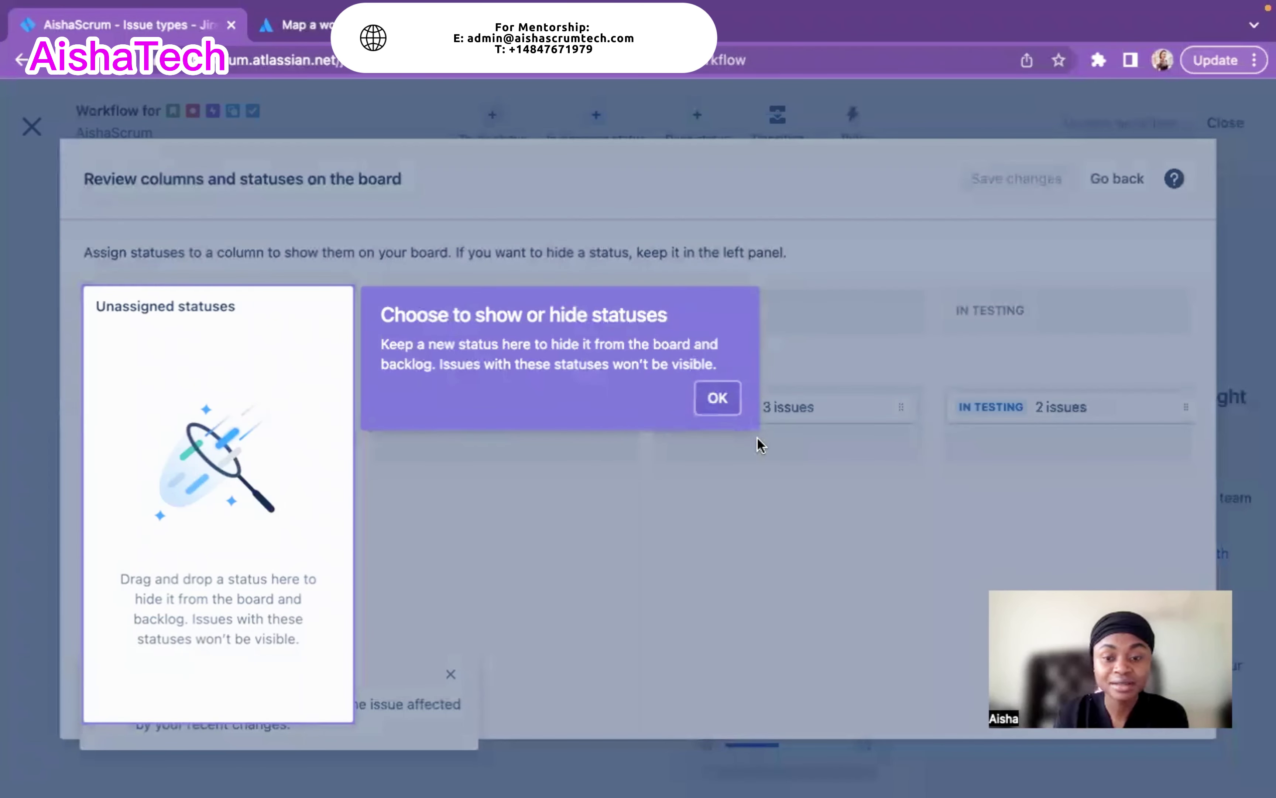
{"action": "left_click", "coordinate": [716, 402]}
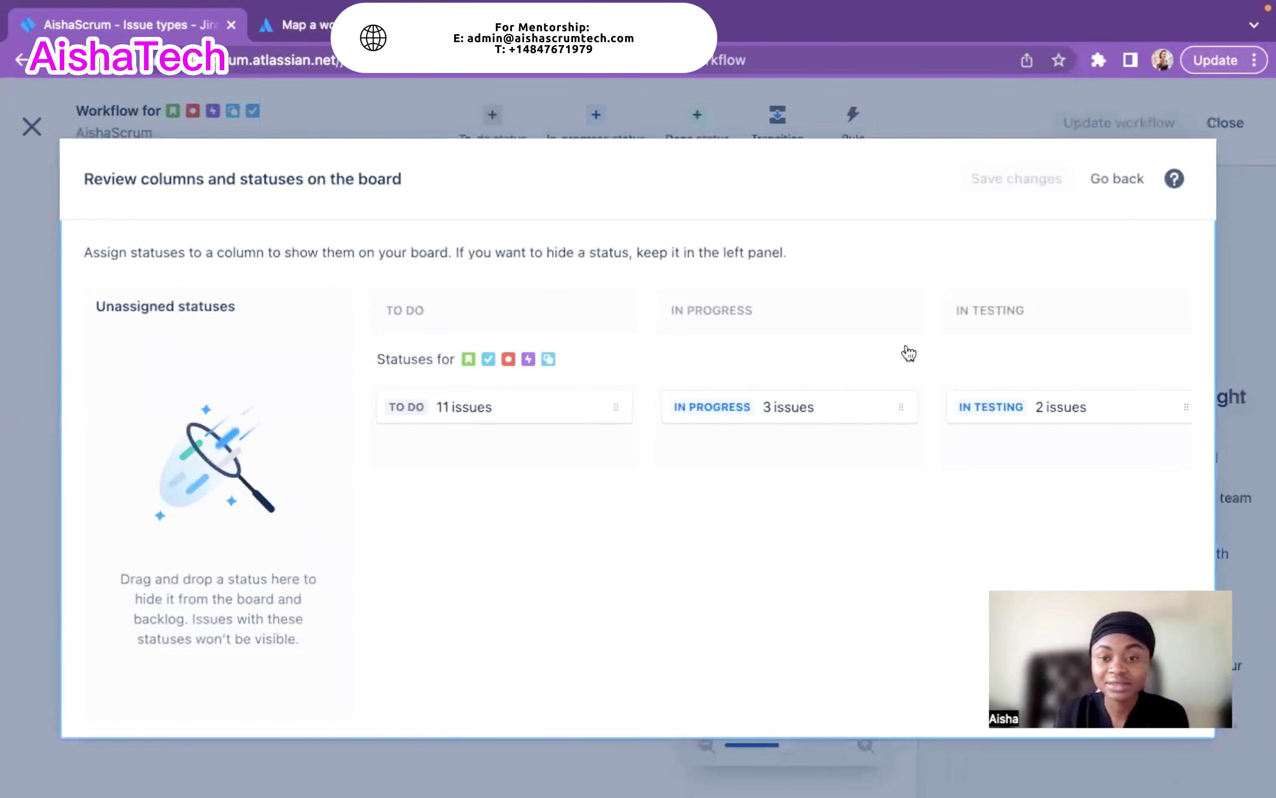
{"action": "left_click", "coordinate": [1102, 181]}
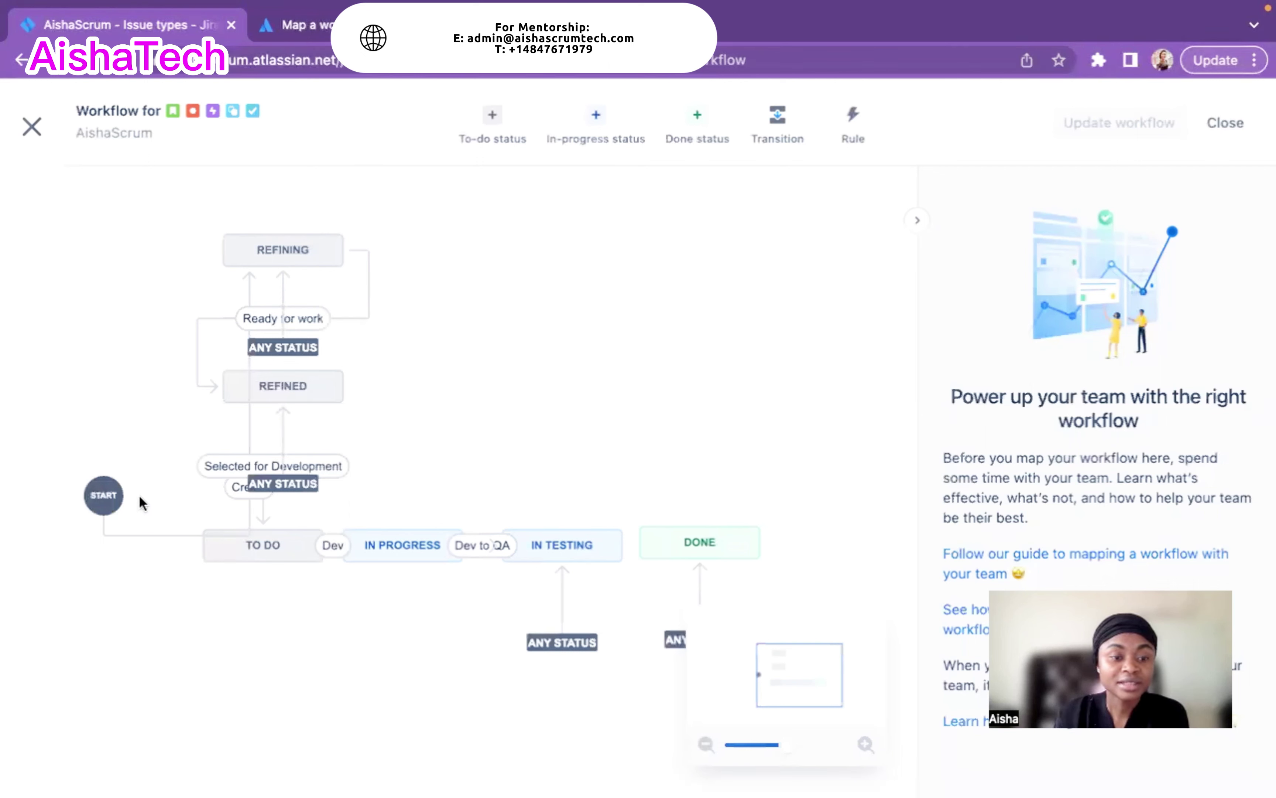
Rearrange the diagram with Start beside Refining, and shift Refined and To Do lower to space out the stack.
{"action": "left_click_drag", "start_coordinate": [101, 488], "coordinate": [148, 216]}
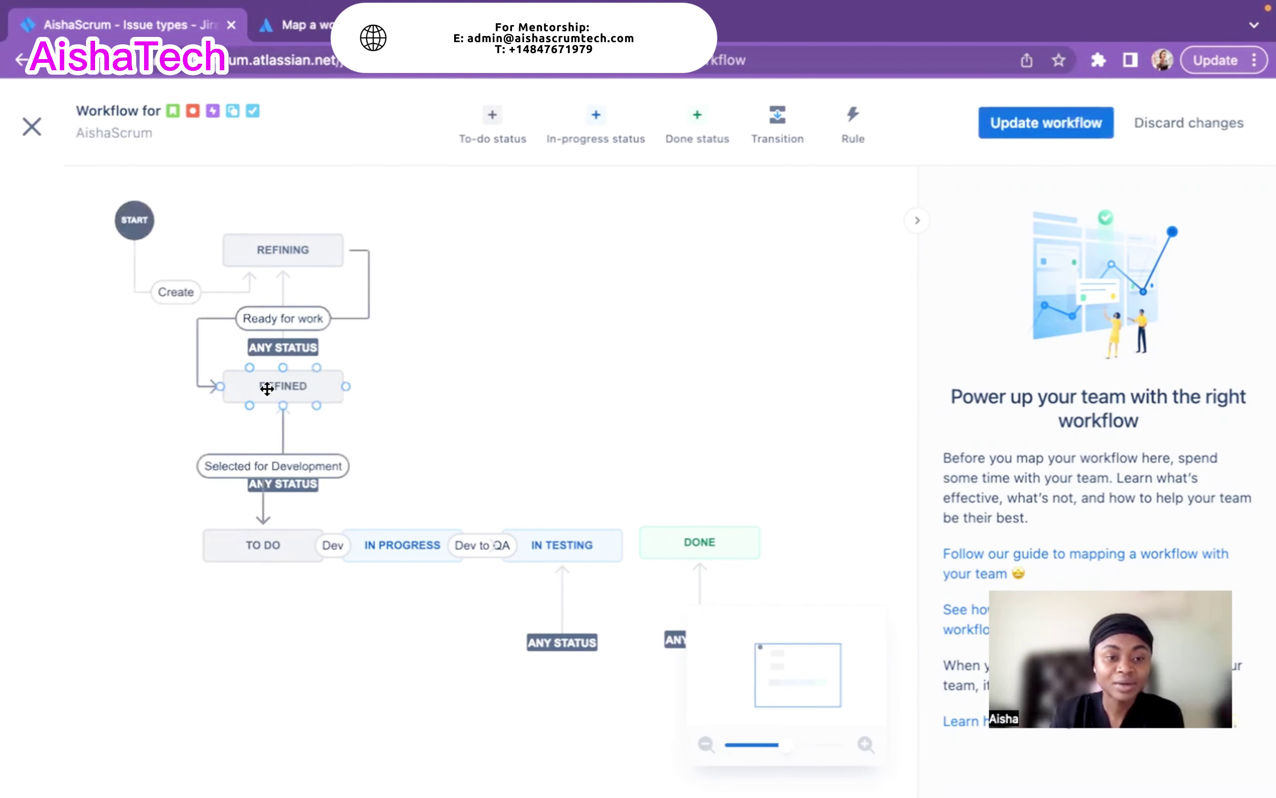
{"action": "left_click_drag", "start_coordinate": [267, 388], "coordinate": [259, 407]}
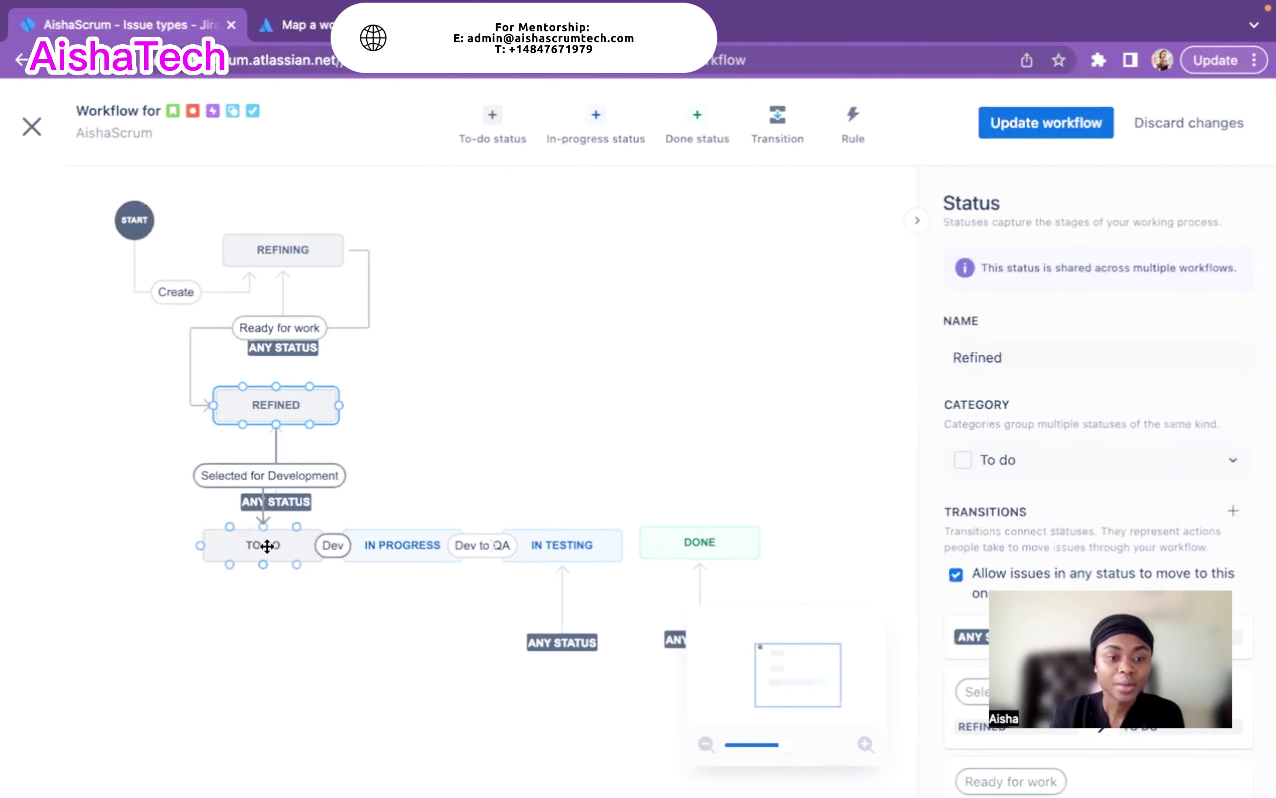
{"action": "left_click_drag", "start_coordinate": [265, 544], "coordinate": [241, 598]}
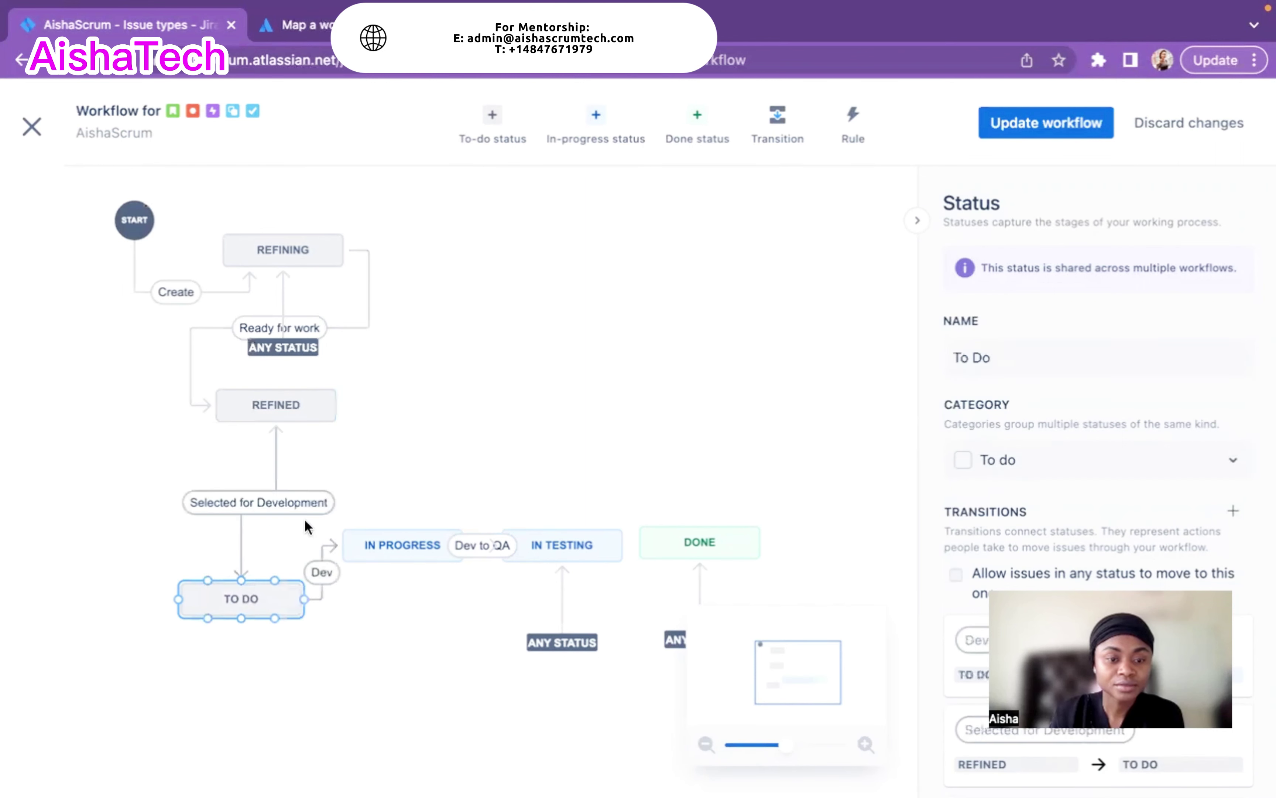
{"action": "left_click", "coordinate": [419, 463]}
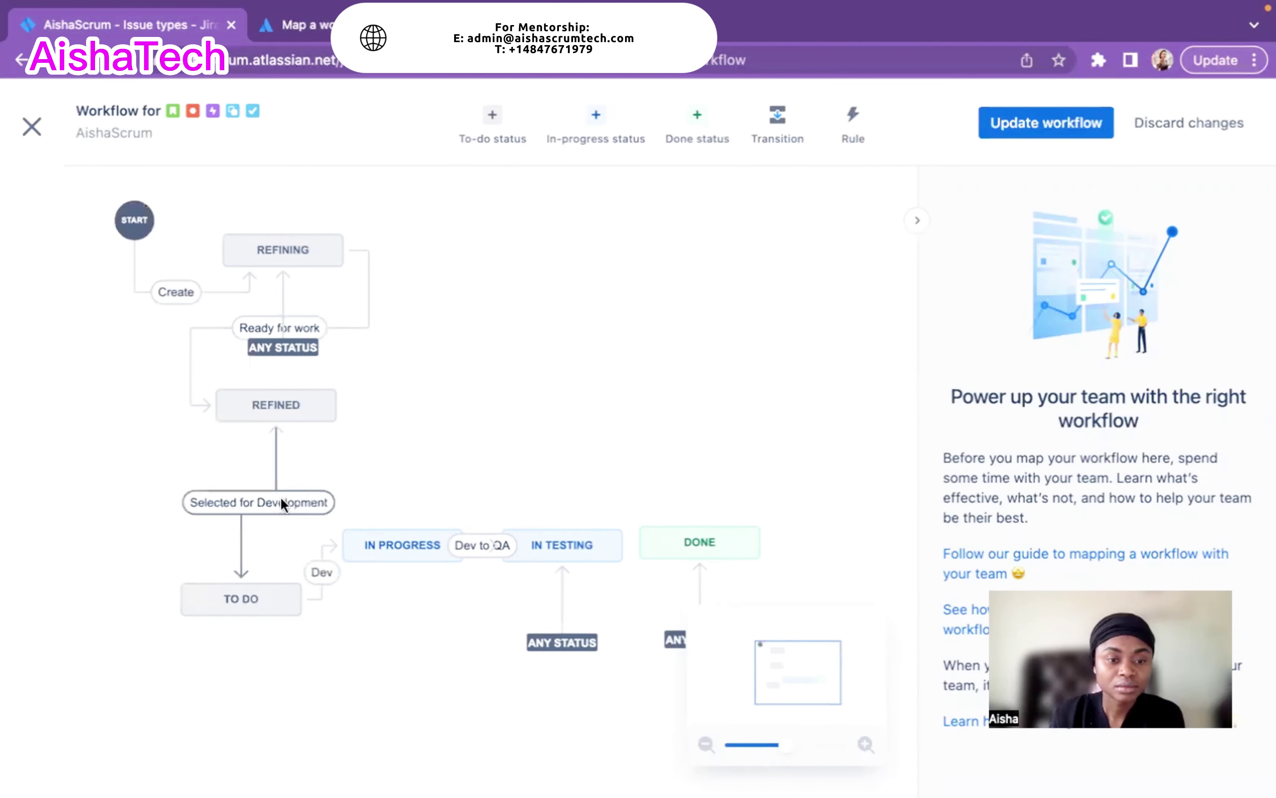
{"action": "left_click_drag", "start_coordinate": [279, 409], "coordinate": [254, 462]}
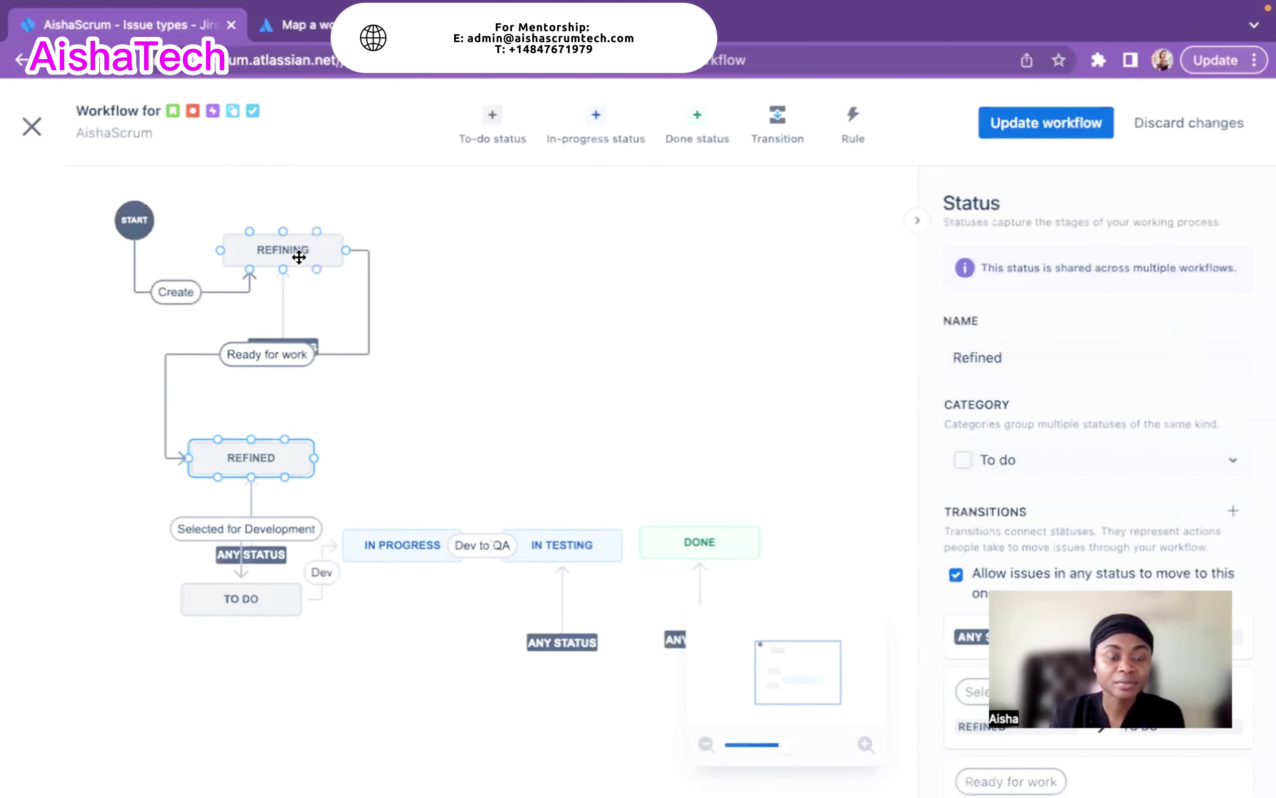
{"action": "left_click_drag", "start_coordinate": [294, 256], "coordinate": [307, 341]}
{"action": "left_click_drag", "start_coordinate": [295, 269], "coordinate": [303, 247]}
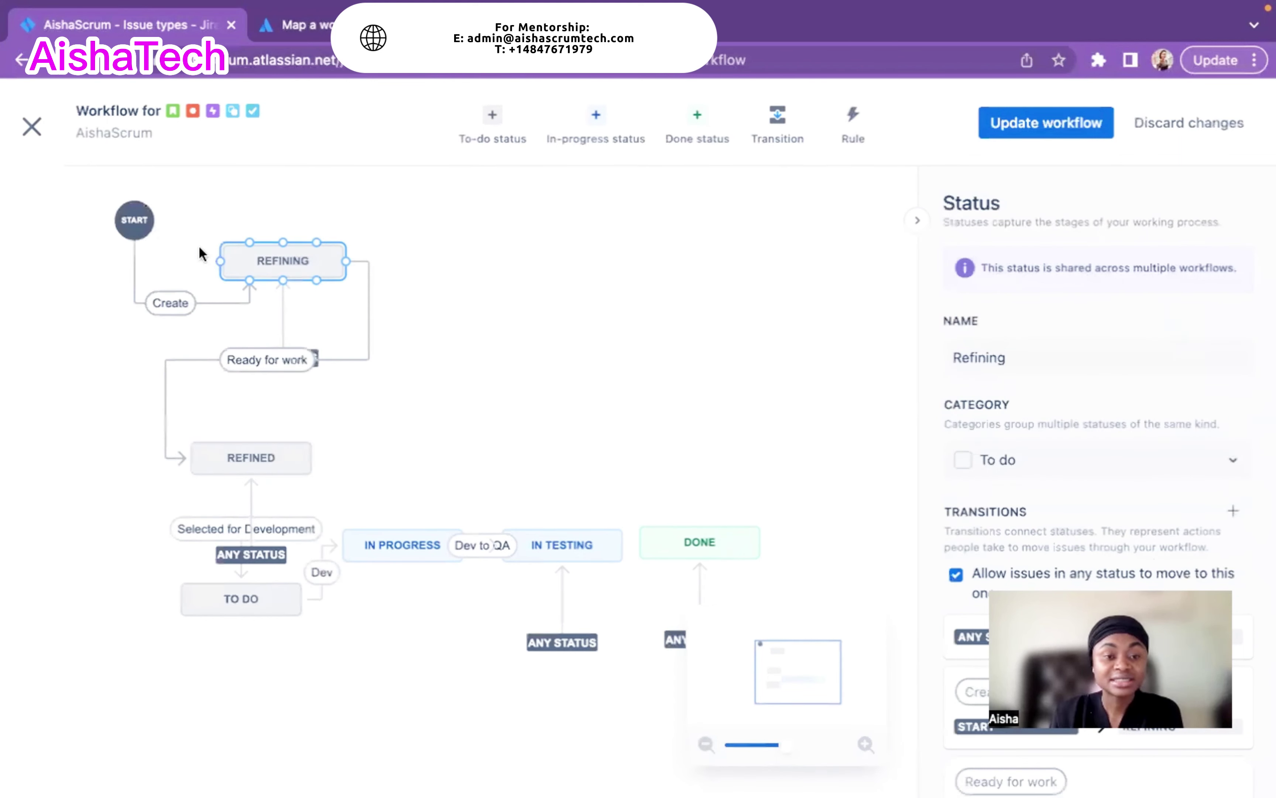
{"action": "left_click", "coordinate": [526, 315]}
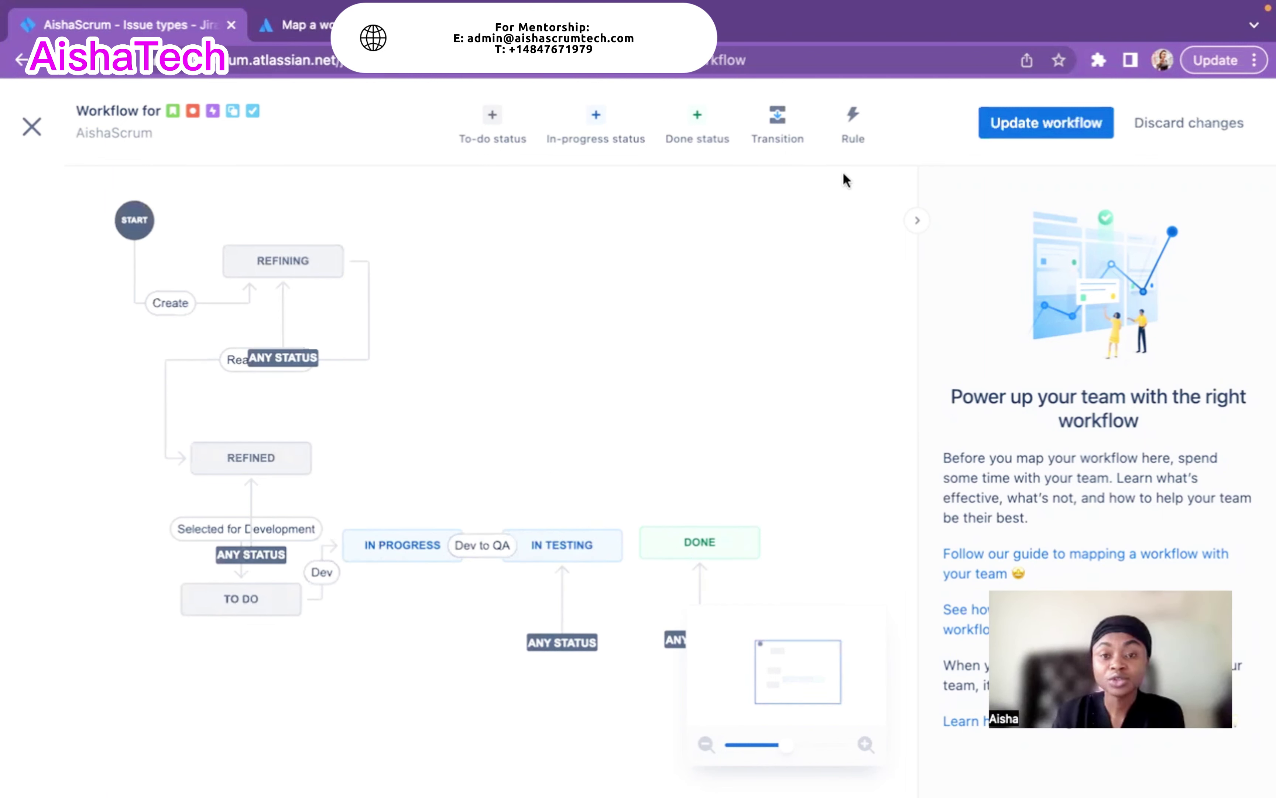
Add a rule restricting the Any status to Refining transition to issues that have been through Refined, including the issue's current status.
{"action": "left_click", "coordinate": [851, 122]}
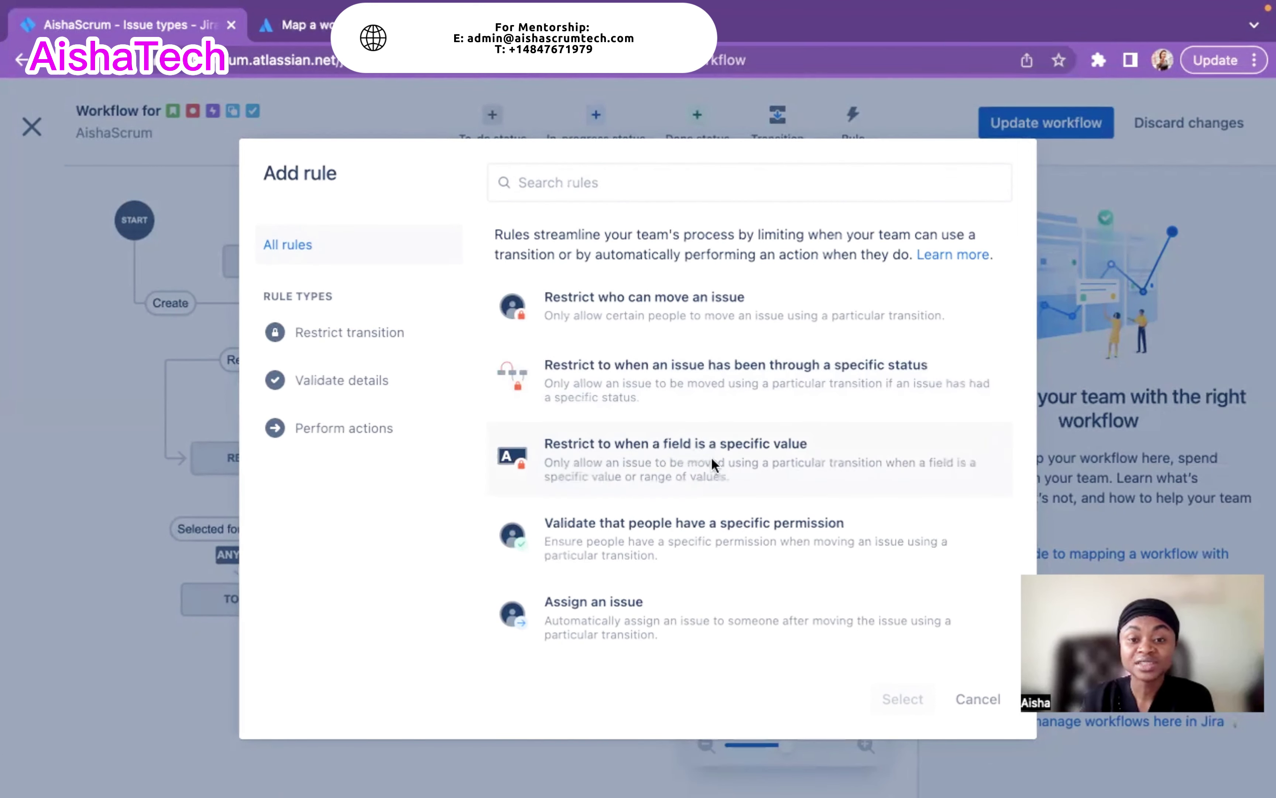
{"action": "left_click", "coordinate": [649, 373]}
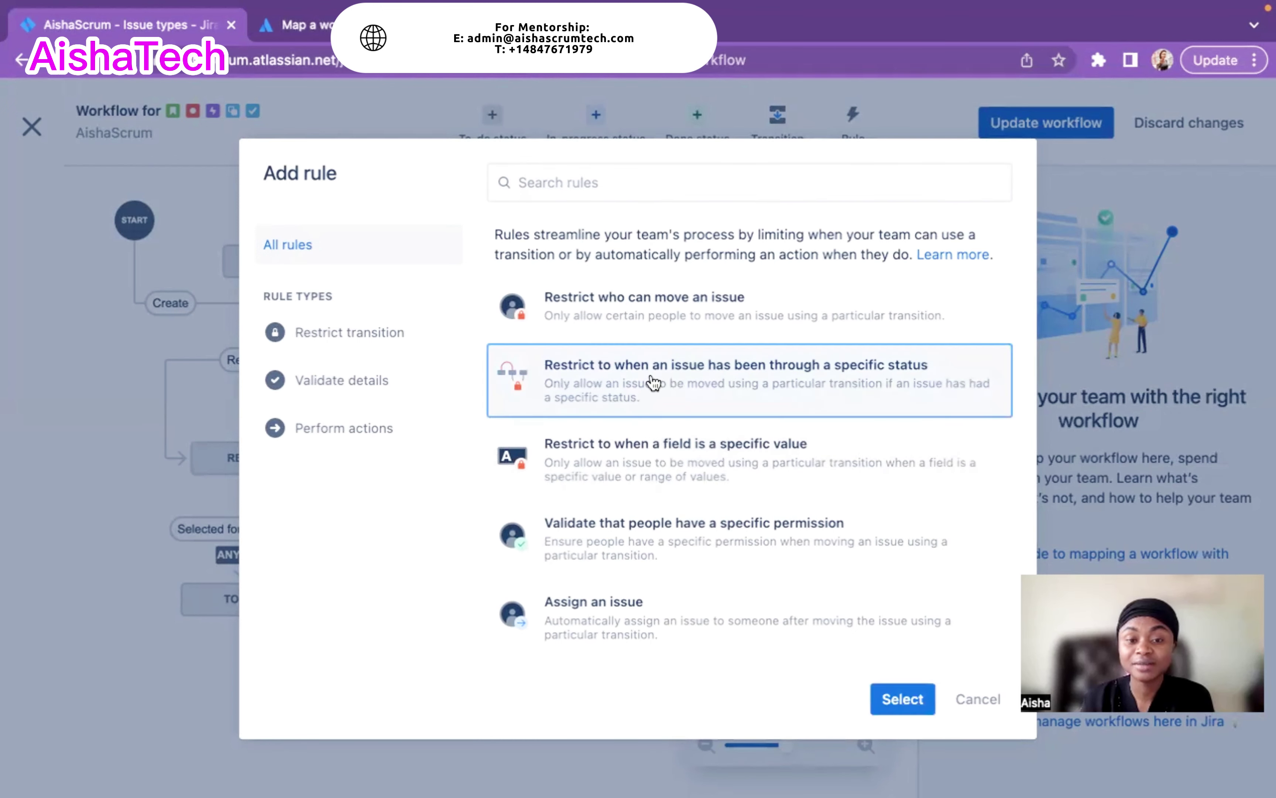
{"action": "left_click", "coordinate": [903, 701]}
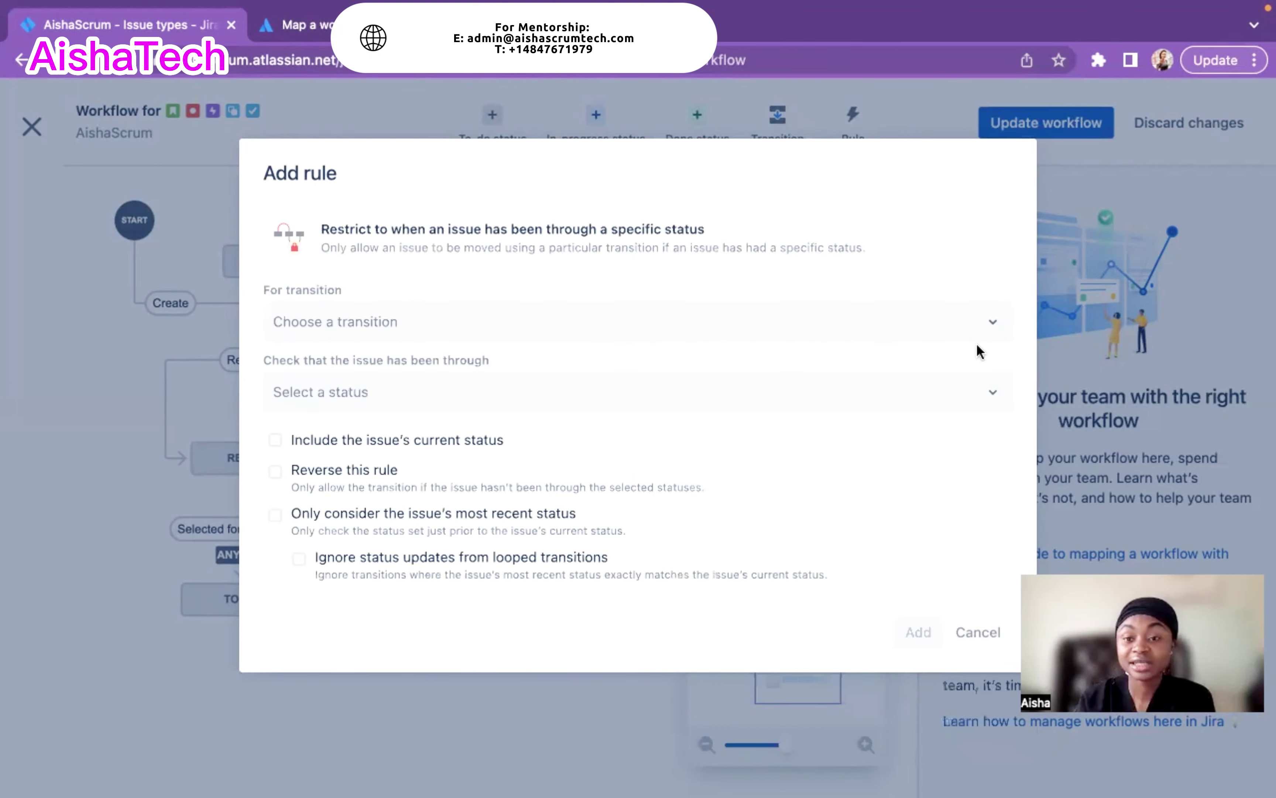
{"action": "left_click", "coordinate": [1000, 324]}
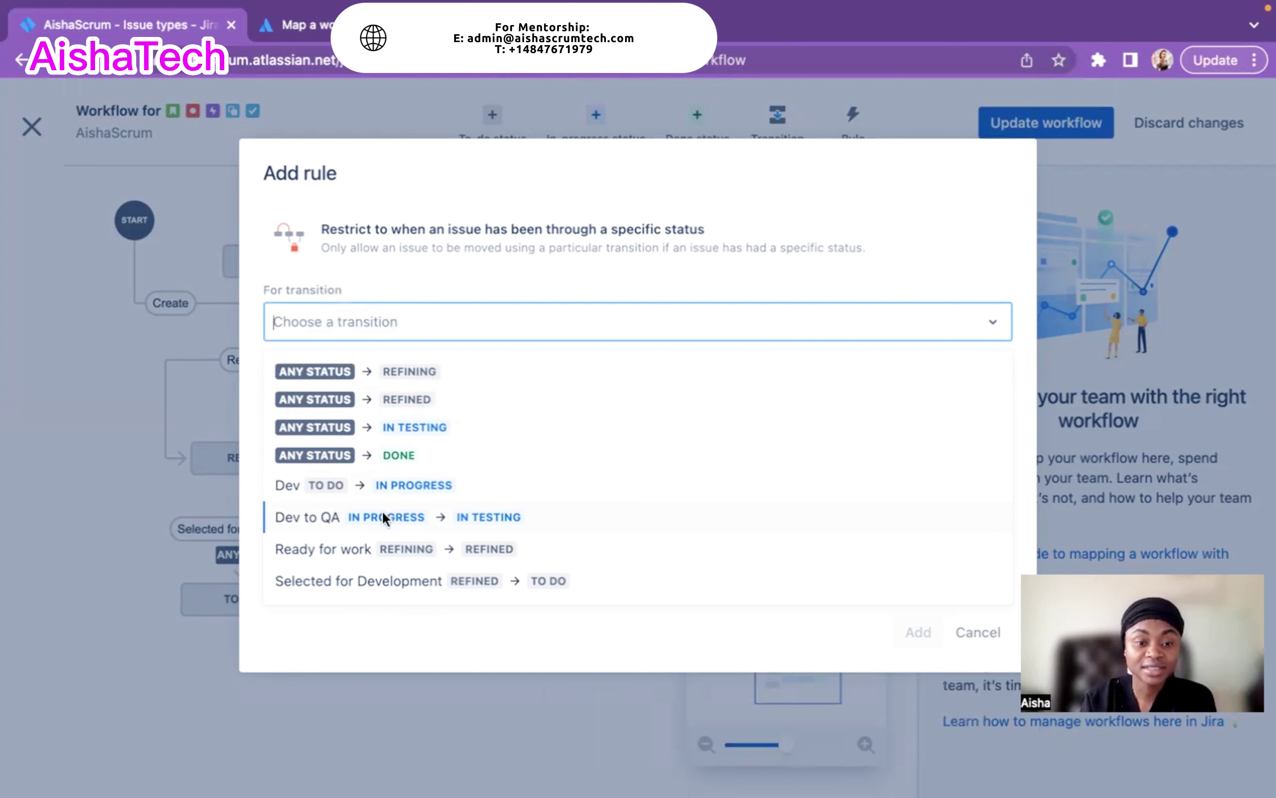
{"action": "left_click", "coordinate": [407, 375]}
{"action": "left_click", "coordinate": [551, 407]}
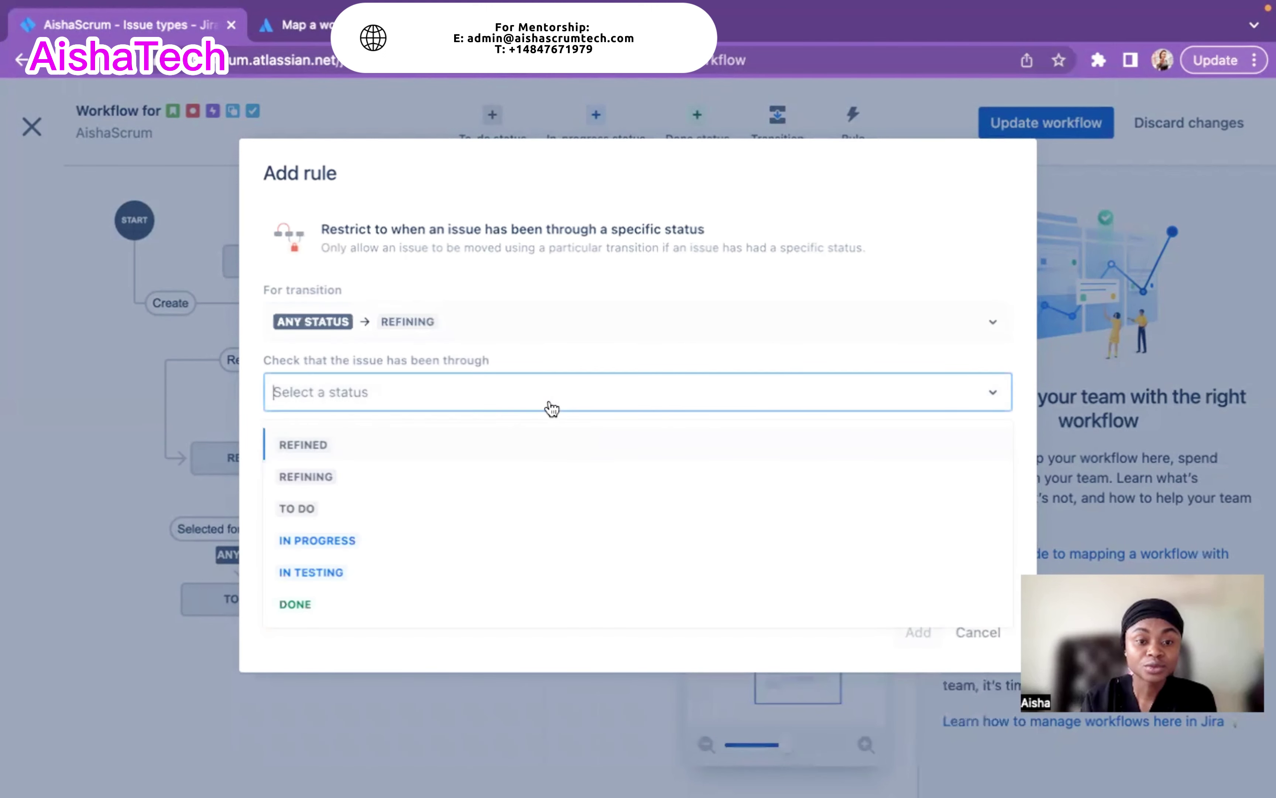
{"action": "left_click", "coordinate": [384, 443]}
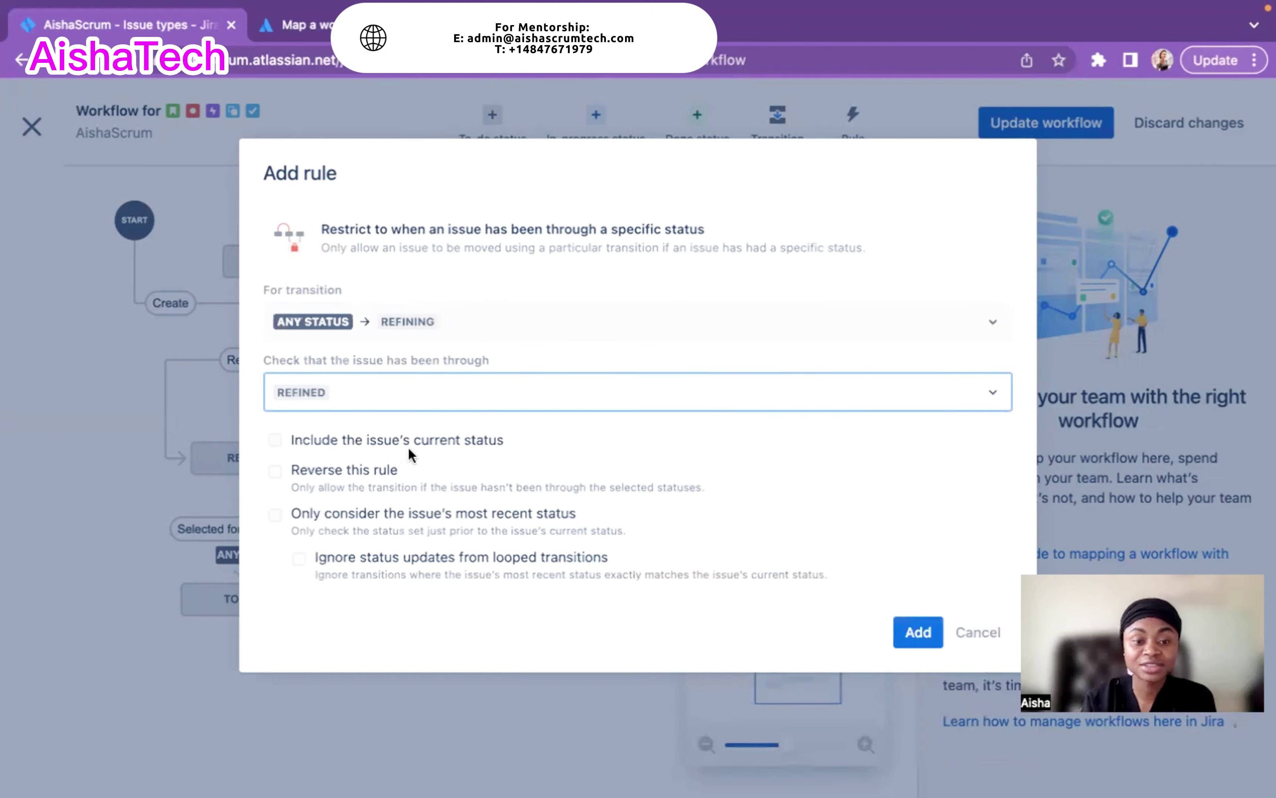
{"action": "left_click", "coordinate": [276, 441]}
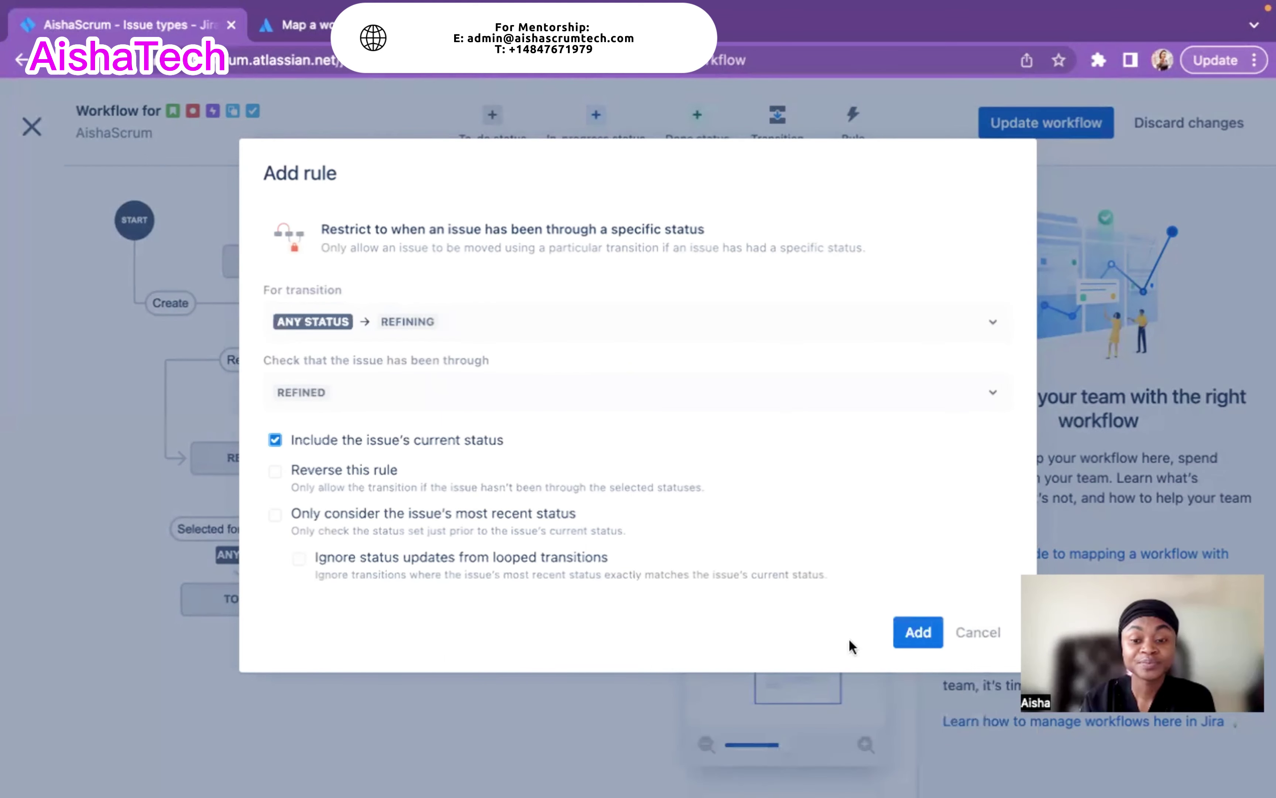
{"action": "left_click", "coordinate": [917, 636]}
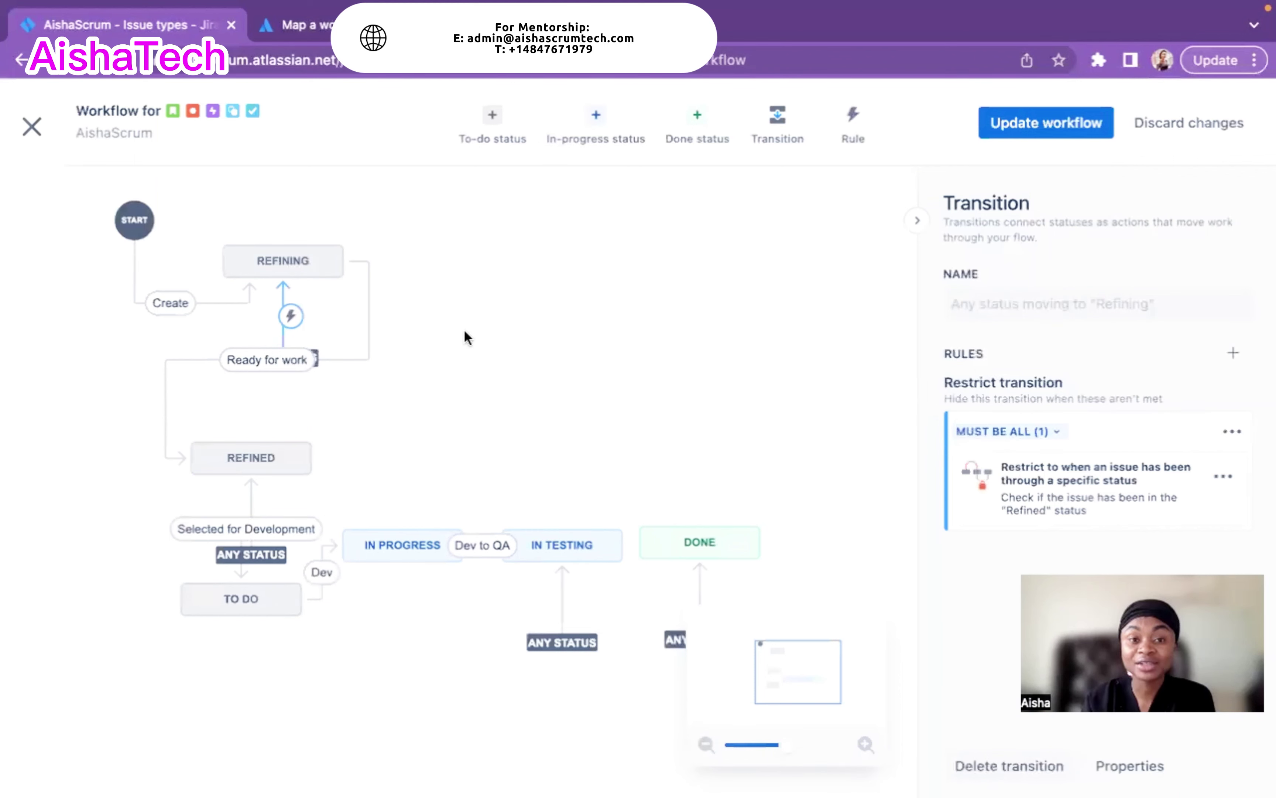
Create a new in-progress status named "Ready Dev" and place it in the empty area above Done.
{"action": "left_click", "coordinate": [597, 115]}
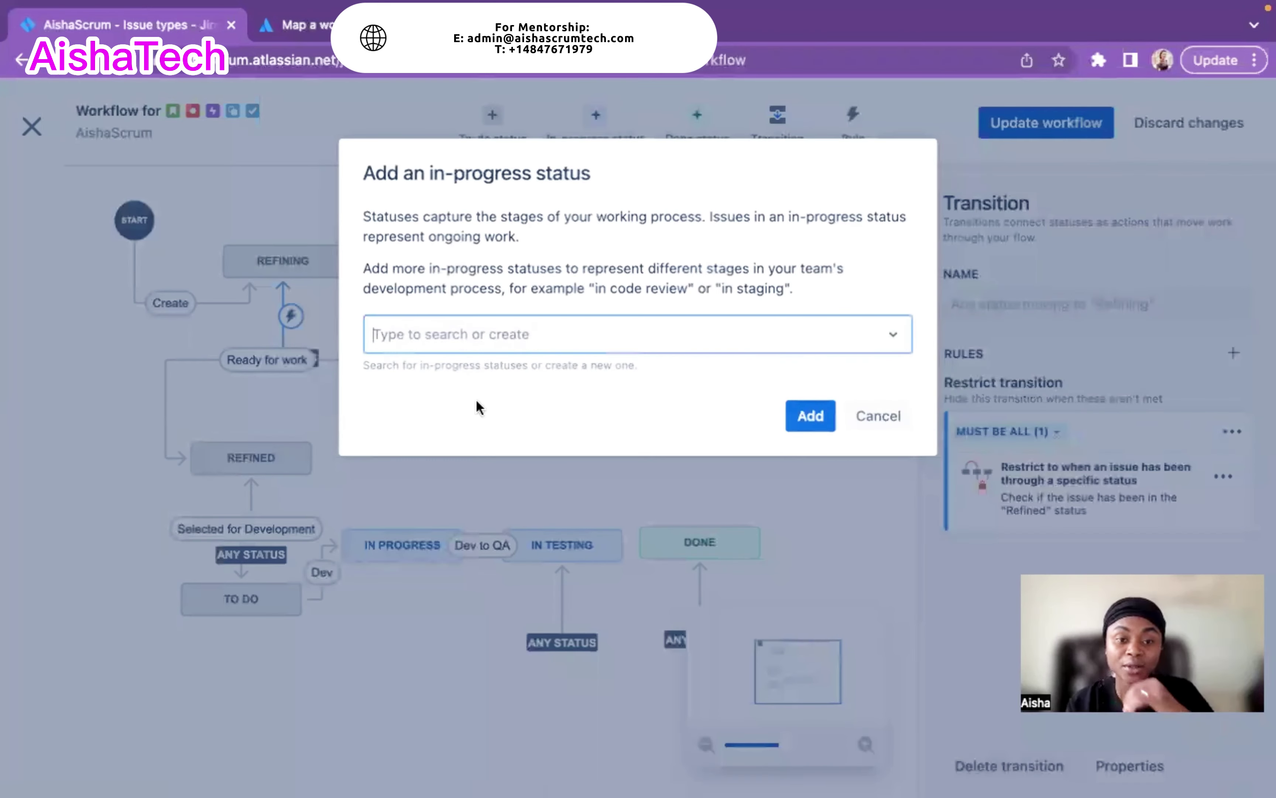
{"action": "left_click", "coordinate": [464, 334]}
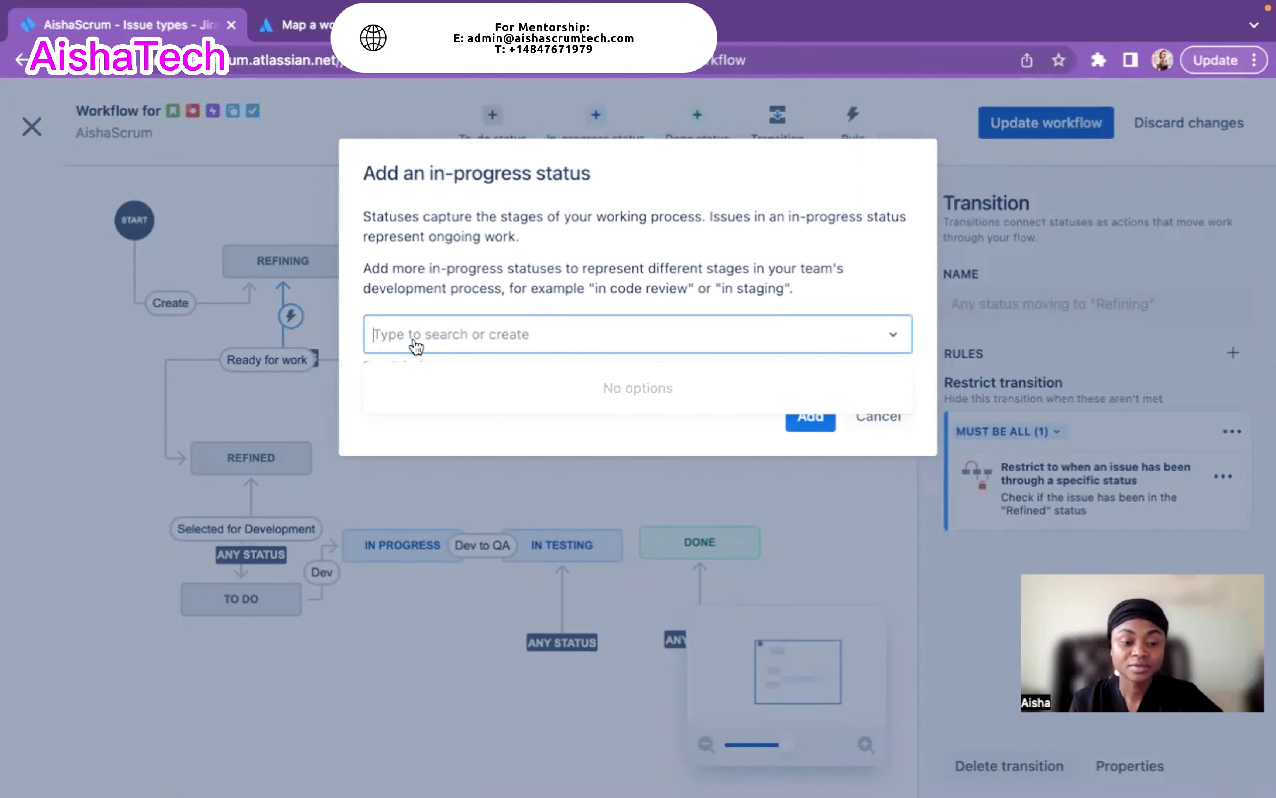
{"action": "type", "text": "Ready"}
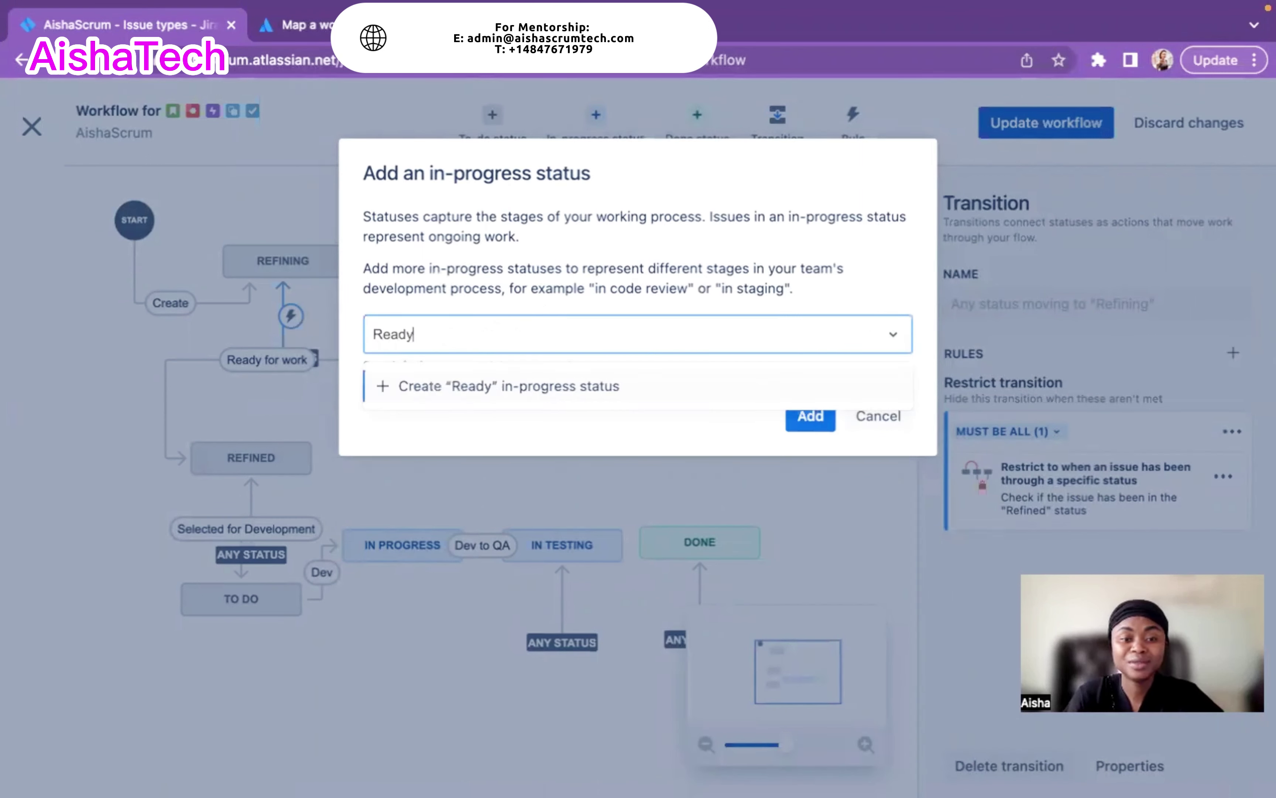
{"action": "type", "text": " Dev"}
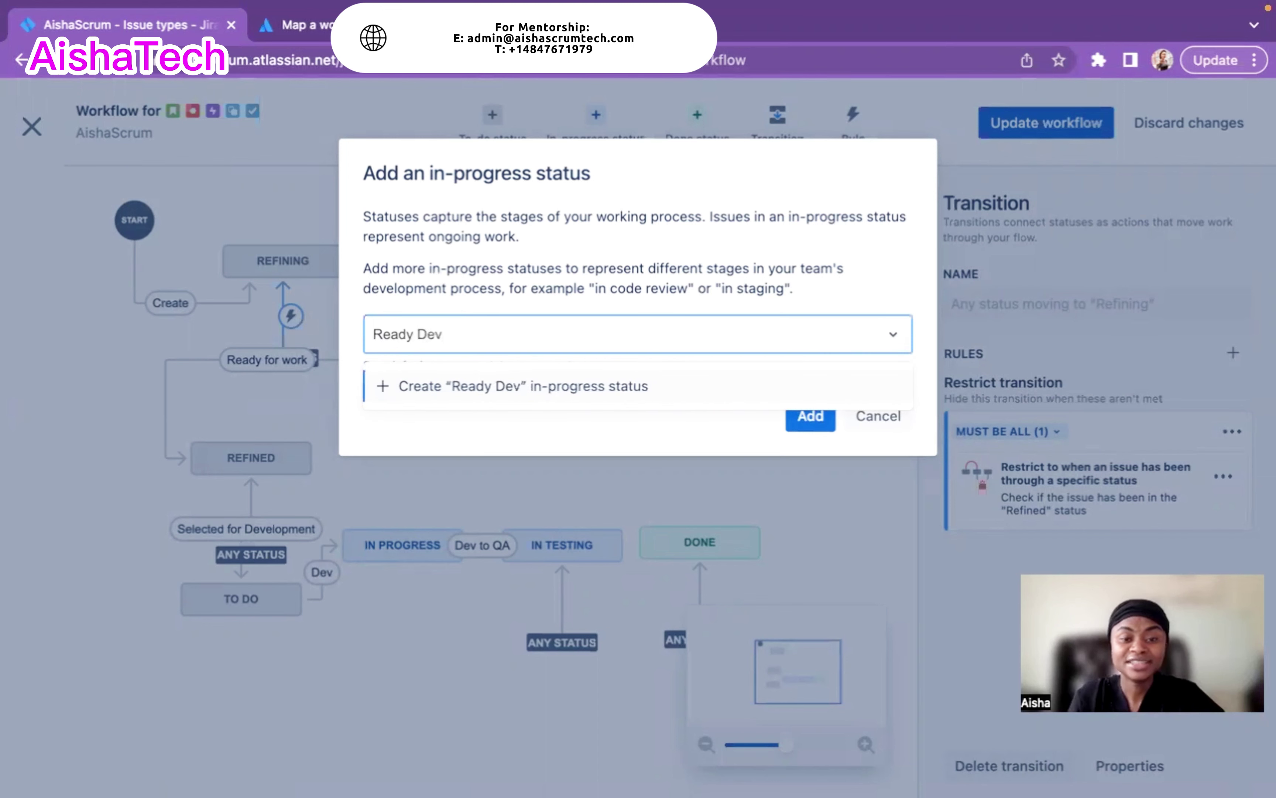
{"action": "left_click", "coordinate": [381, 385]}
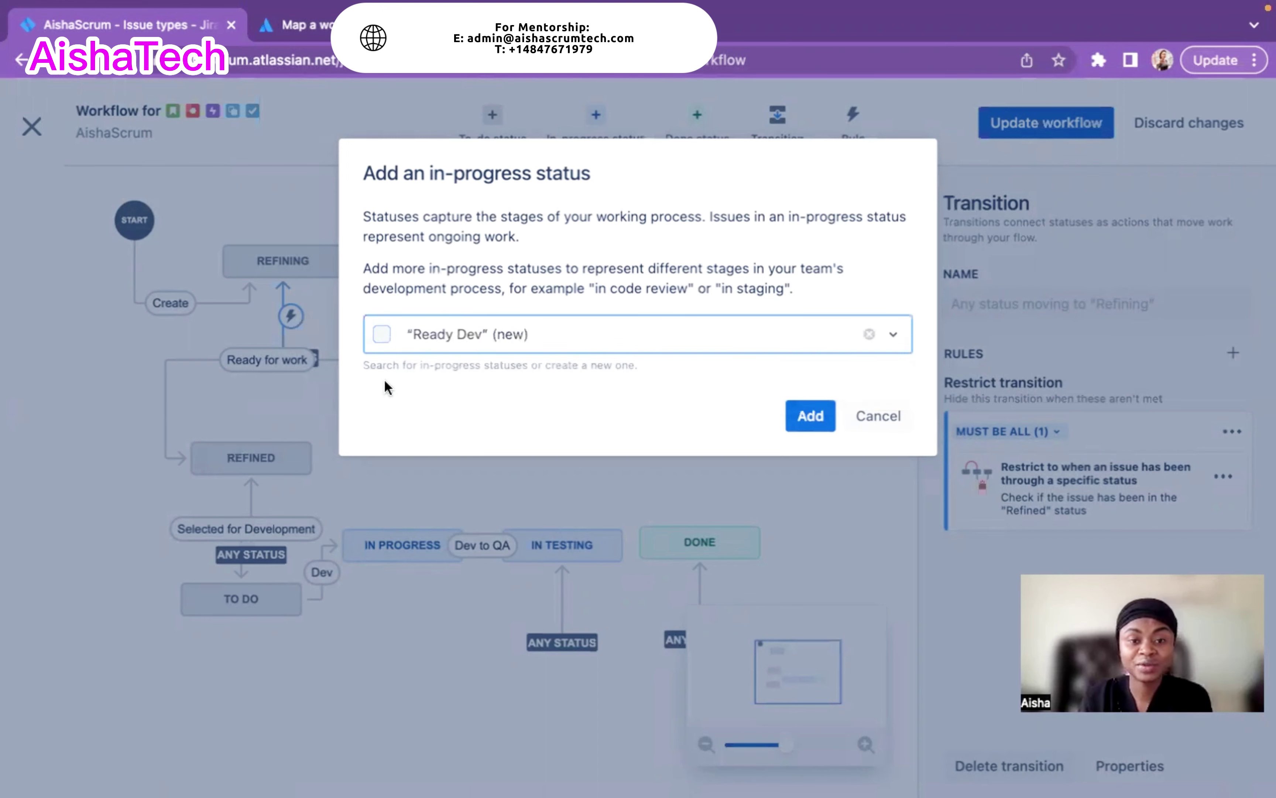
{"action": "left_click", "coordinate": [807, 417]}
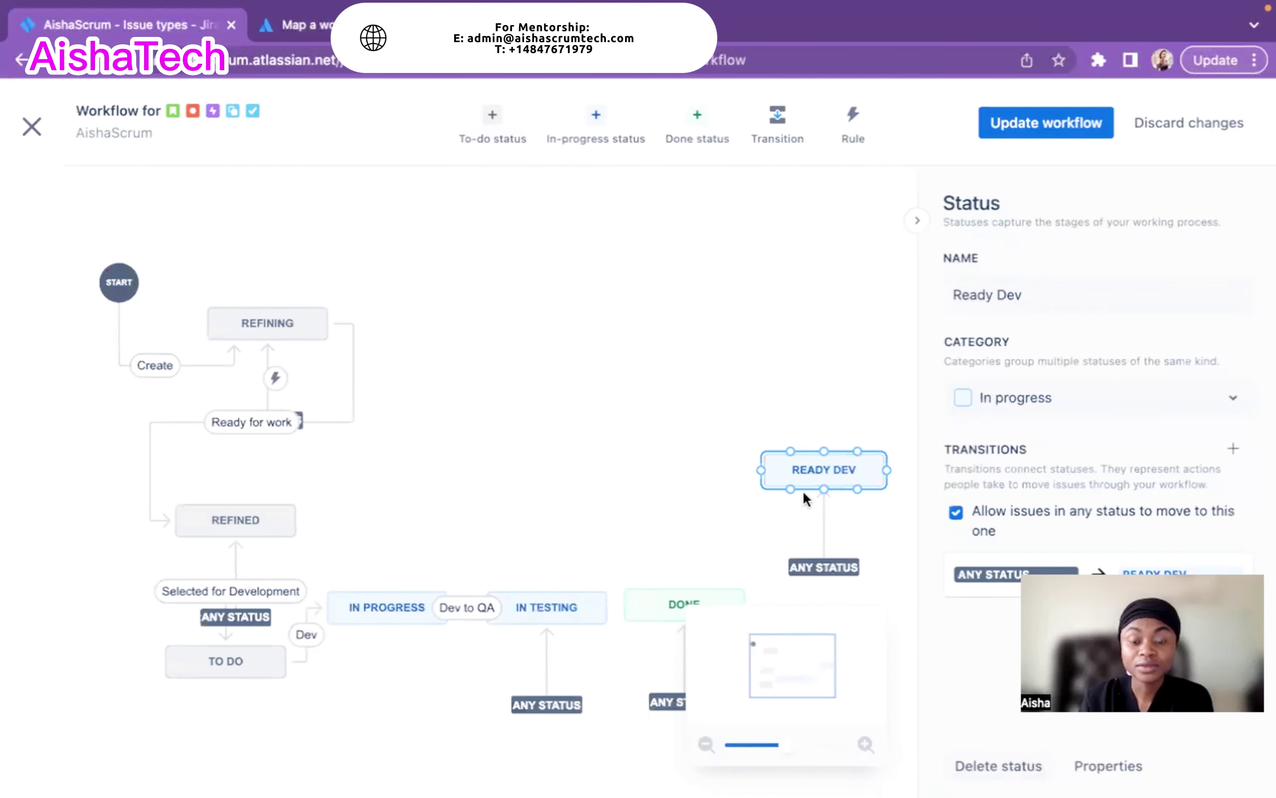
{"action": "left_click_drag", "start_coordinate": [833, 473], "coordinate": [777, 389]}
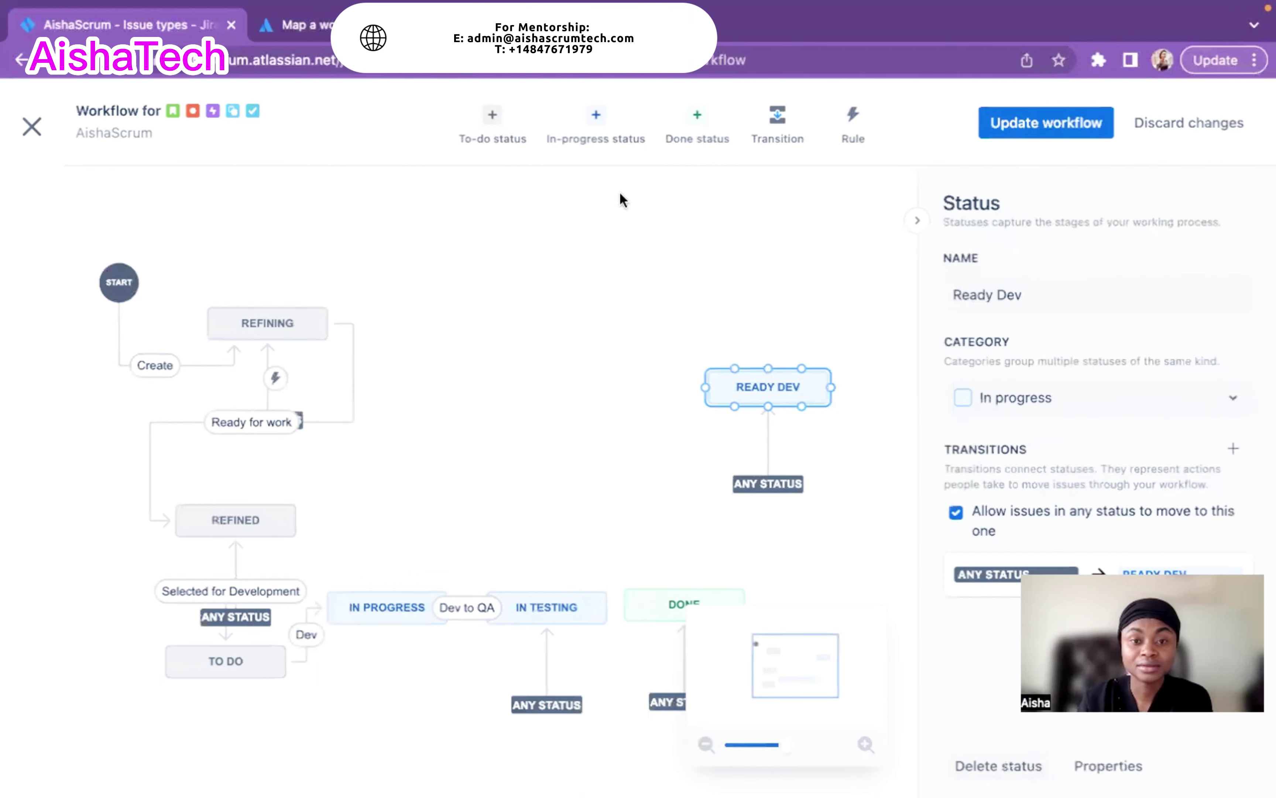
Create a new in-progress status named "Dev in progress".
{"action": "left_click", "coordinate": [598, 120]}
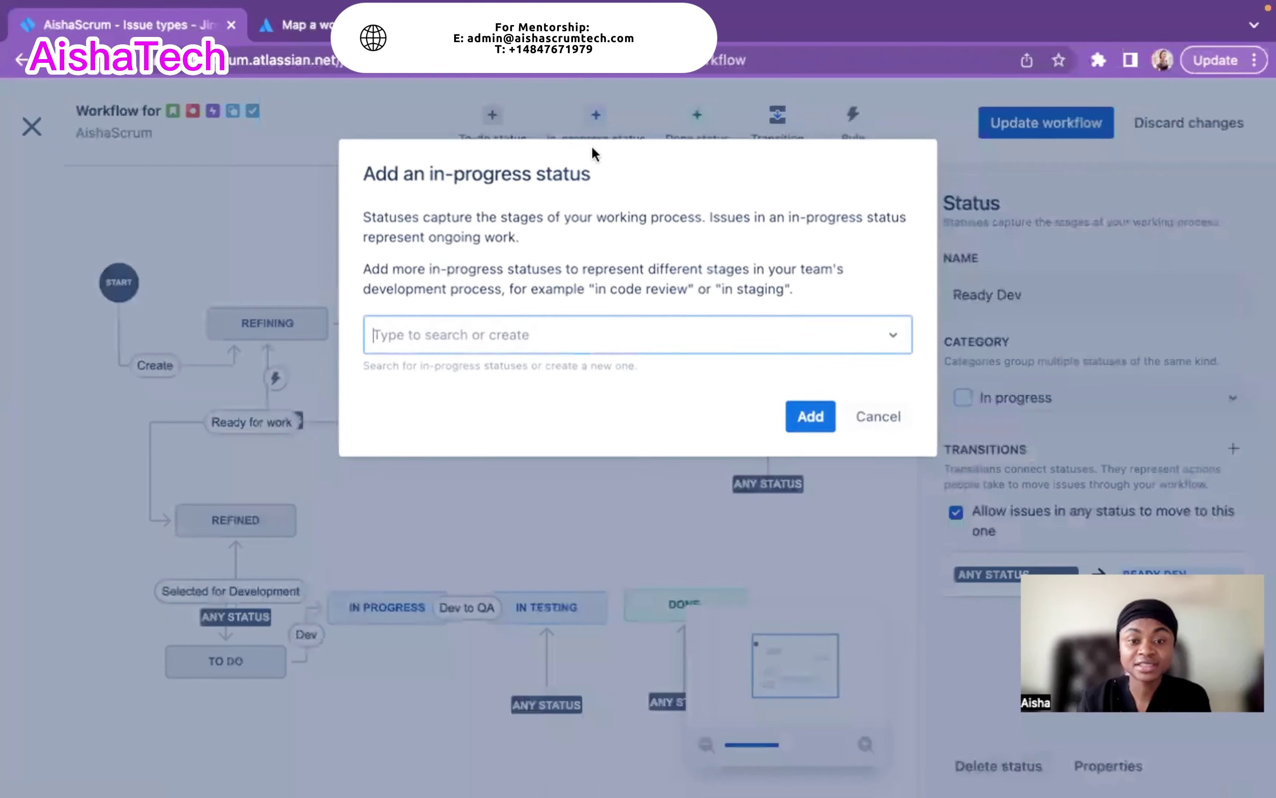
{"action": "left_click", "coordinate": [429, 336]}
{"action": "type", "text": "Dev"}
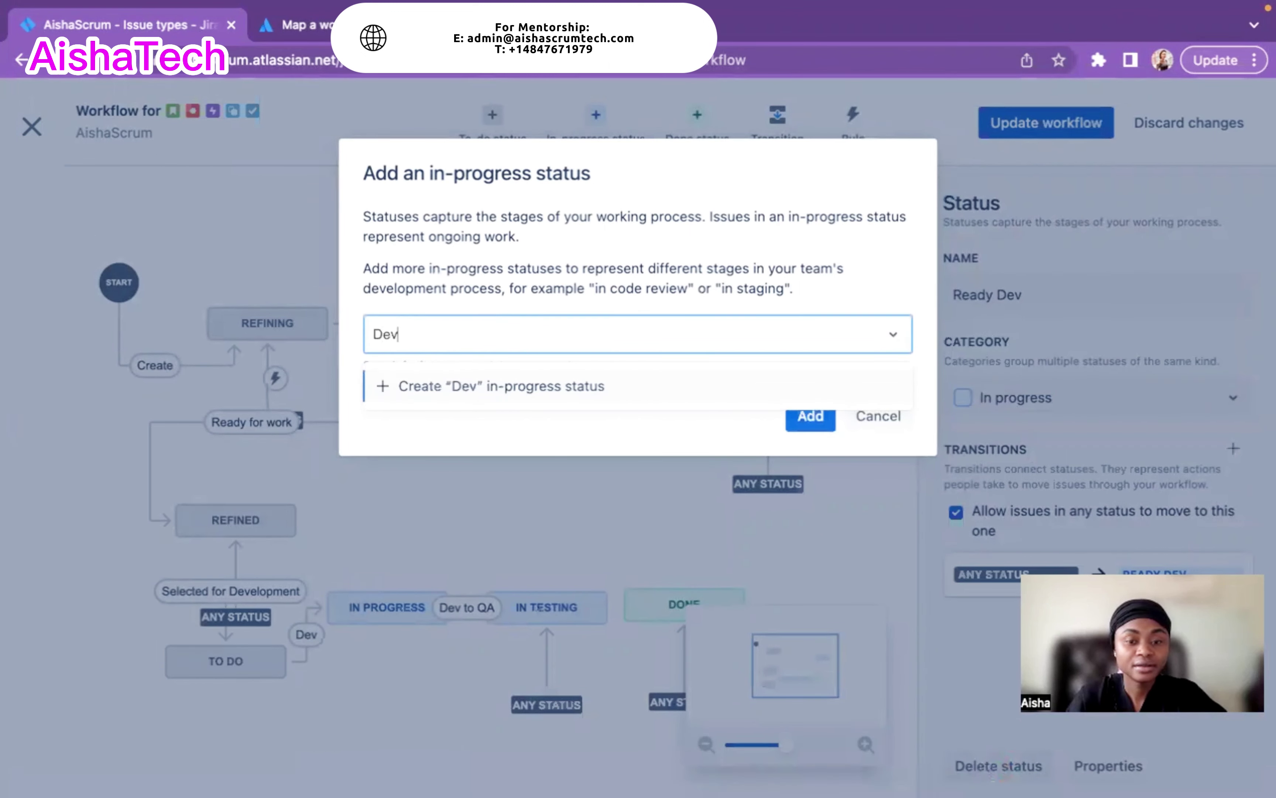
{"action": "type", "text": " in pro"}
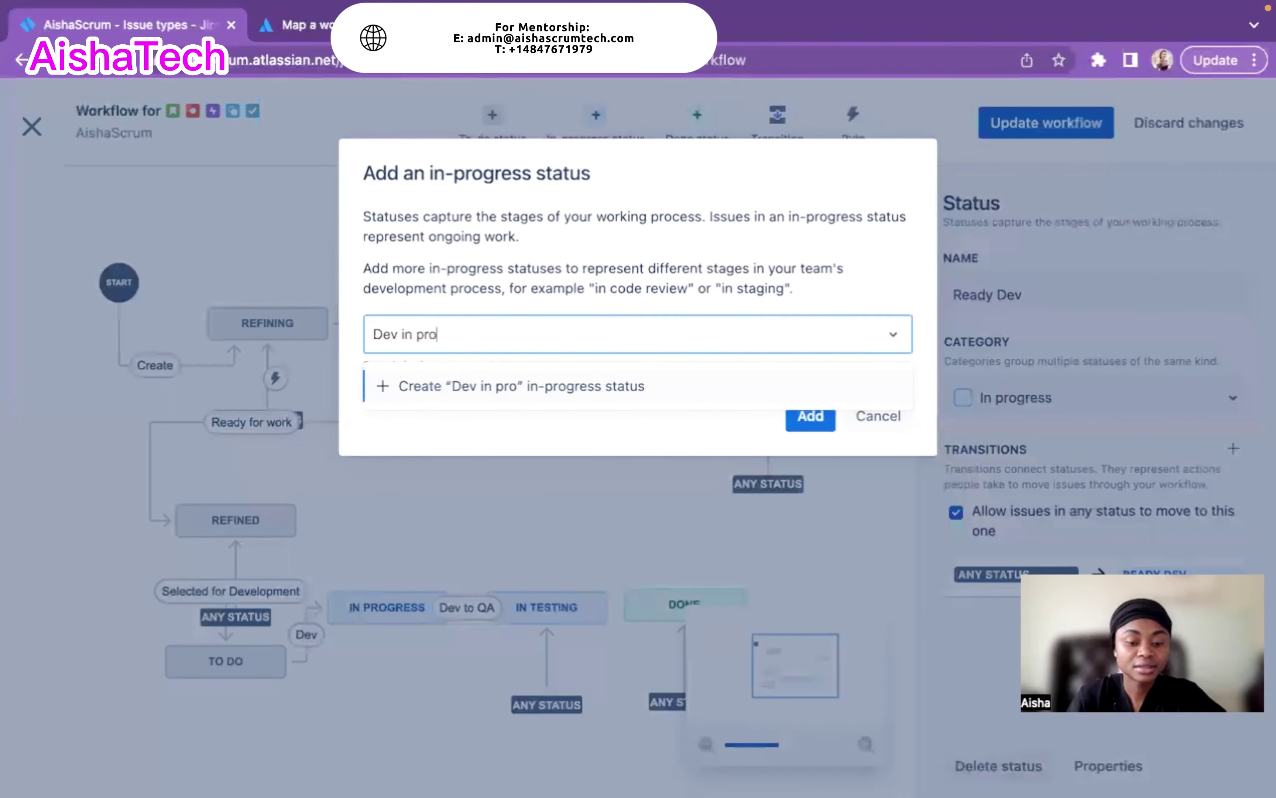
{"action": "type", "text": "gress"}
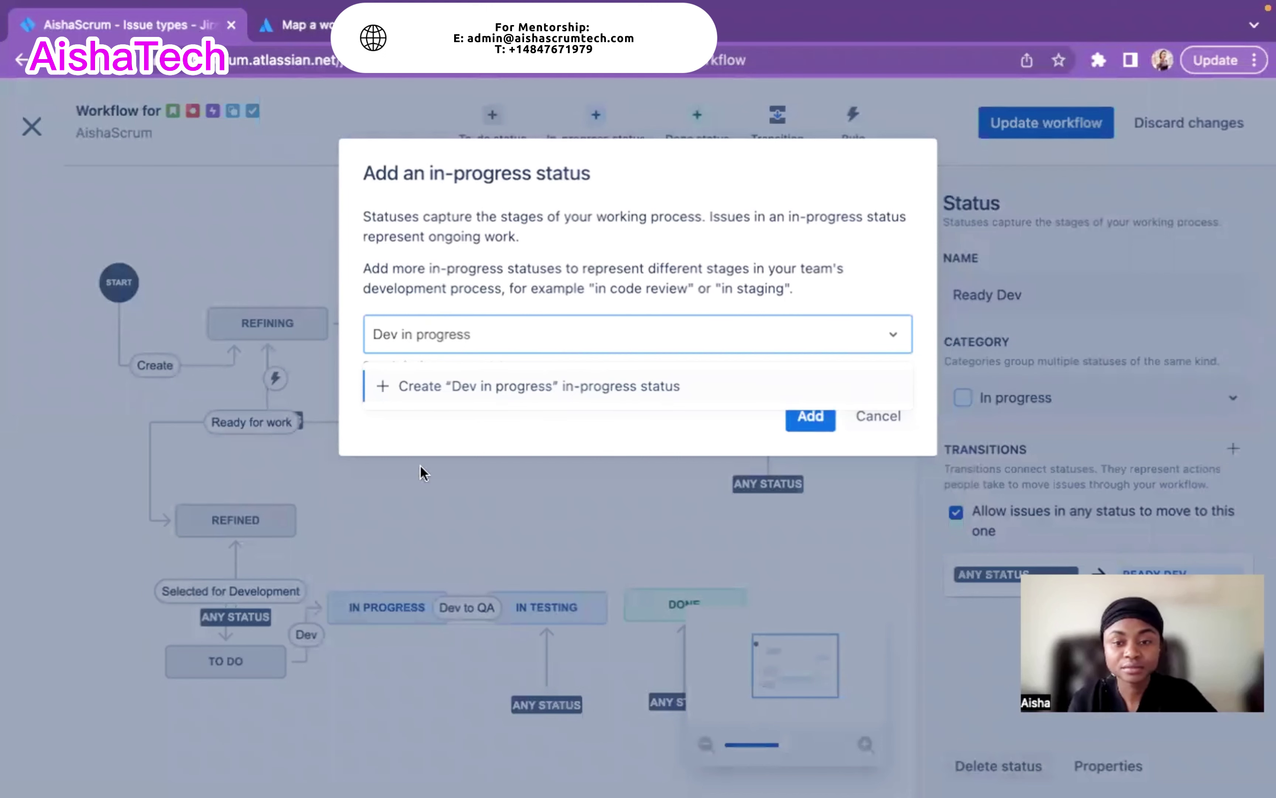
{"action": "left_click", "coordinate": [387, 386]}
{"action": "left_click", "coordinate": [805, 422]}
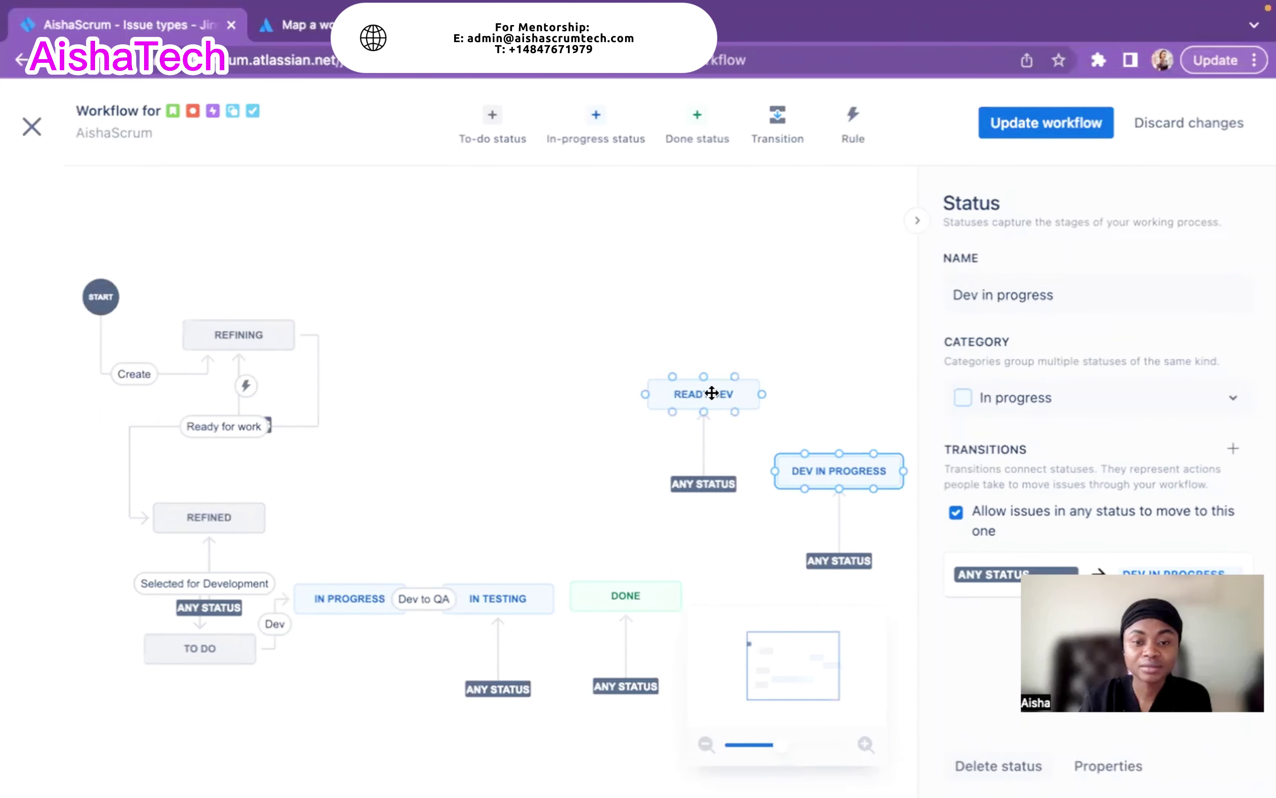
Position Ready Dev between Refining and In Progress in the diagram, with Dev in progress further along to its right.
{"action": "left_click_drag", "start_coordinate": [712, 393], "coordinate": [523, 402]}
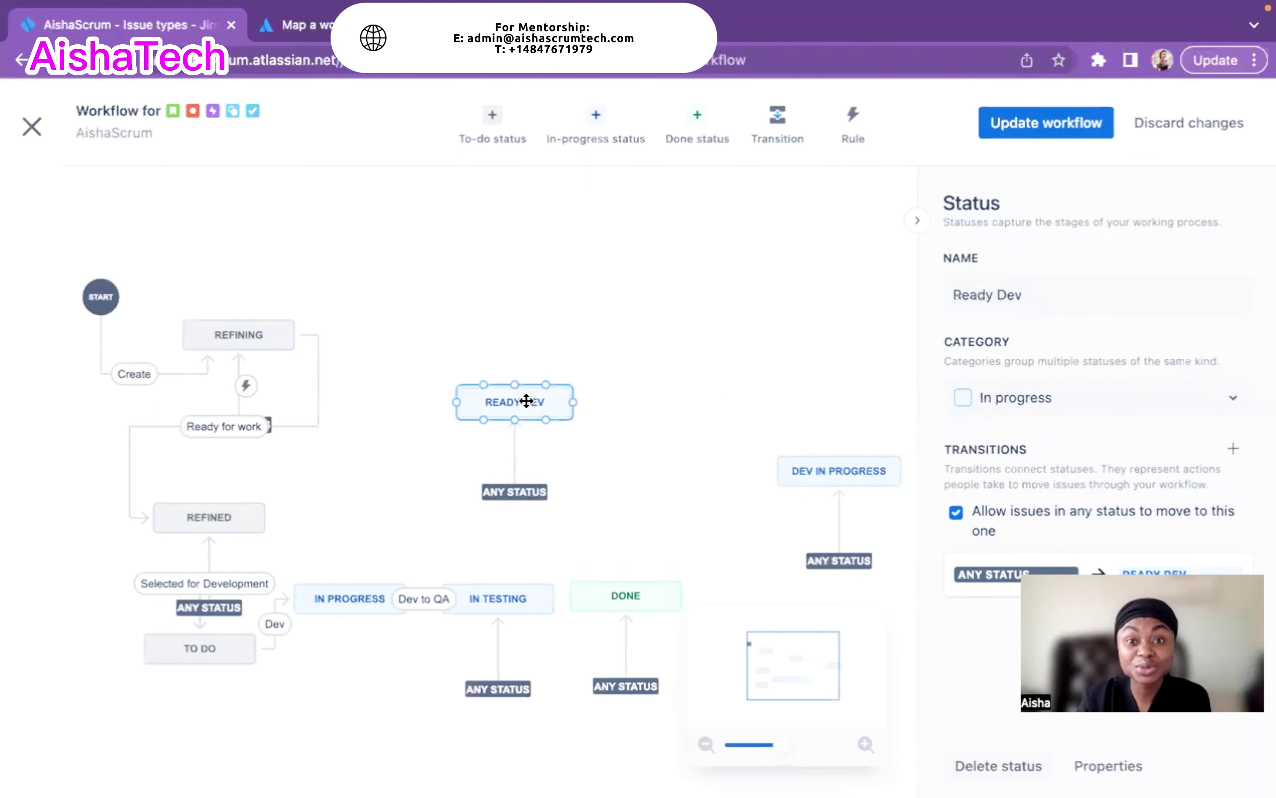
{"action": "left_click_drag", "start_coordinate": [824, 470], "coordinate": [640, 402]}
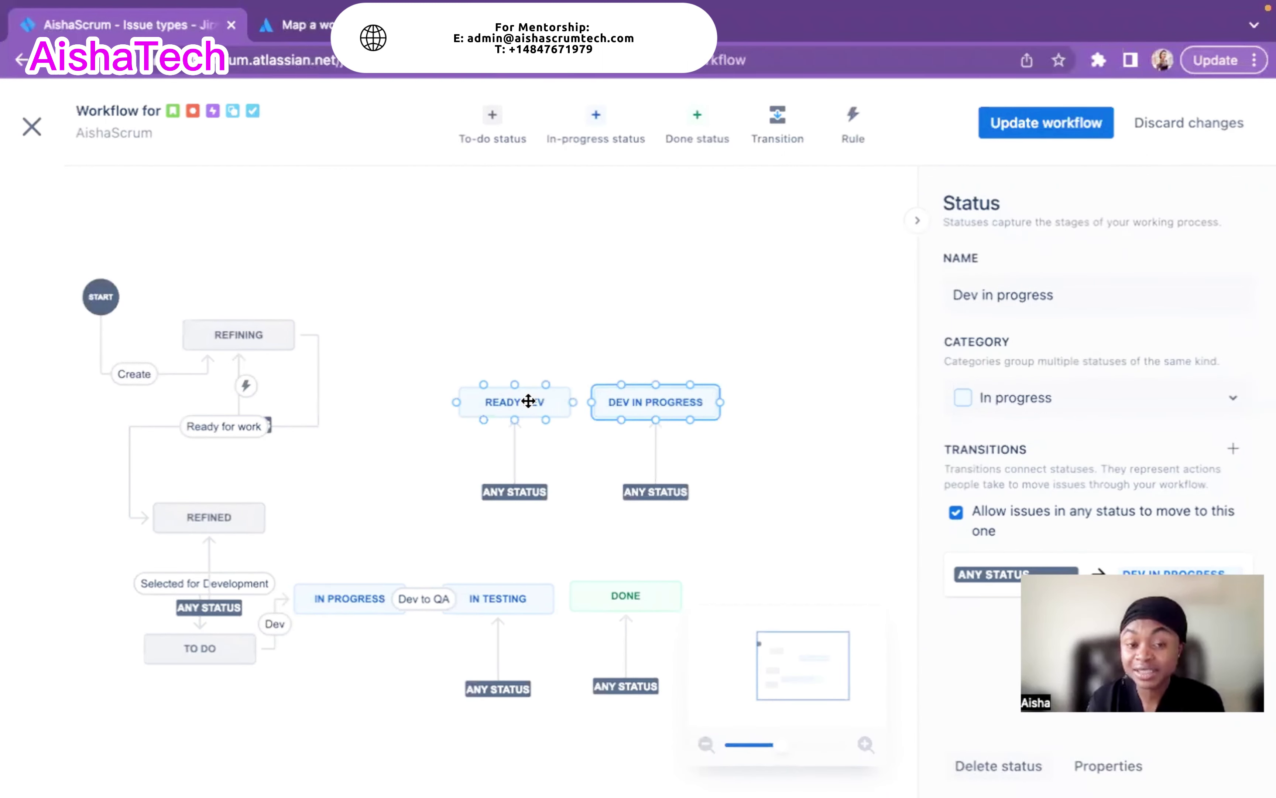
{"action": "left_click_drag", "start_coordinate": [528, 401], "coordinate": [402, 441]}
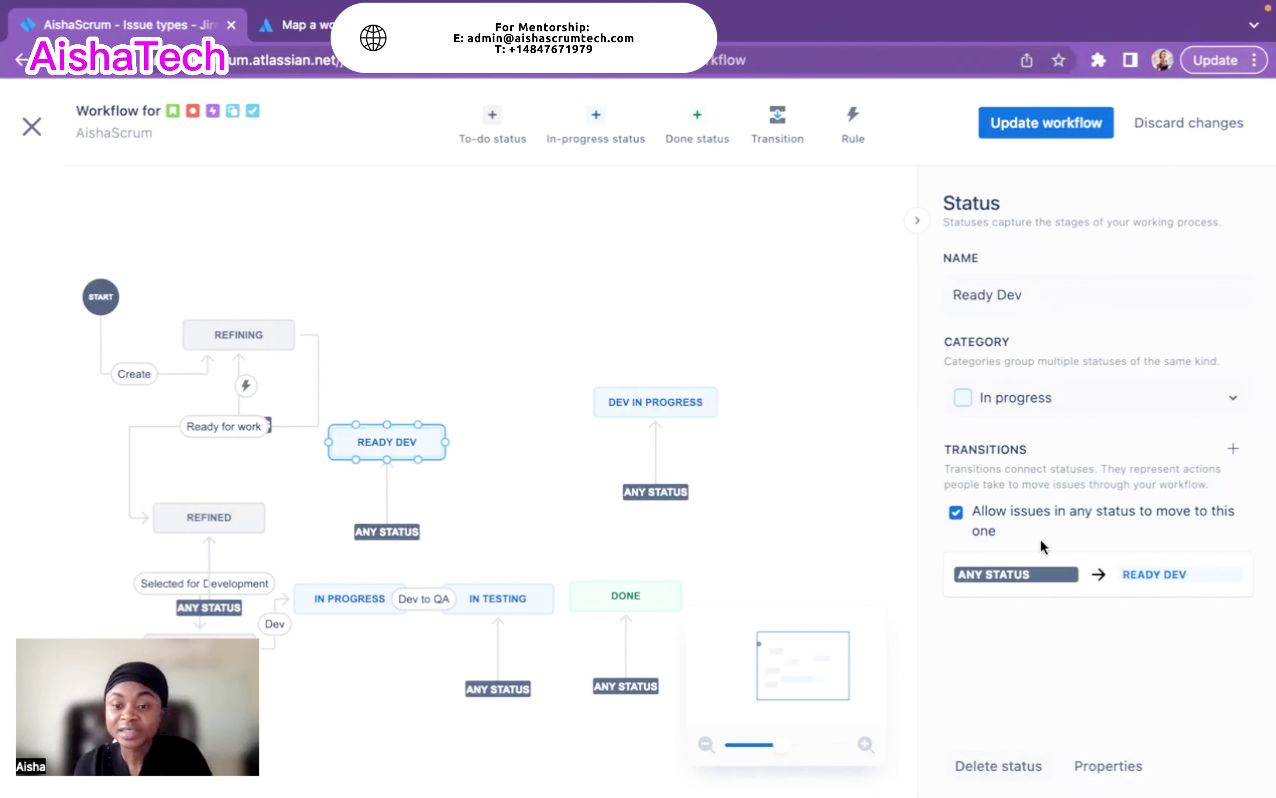
Stop issues in any status from moving to Ready Dev, and set up a transition from Ready Dev to Dev in progress.
{"action": "left_click", "coordinate": [956, 513]}
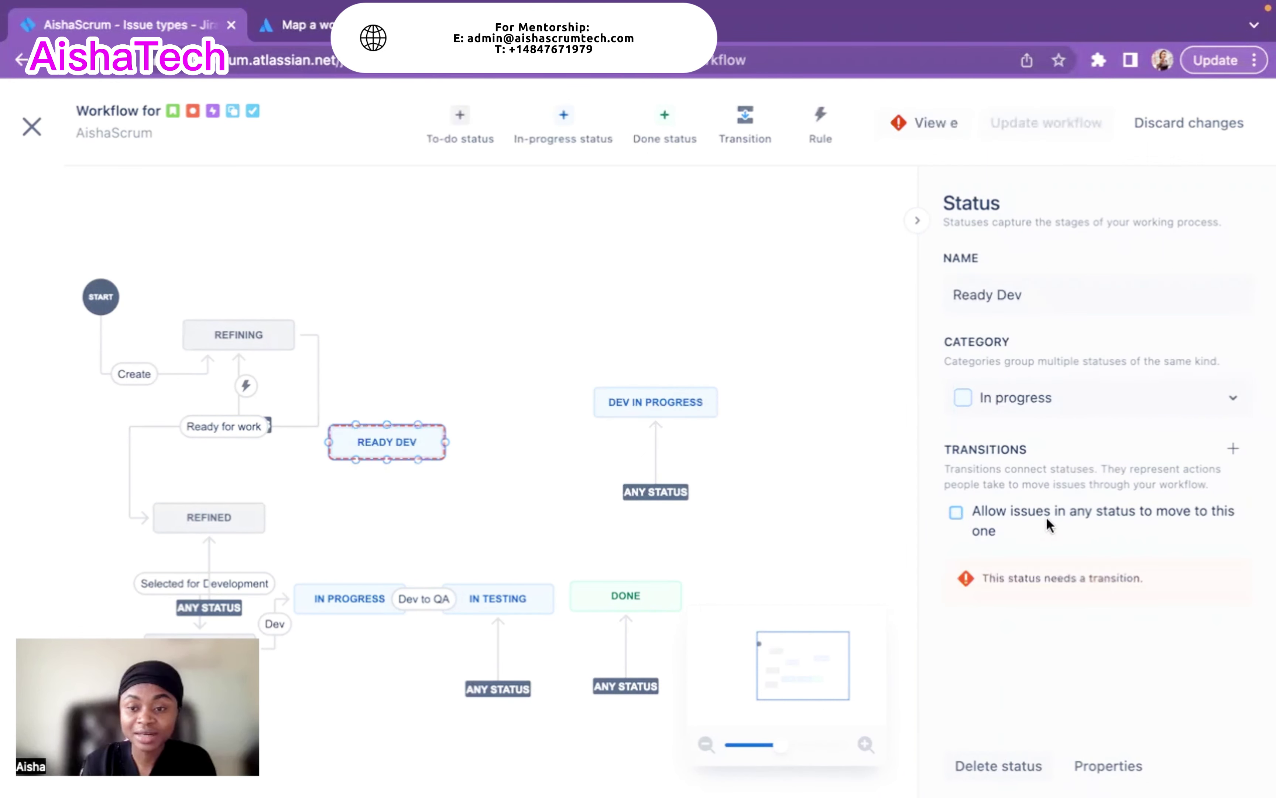
{"action": "left_click", "coordinate": [1233, 449]}
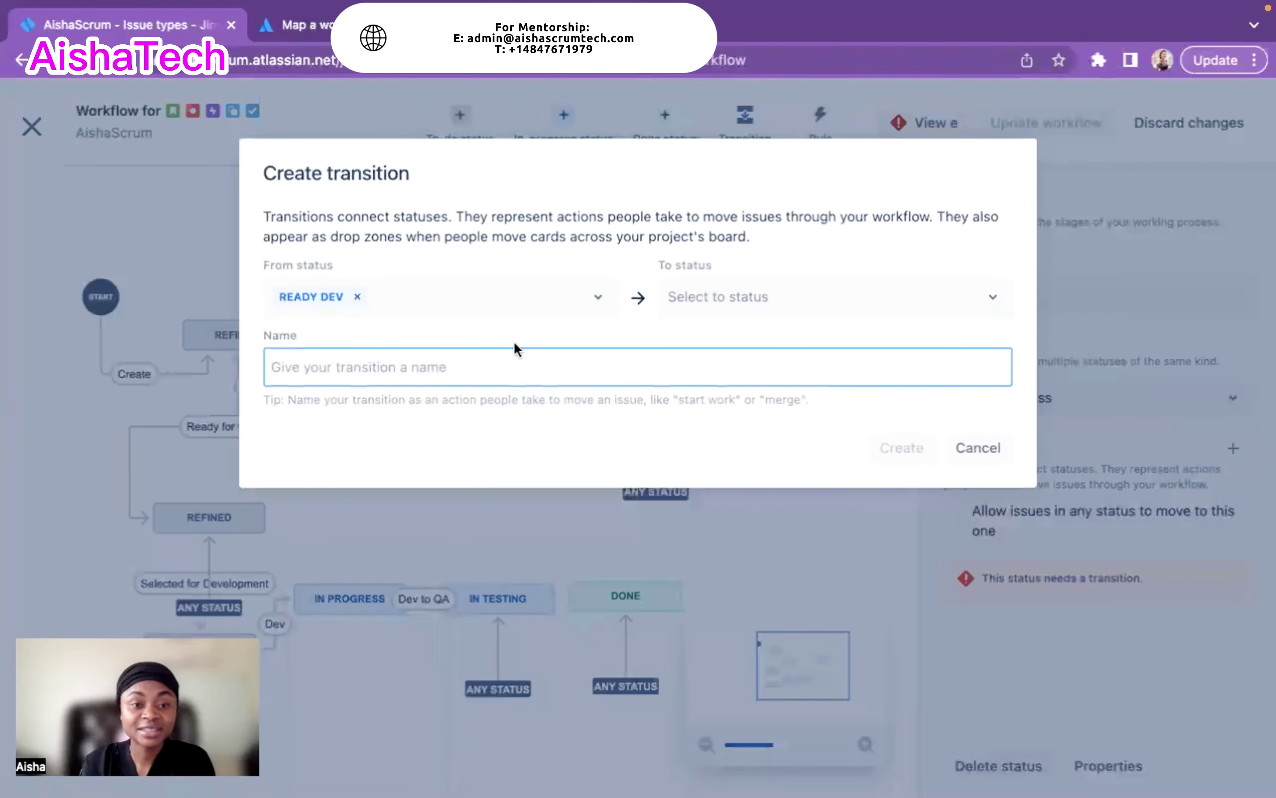
{"action": "left_click", "coordinate": [931, 314]}
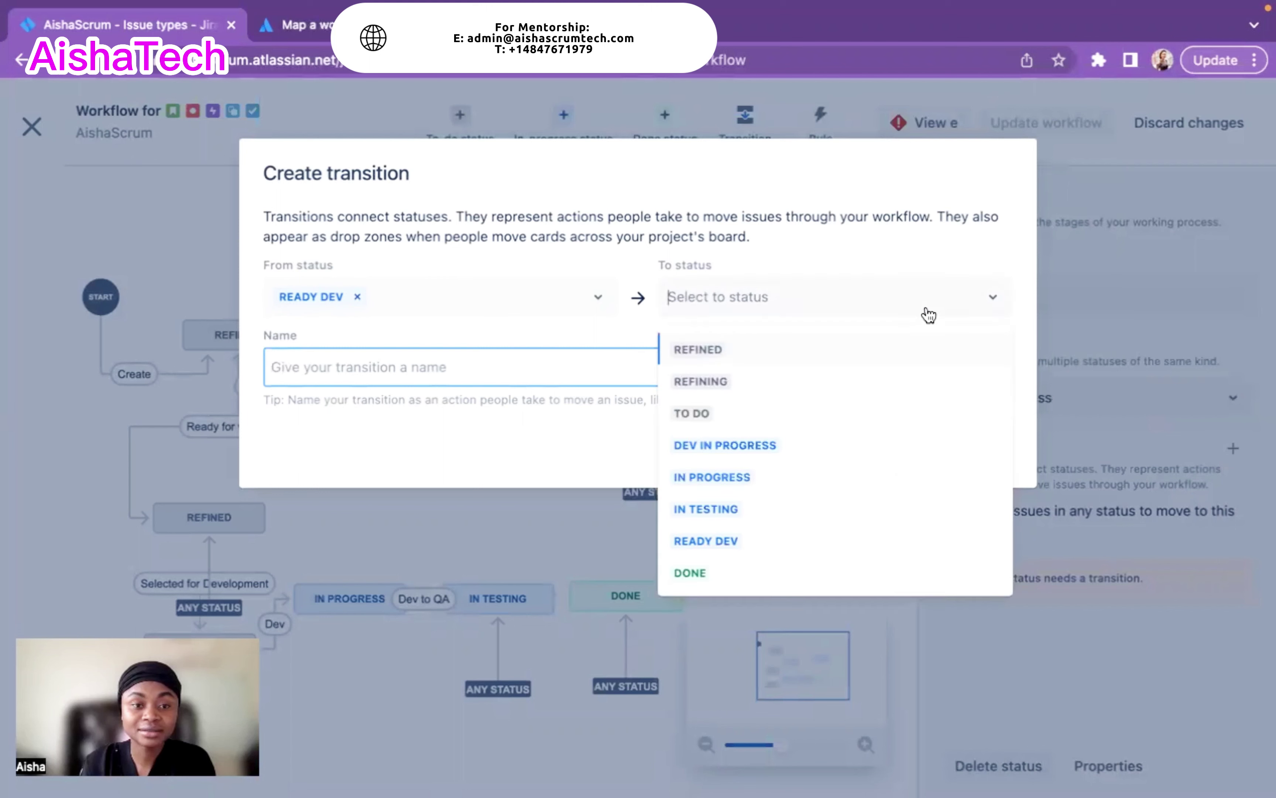
{"action": "left_click", "coordinate": [763, 445]}
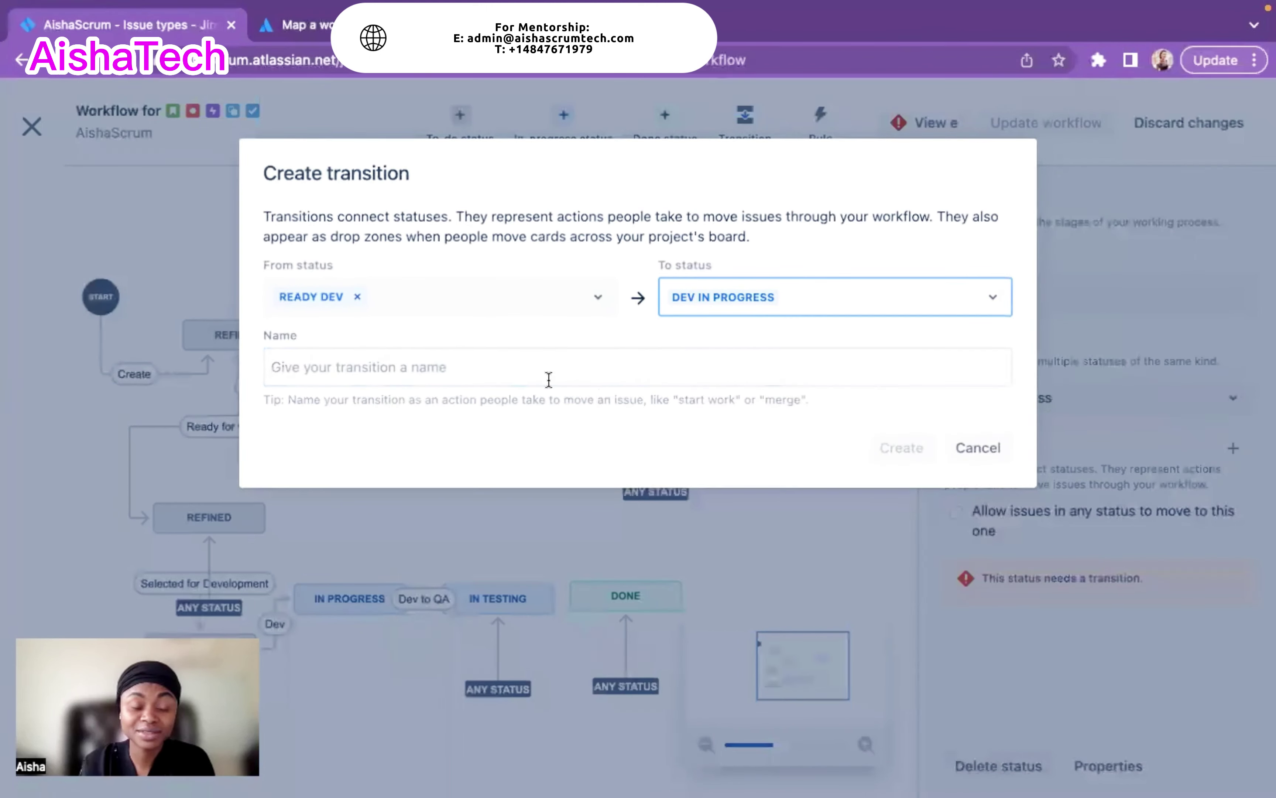
{"action": "left_click", "coordinate": [377, 362]}
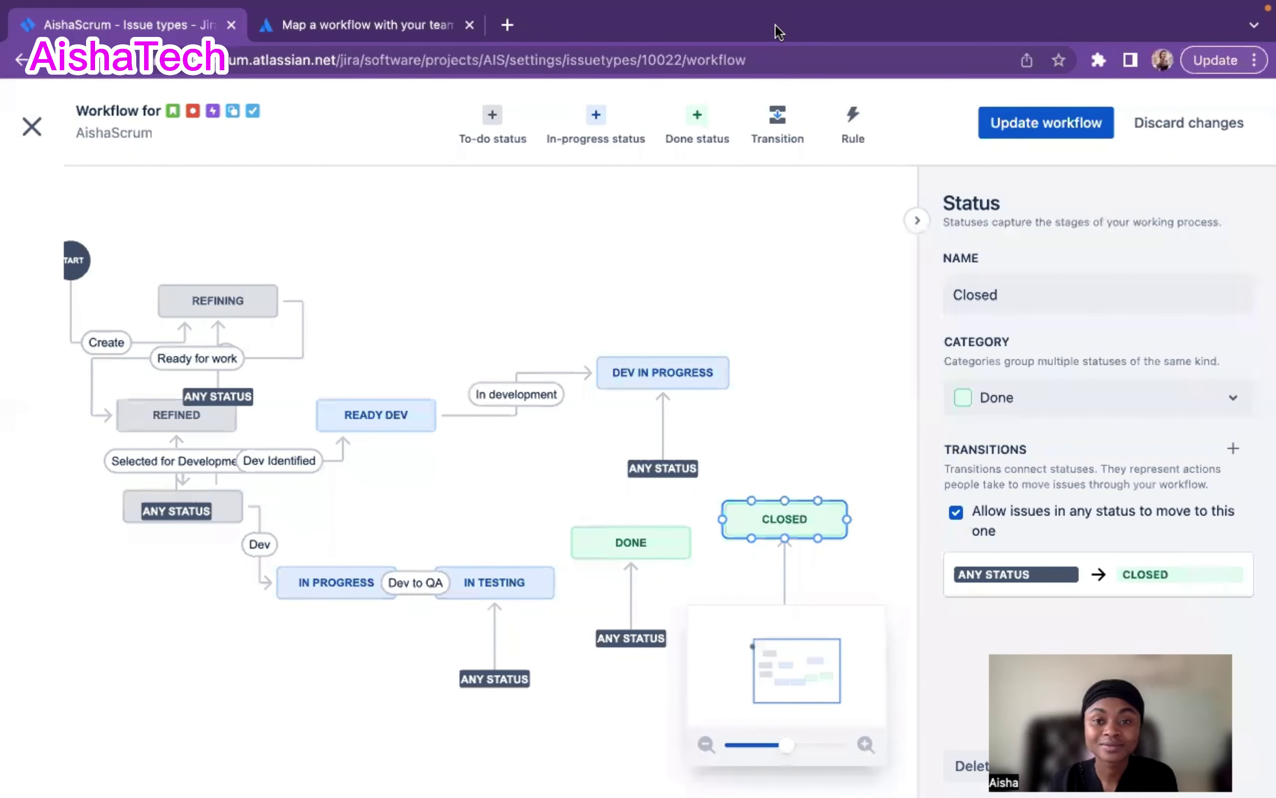
Discard the unsaved workflow changes and leave the workflow editor.
{"action": "left_click", "coordinate": [1198, 123]}
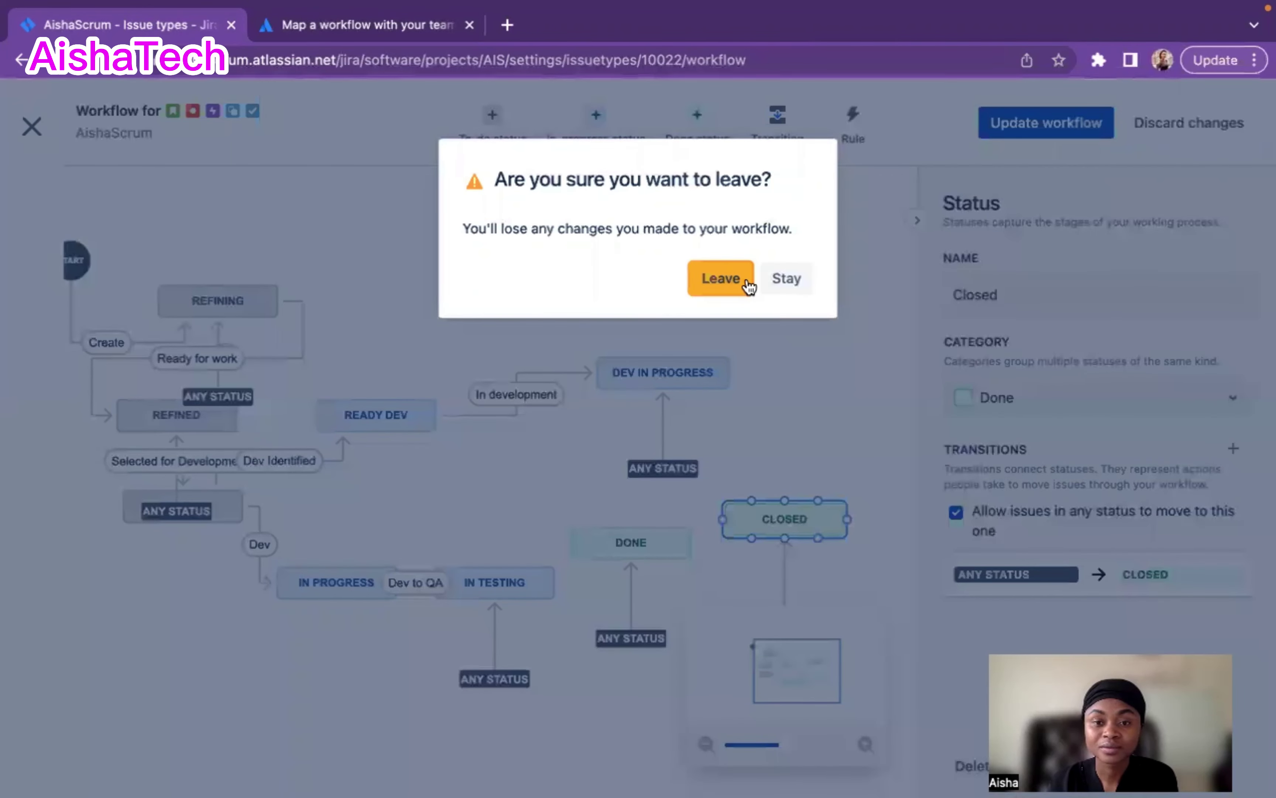
{"action": "left_click", "coordinate": [711, 283]}
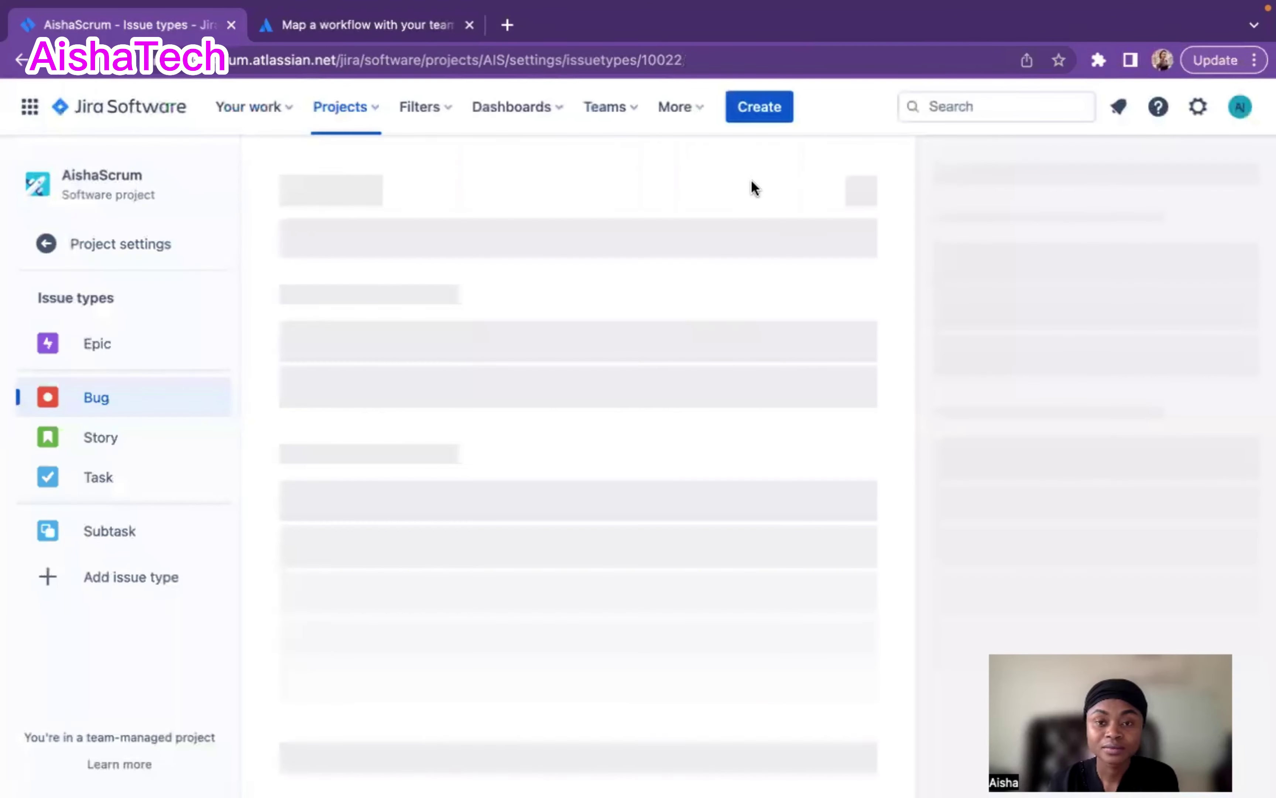